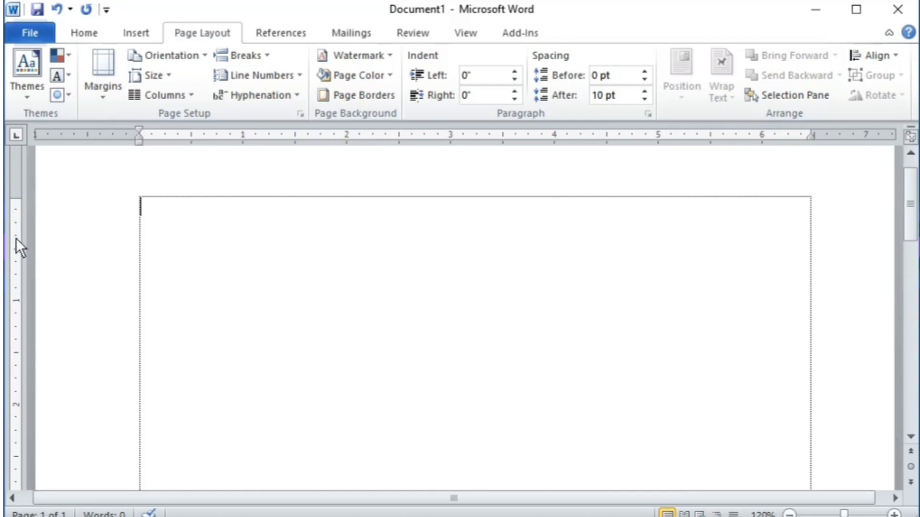
Step: Review the Page Setup margin and paper settings, then close it without changes
double_click(16, 237)
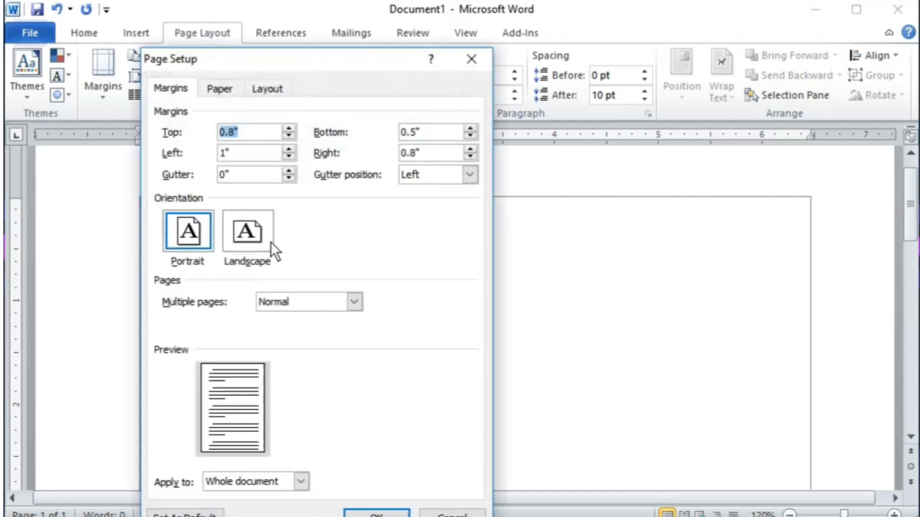
left_click(219, 88)
left_click(171, 89)
left_click(218, 90)
left_click(478, 60)
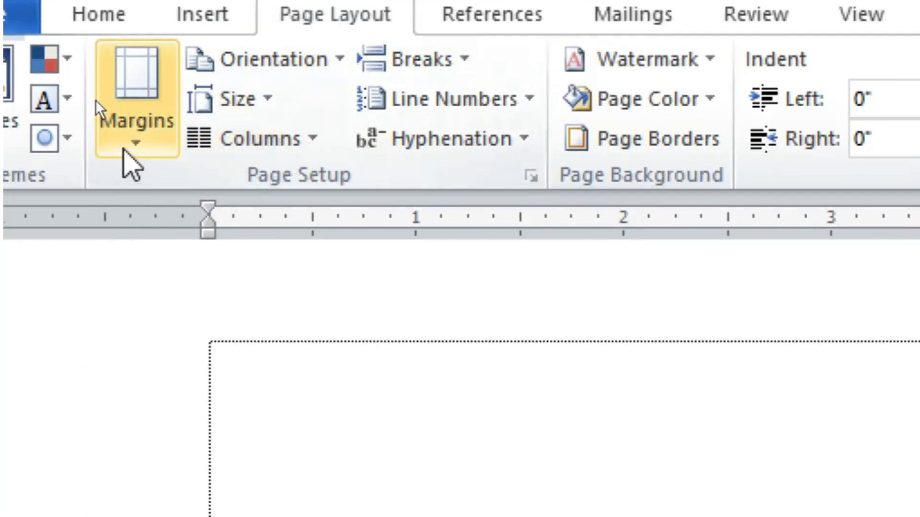
Step: Display the Margins gallery with Normal, Narrow, Moderate, Wide and Mirrored presets
left_click(100, 101)
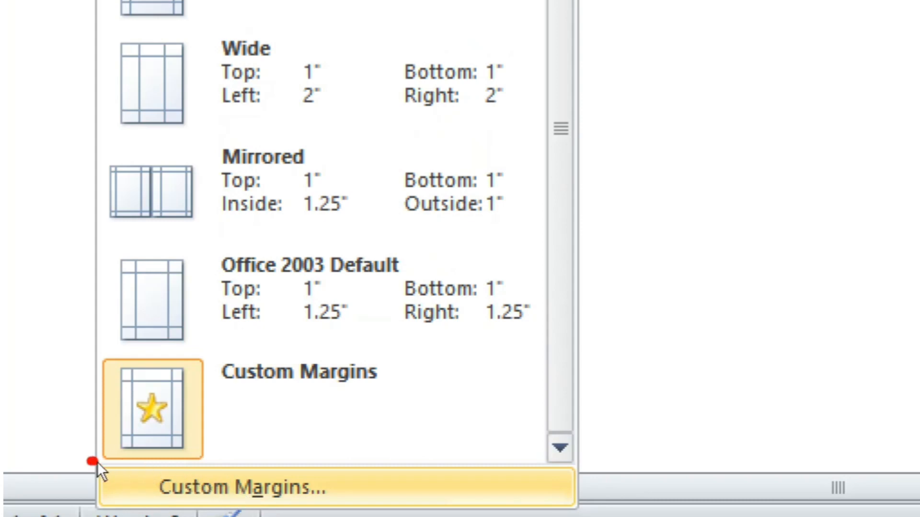
mouse_move(91, 462)
left_mouse_down()
mouse_move(321, 503)
mouse_move(245, 472)
mouse_move(240, 489)
left_mouse_up()
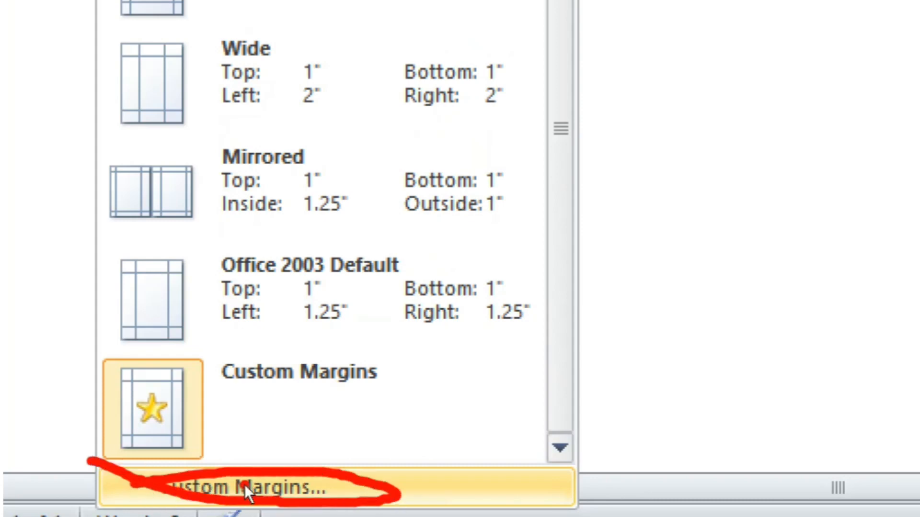
left_click(249, 485)
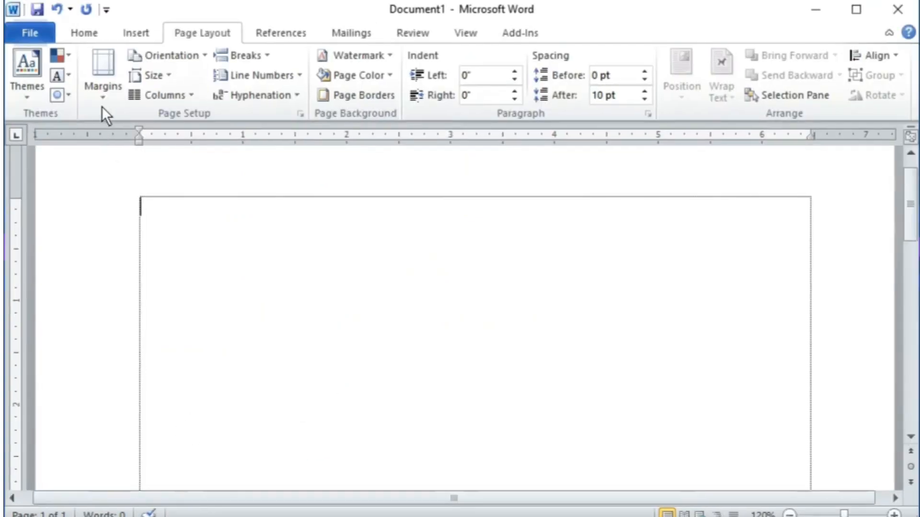
left_click(102, 99)
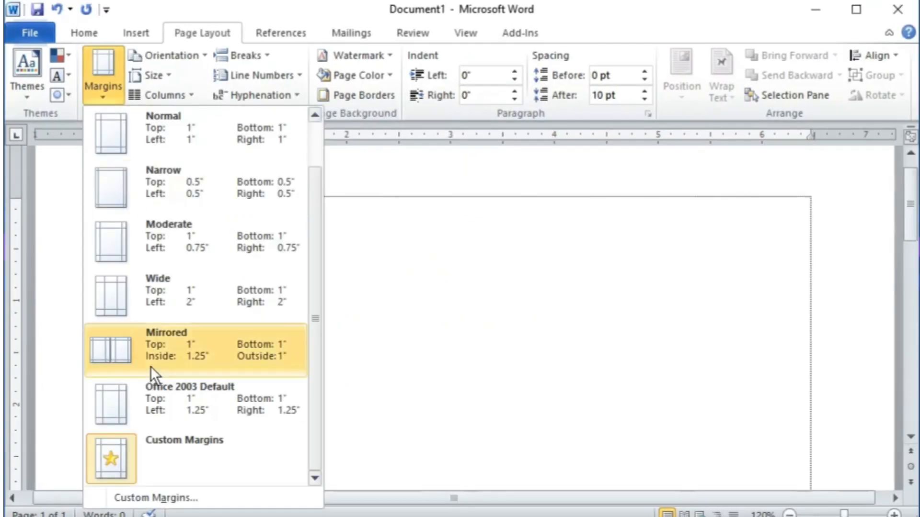
Step: Enter custom margins: top 1", bottom 0.5", left and right 0.8"
left_click(154, 498)
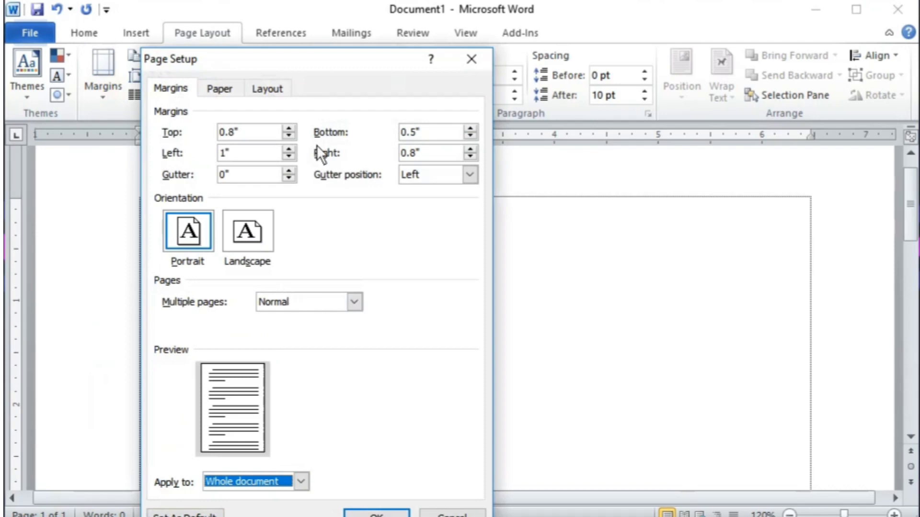
left_click_drag(317, 61, 397, 27)
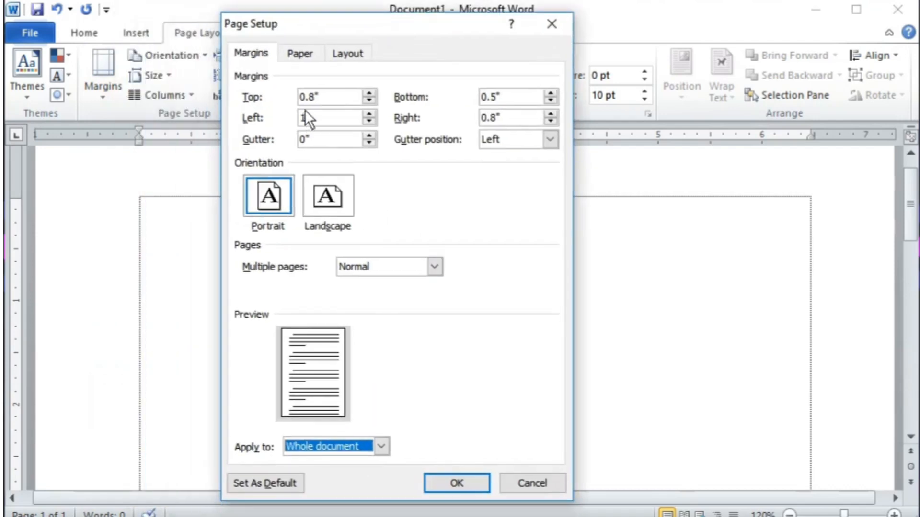
left_click(314, 97)
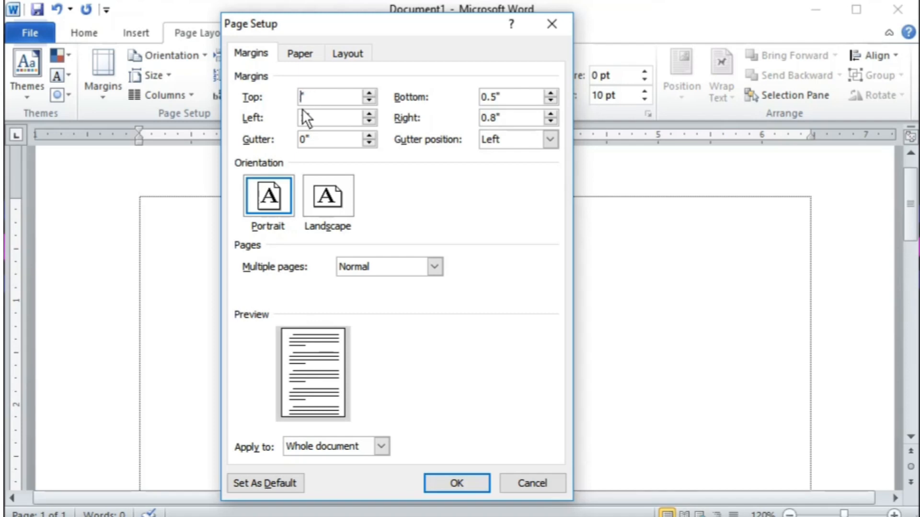
key("Tab")
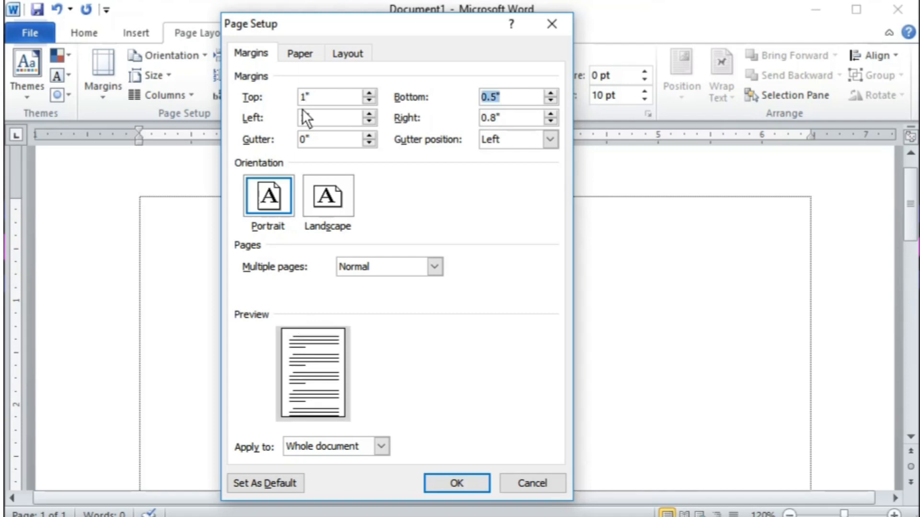
key("Tab")
type(".8")
key("Tab")
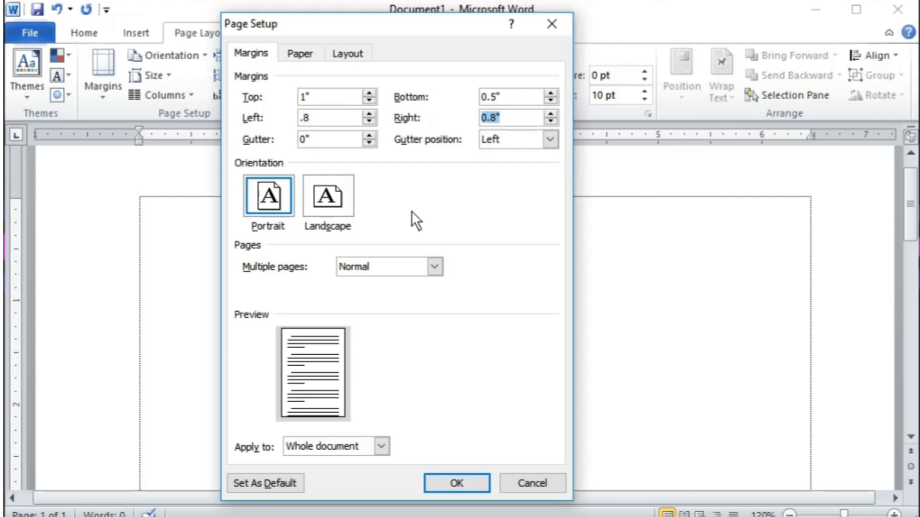
Step: Choose A4 as the paper size and apply the page setup
left_click(310, 53)
left_click(309, 98)
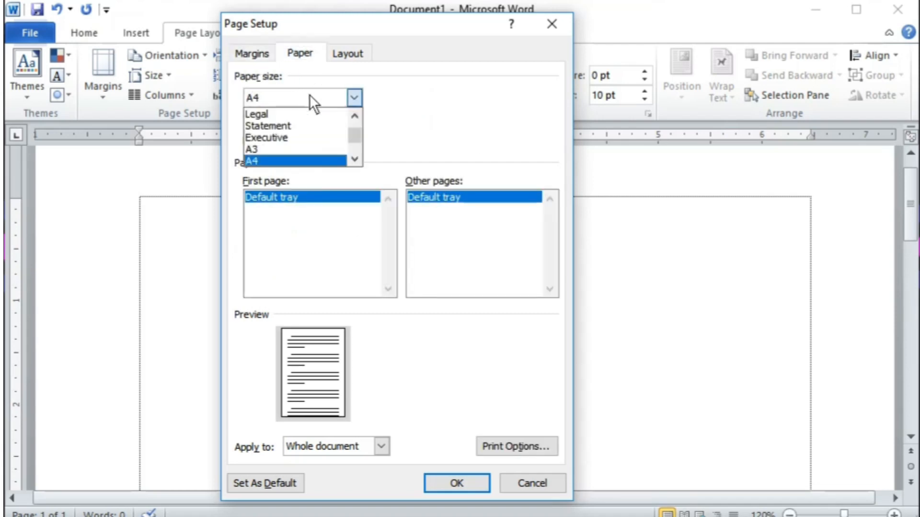
left_click(269, 164)
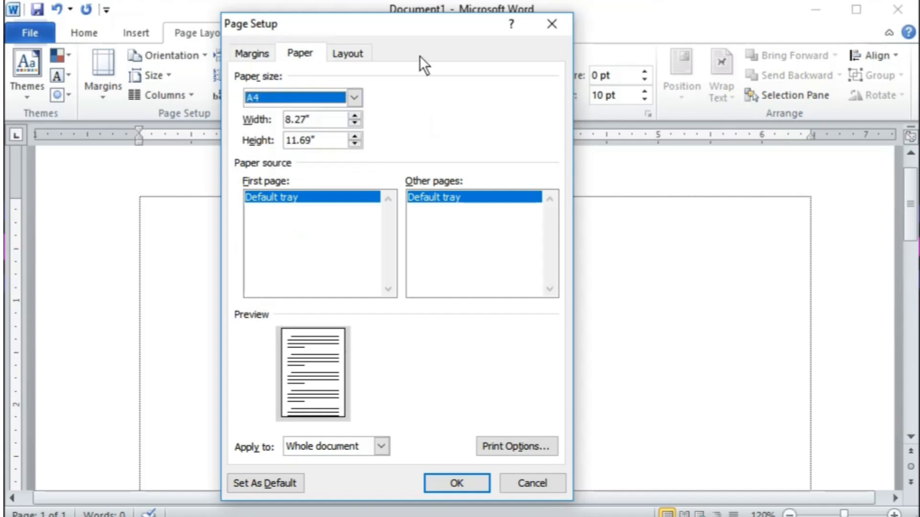
left_click(473, 481)
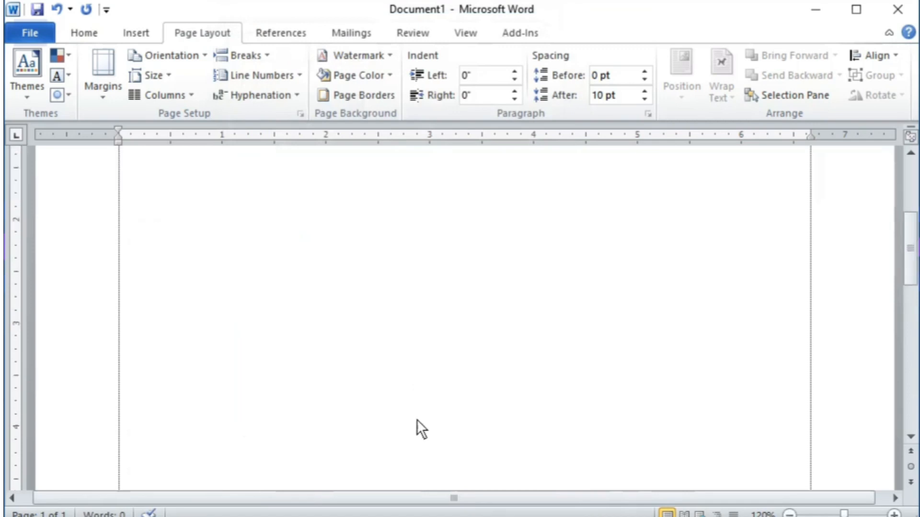
Step: Set the Home tab font to Times New Roman
scroll(456, 389, "down", 3)
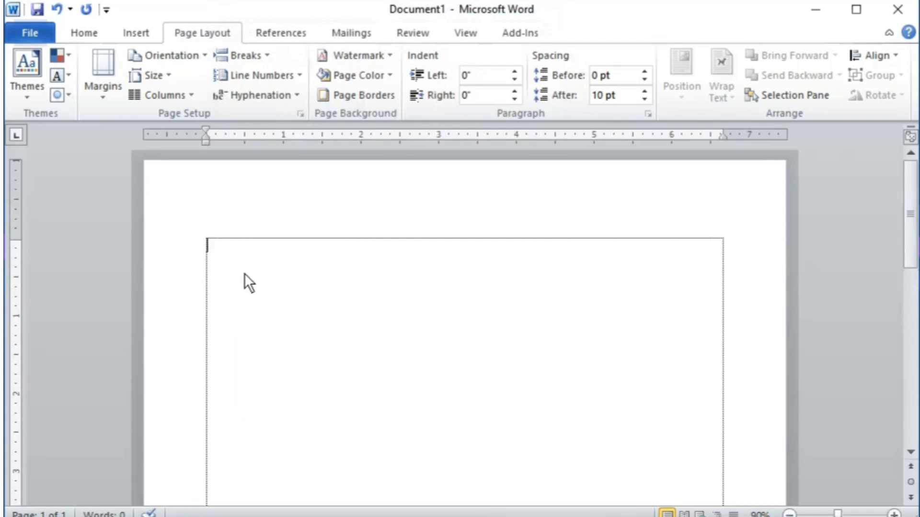
left_click(87, 30)
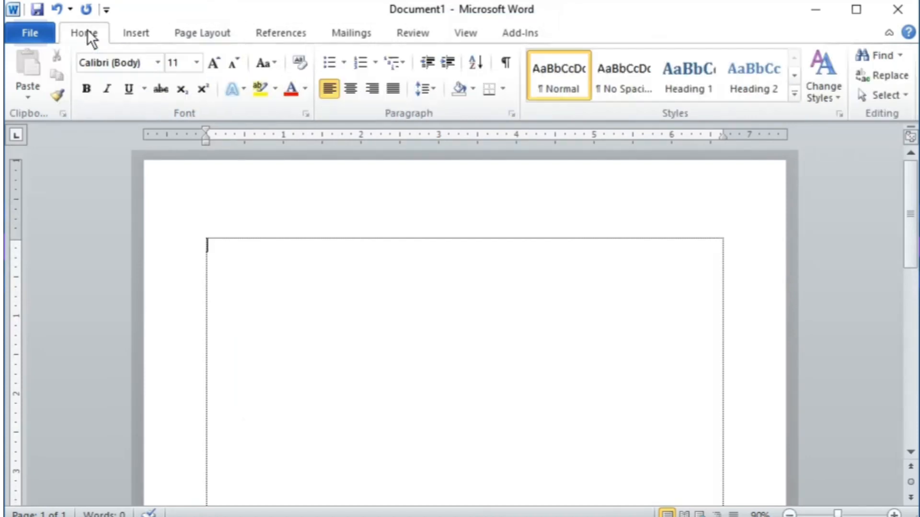
left_click(158, 63)
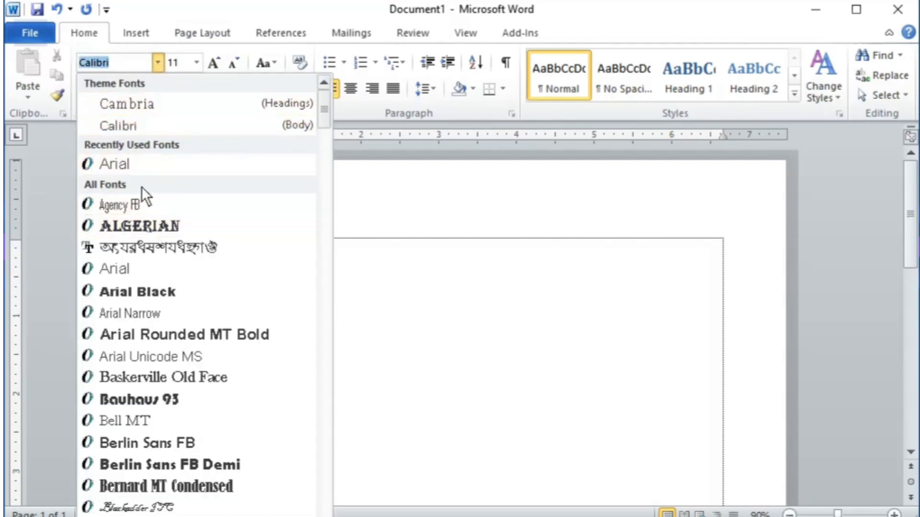
left_click(130, 163)
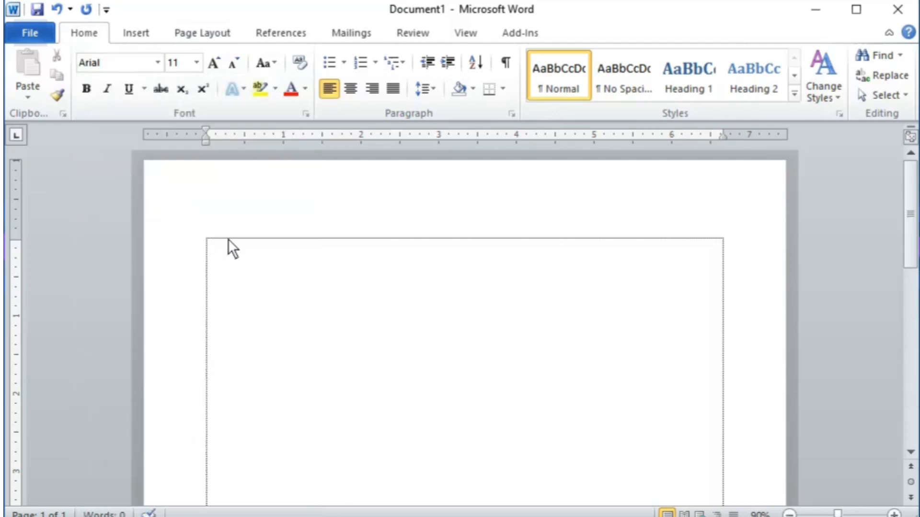
left_click(114, 62)
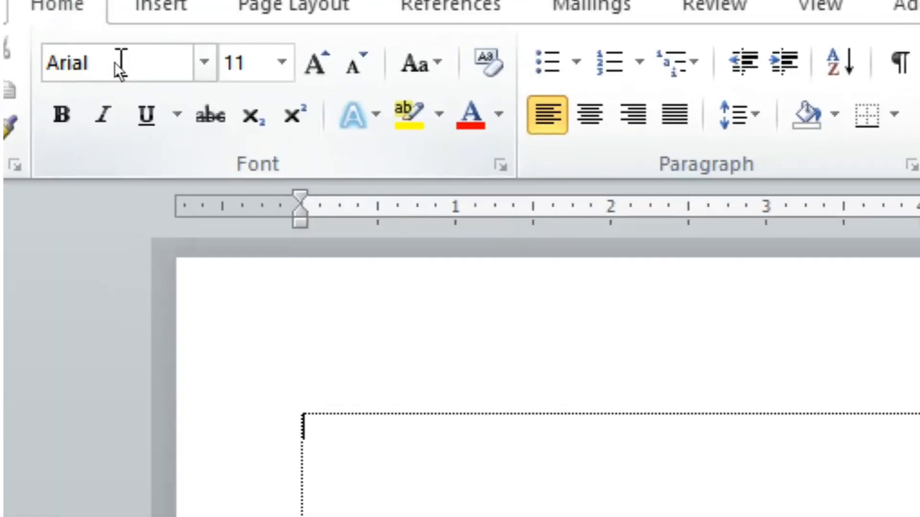
left_click(114, 62)
type("Times New Rom")
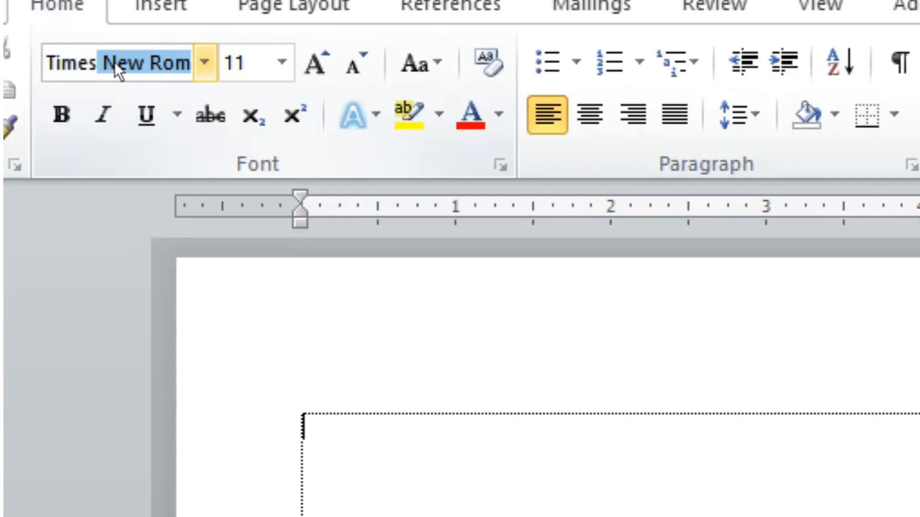
key("Return")
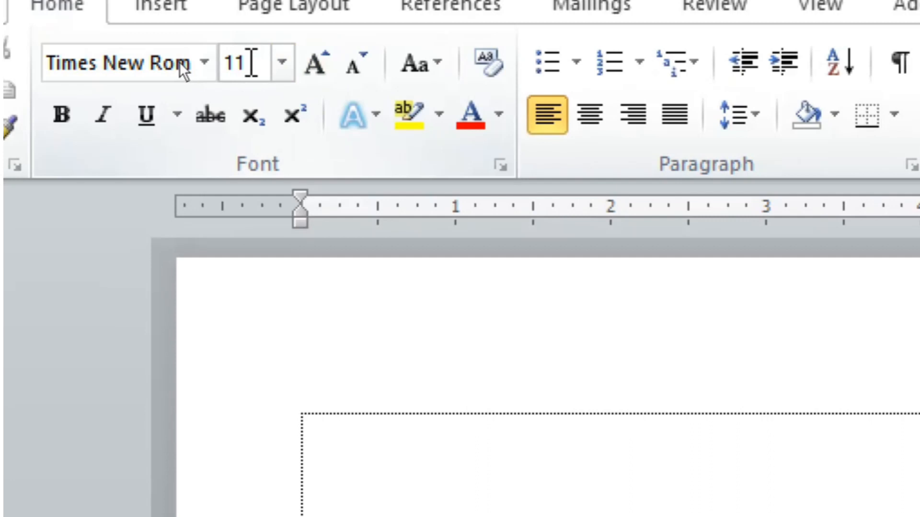
Step: Change the font size from 11 to 12
left_click(250, 62)
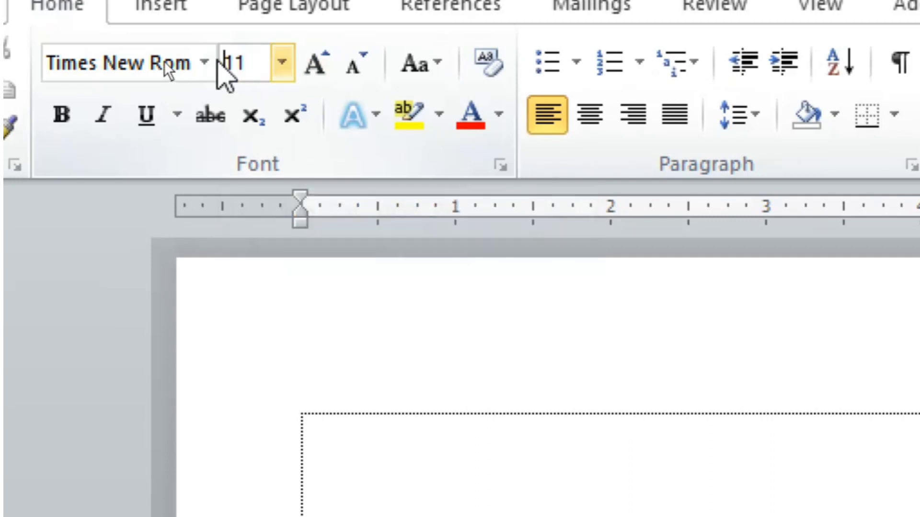
double_click(255, 57)
type("13")
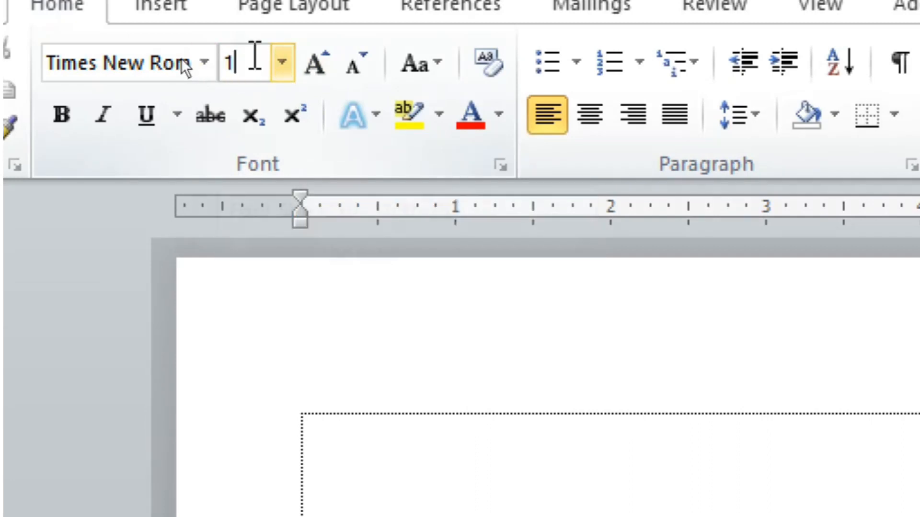
key("BackSpace")
type("2")
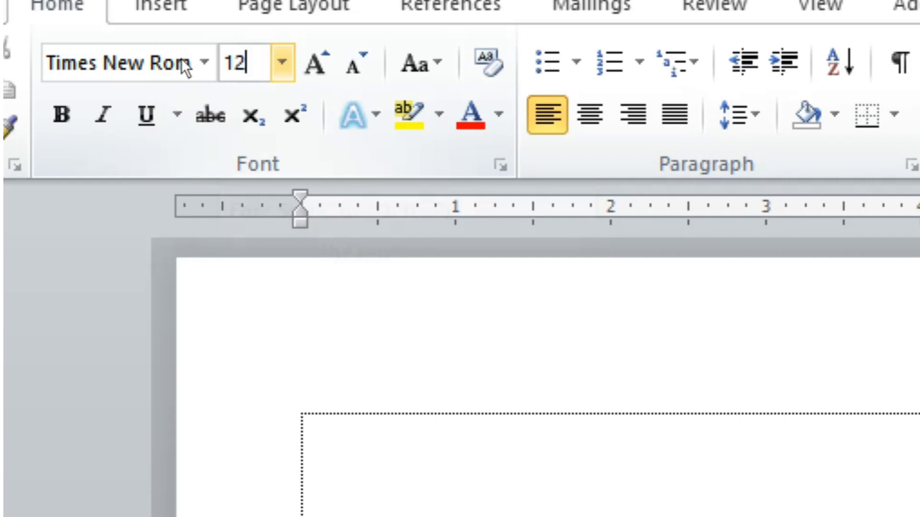
key("Return")
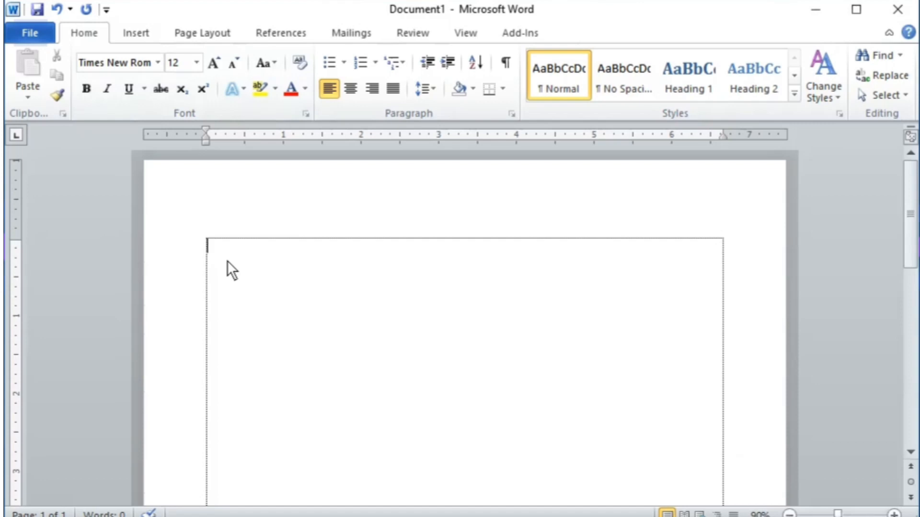
Step: In the Font dialog (Ctrl+D), choose Arial, Regular, size 12 and apply it
key("ctrl+d")
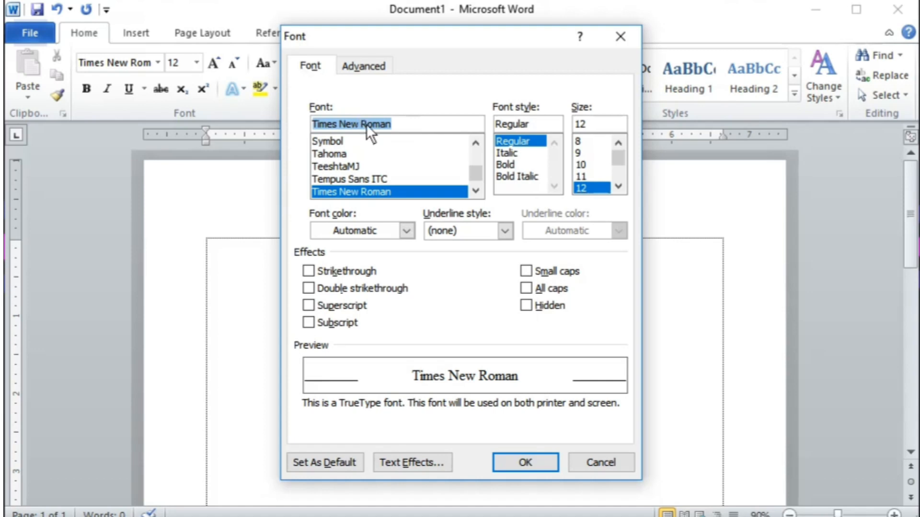
type("Arial")
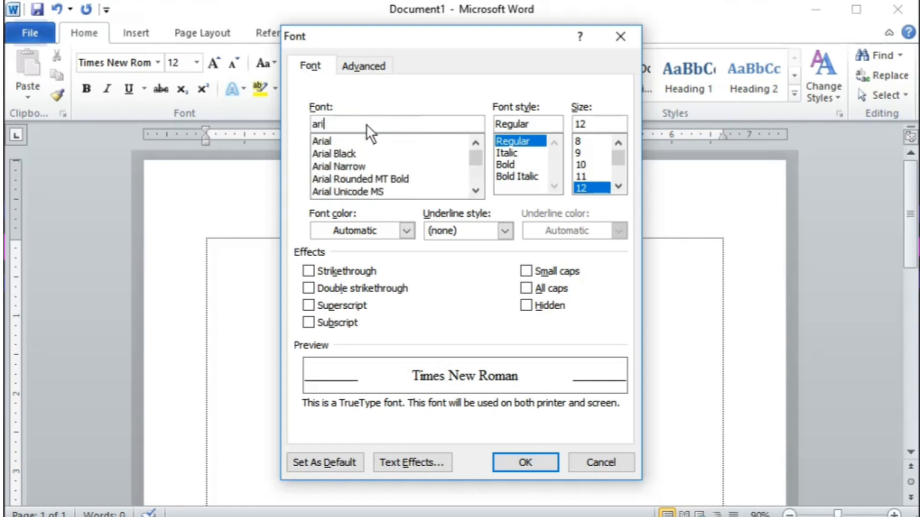
key("Tab")
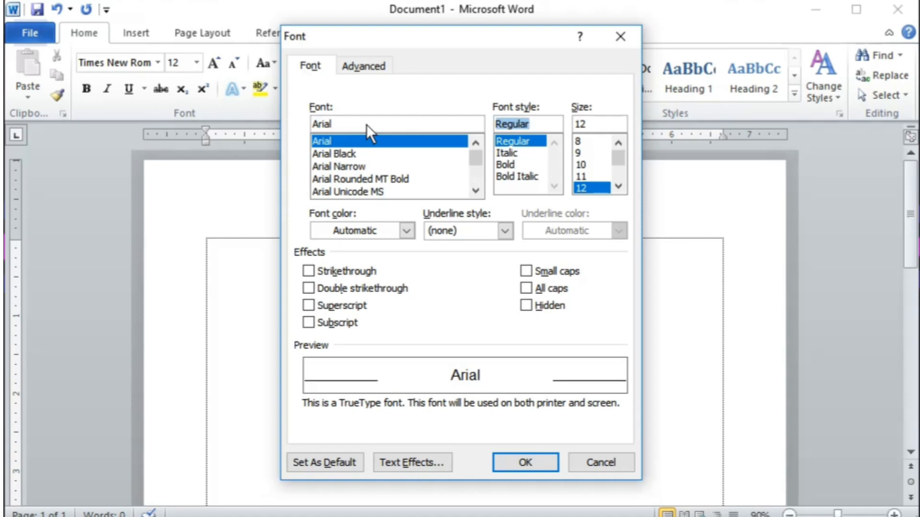
scroll(594, 181, "down", 3)
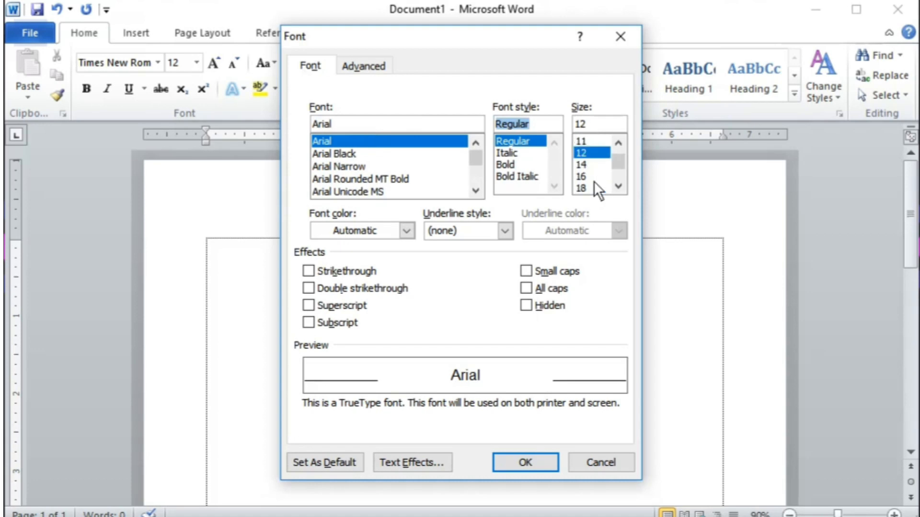
scroll(593, 181, "up", 3)
left_click(596, 183)
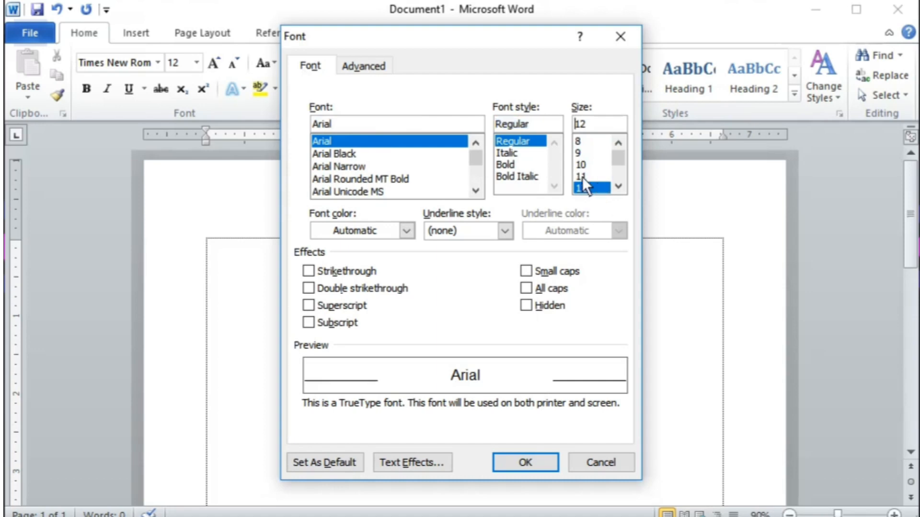
left_click(525, 462)
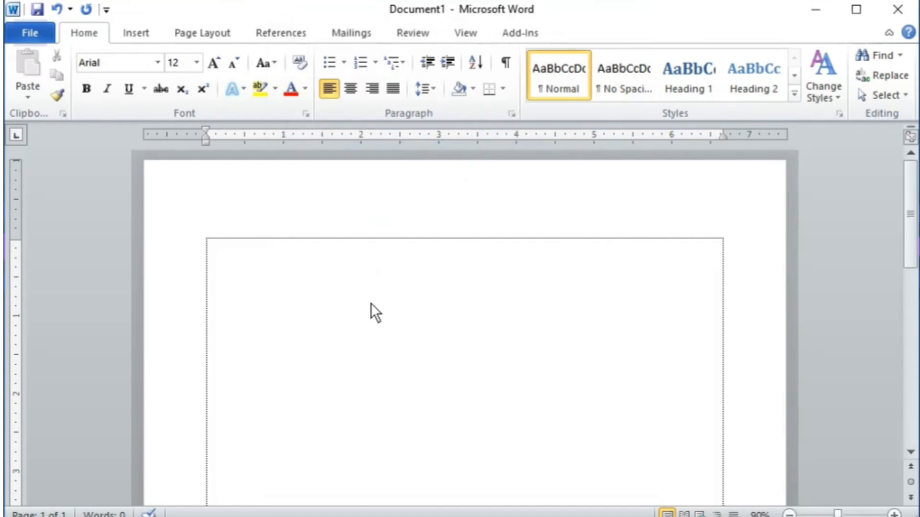
Step: Type 'Curriculum Vitae' and 'Of' on separate lines
type("Curriculum")
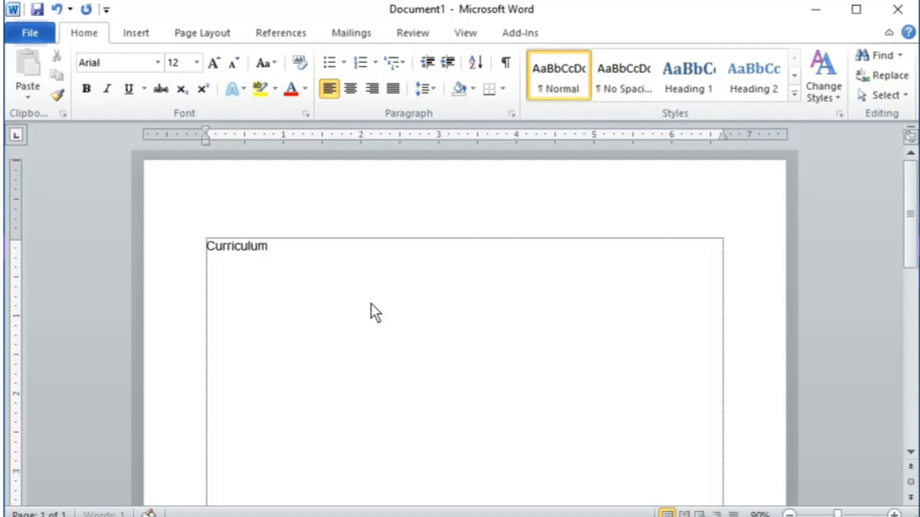
type(" Vitae")
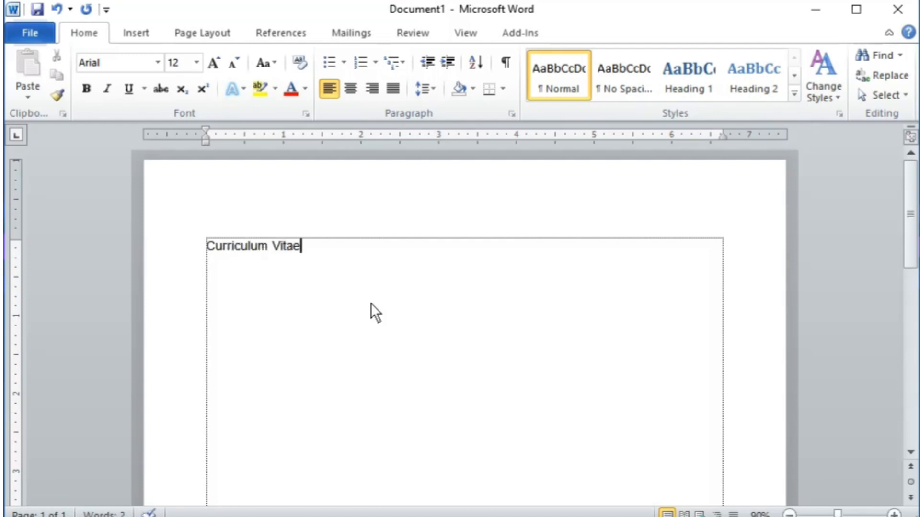
scroll(220, 318, "up", 4)
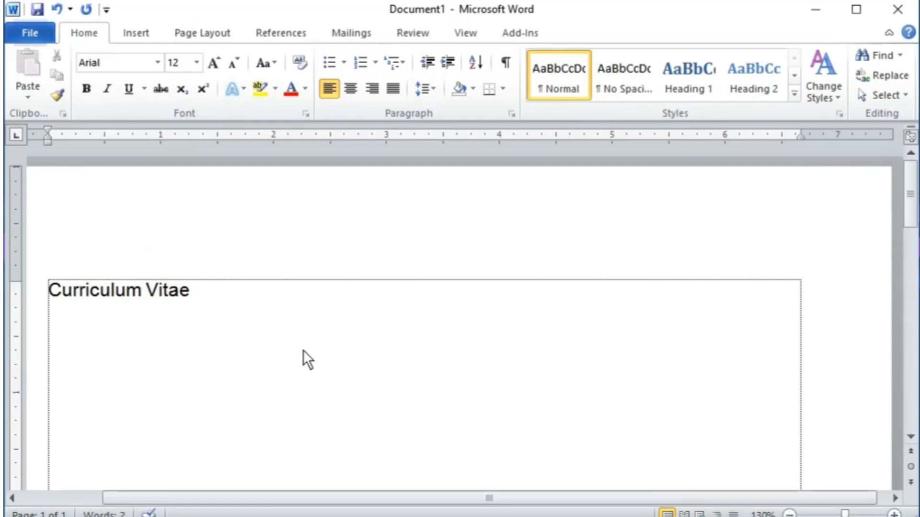
key("Return")
key("Return")
type("of")
Step: Add the candidate's full name below 'Of'
key("Return")
key("Return")
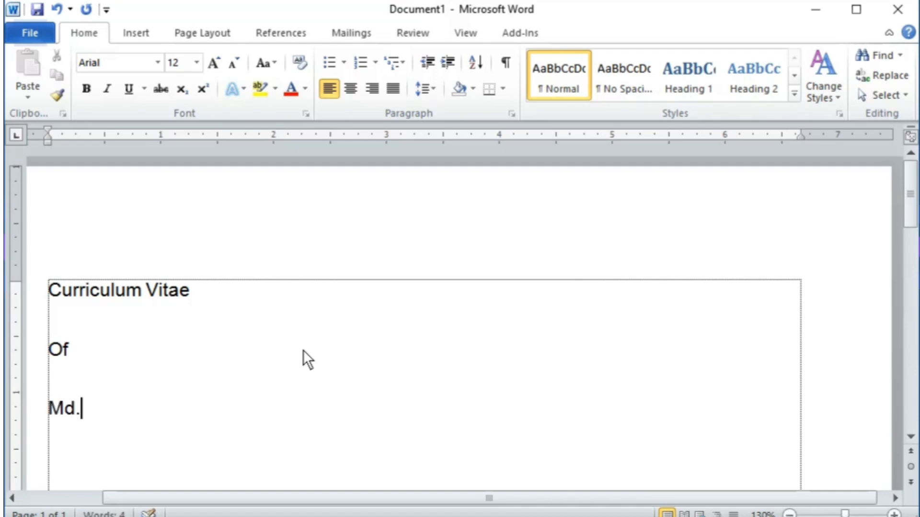
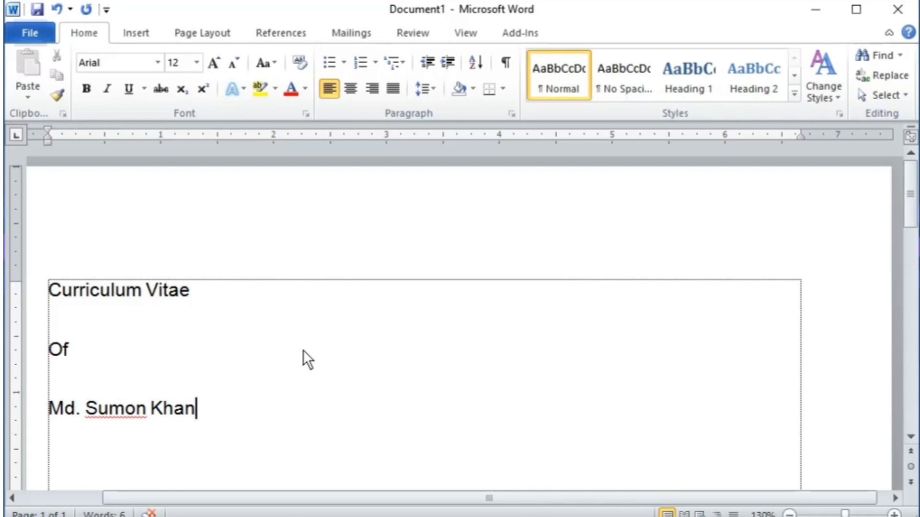
scroll(125, 367, "down", 1)
scroll(111, 298, "up", 1)
left_click_drag(111, 298, 134, 424)
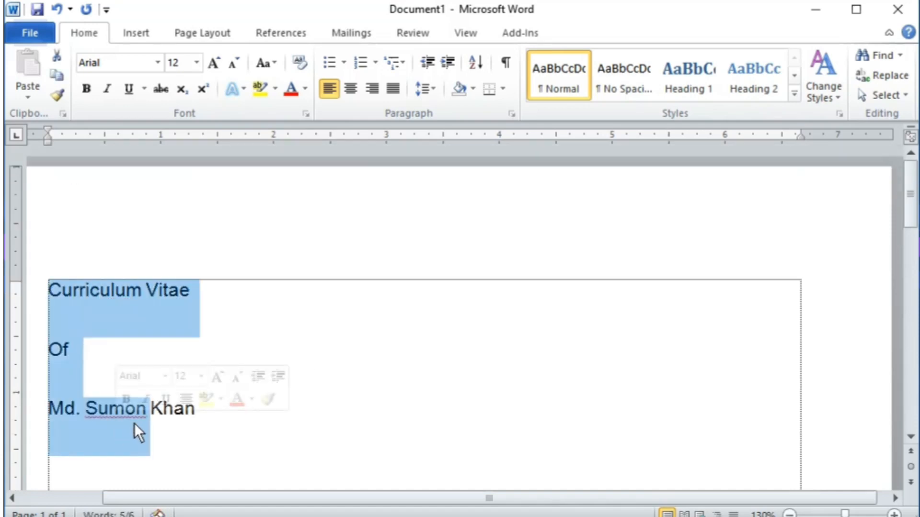
left_click(245, 411)
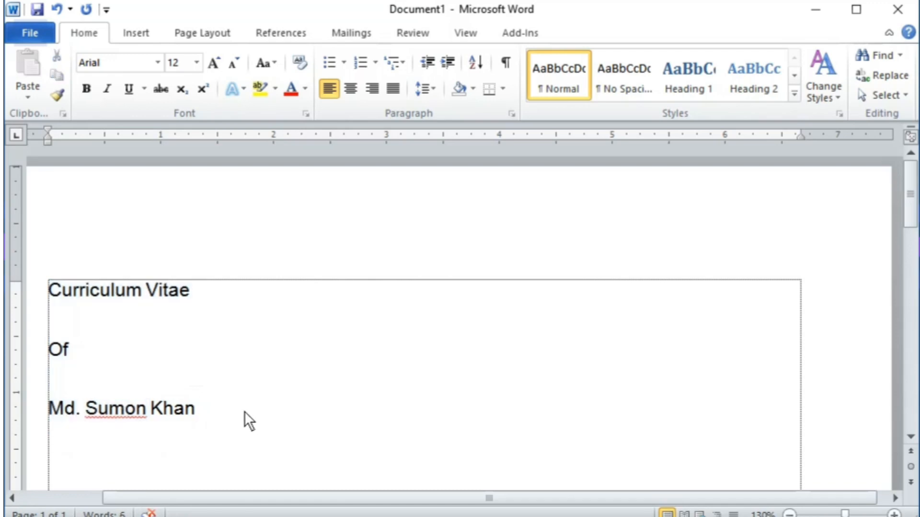
Step: Select all text and set Spacing After to 0 pt with Single line spacing
key("ctrl+a")
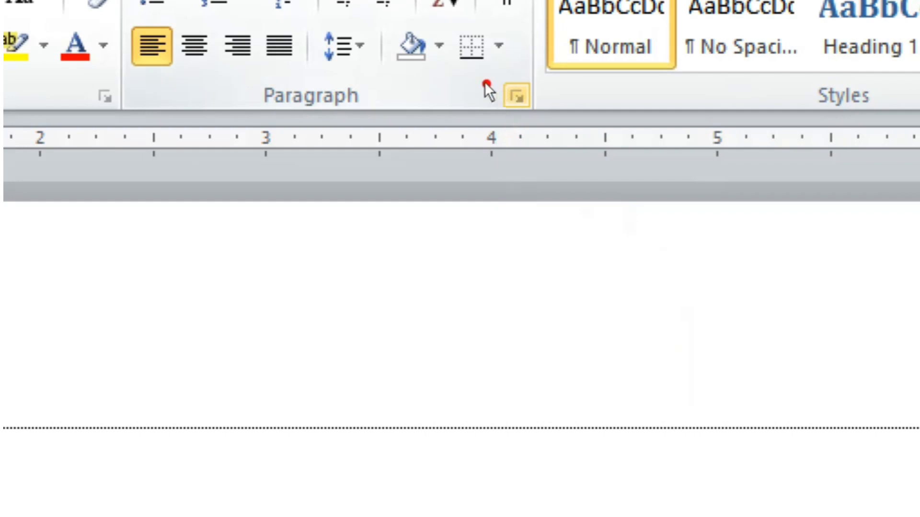
left_click_drag(479, 72, 550, 123)
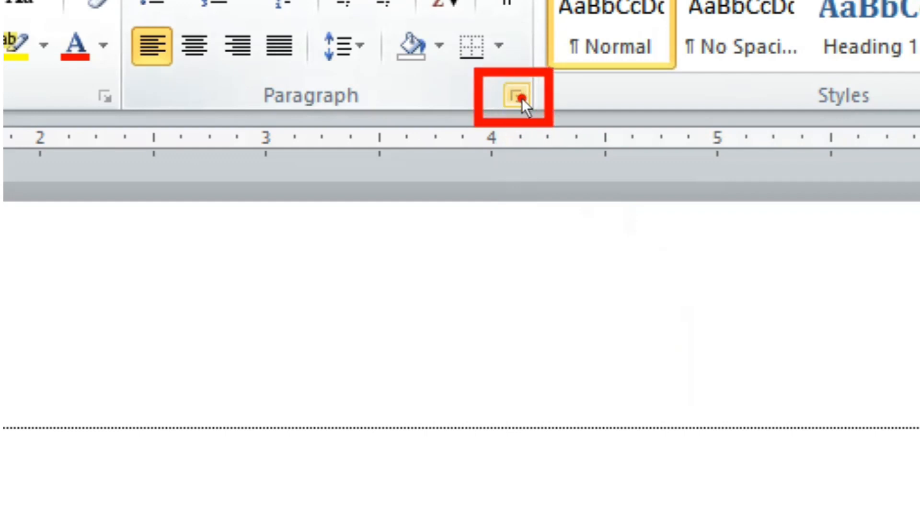
key("Escape")
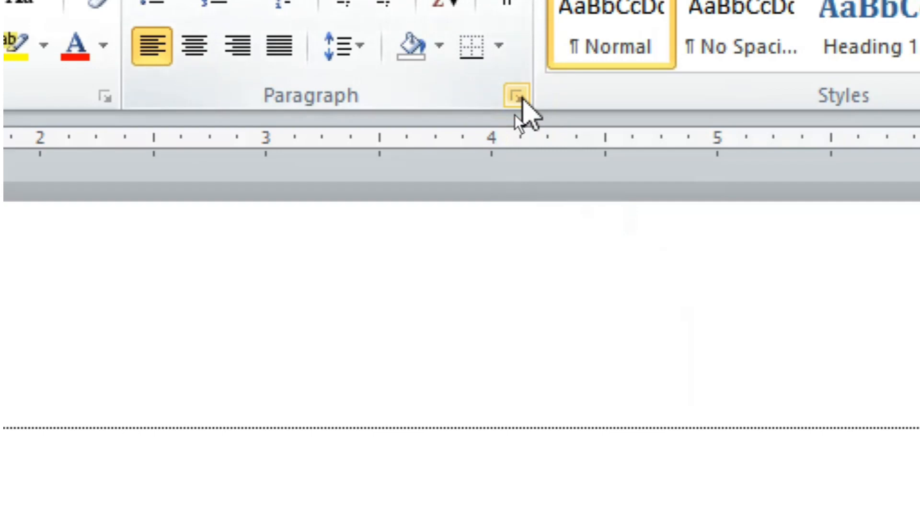
left_click(516, 96)
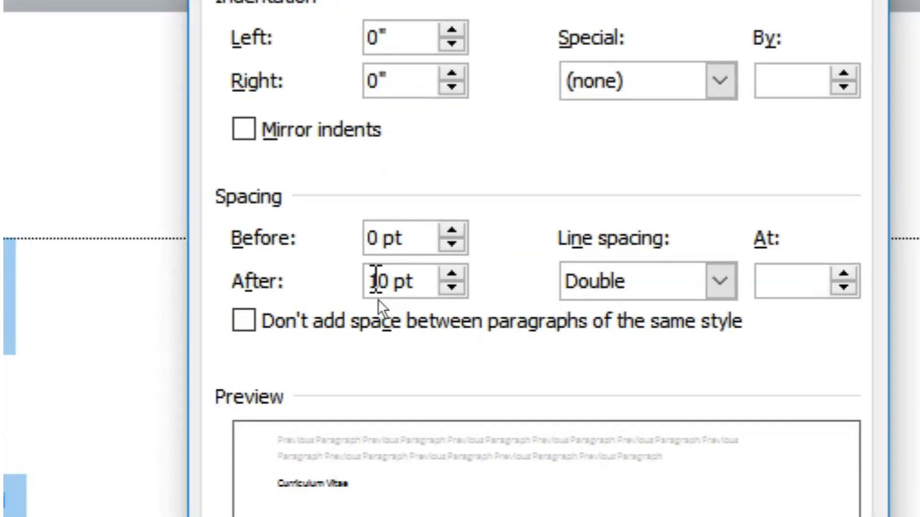
double_click(375, 282)
type("0")
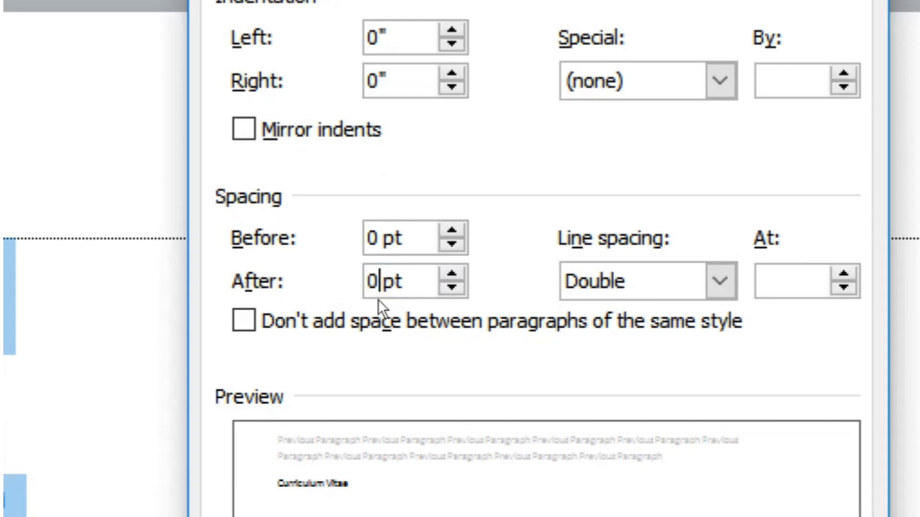
key("Tab")
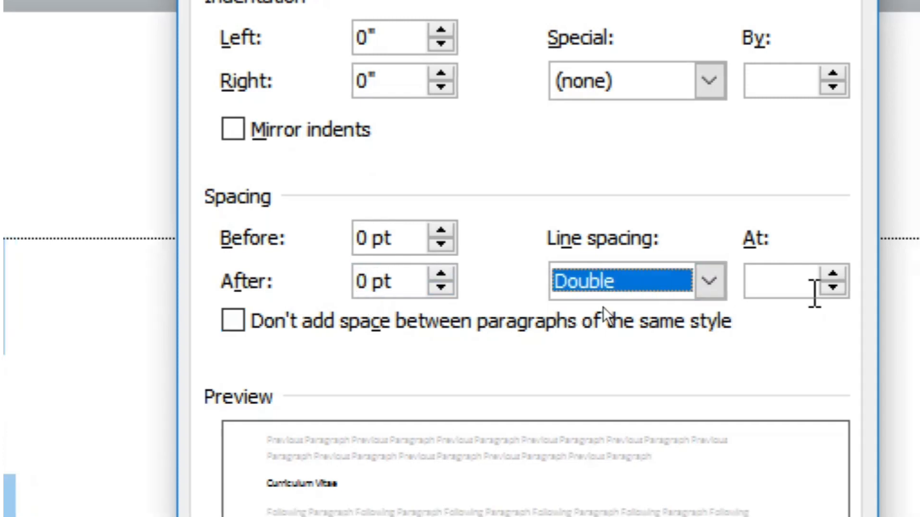
left_click(721, 287)
left_click(582, 315)
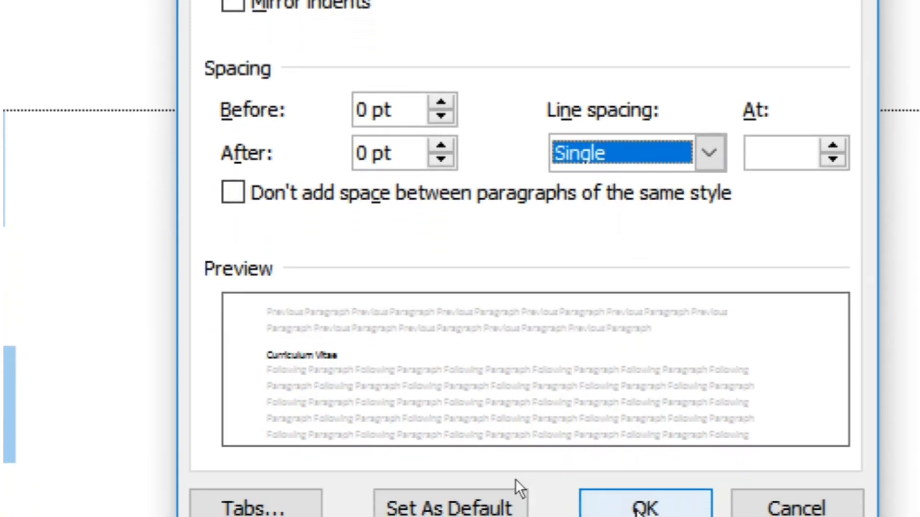
left_click(636, 502)
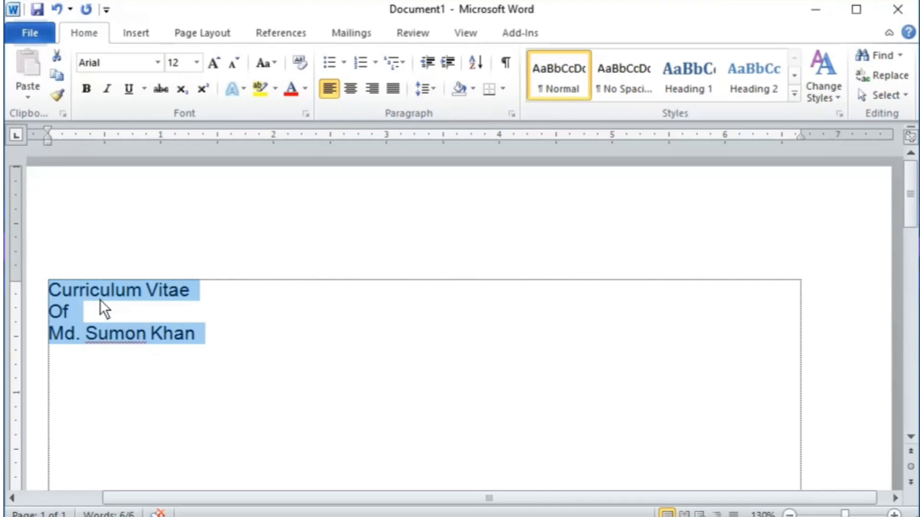
Step: Add a 'Personal Details:' heading, then the Name and Father's Name lines
left_click(261, 326)
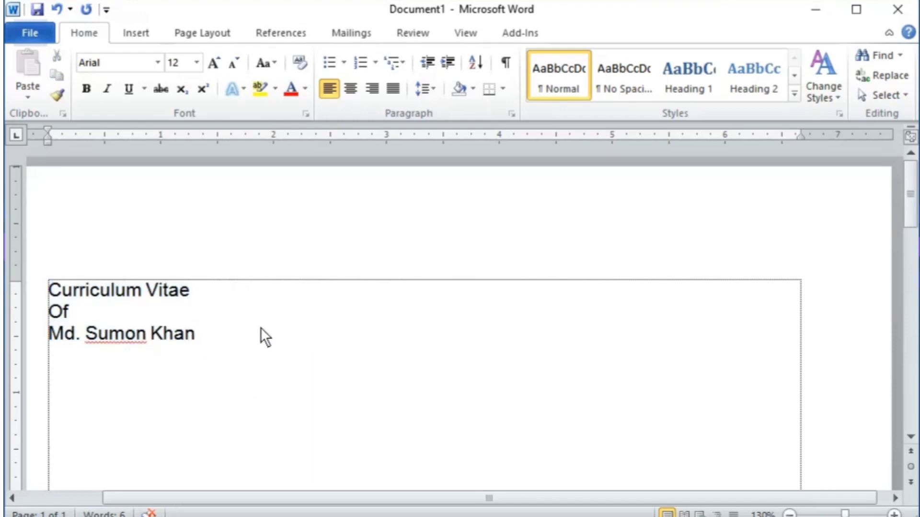
key("Return")
type("Pers")
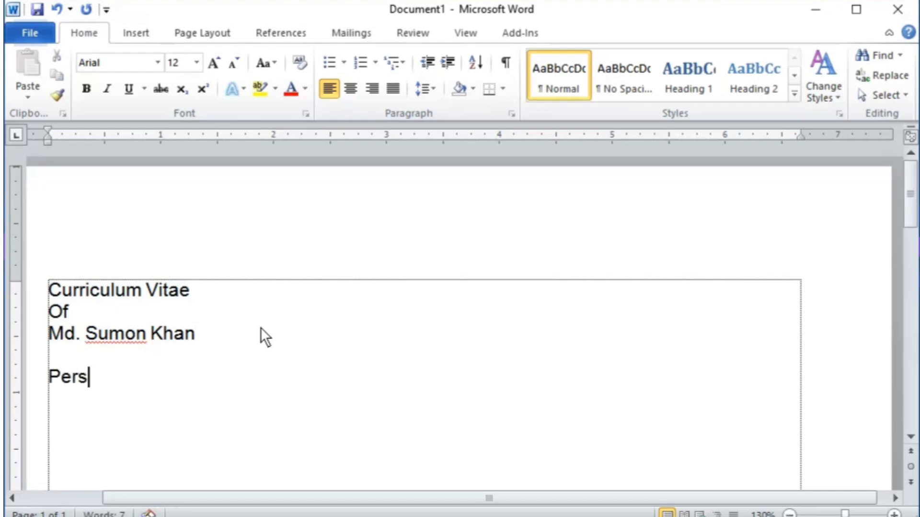
key("BackSpace")
type("sonal De")
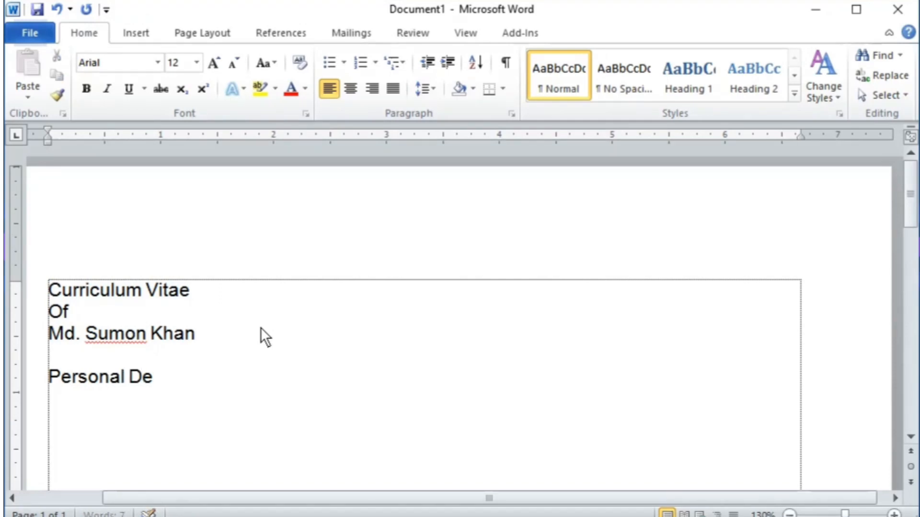
type("tails:")
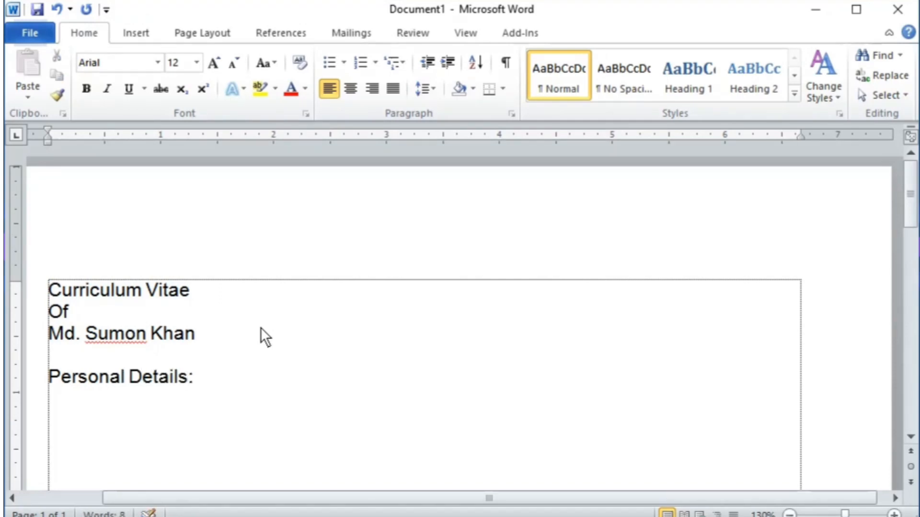
key("Return")
type("Nam")
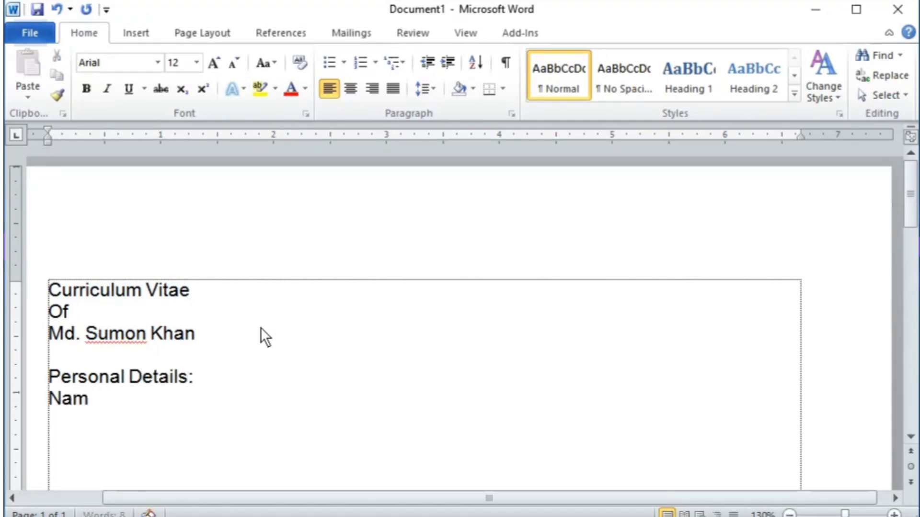
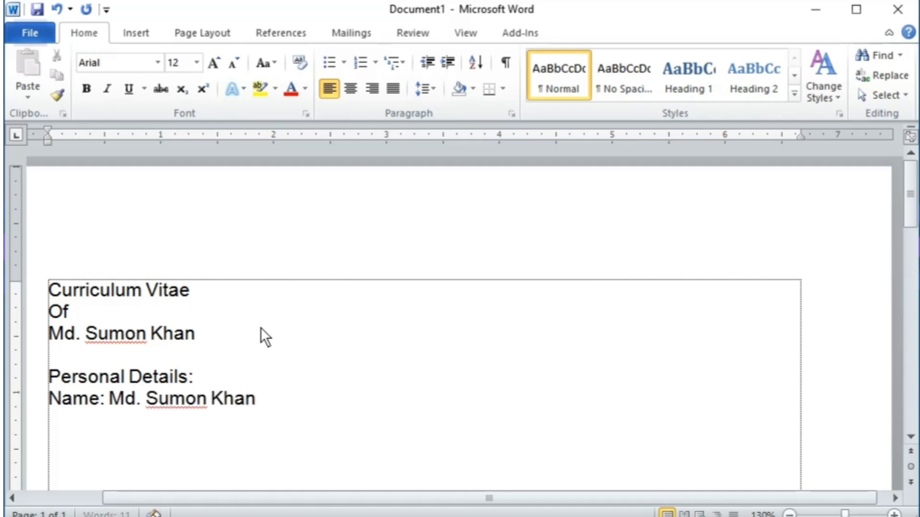
type("Father's Nam")
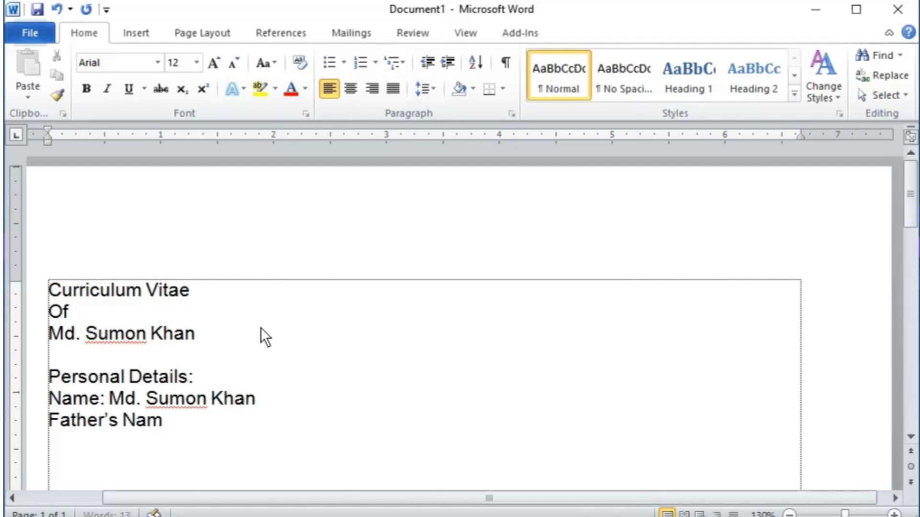
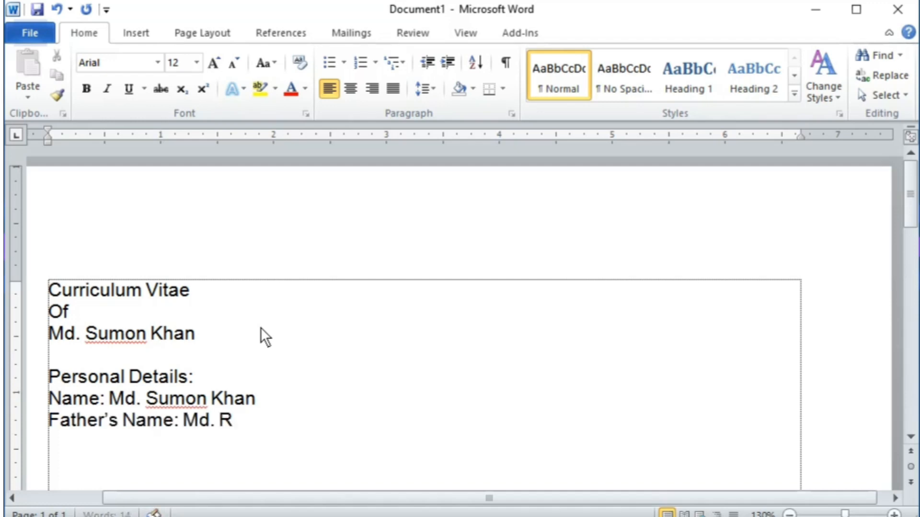
Step: Add the Mother's Name and Present Address lines, and duplicate the address line
key("Return")
key("Return")
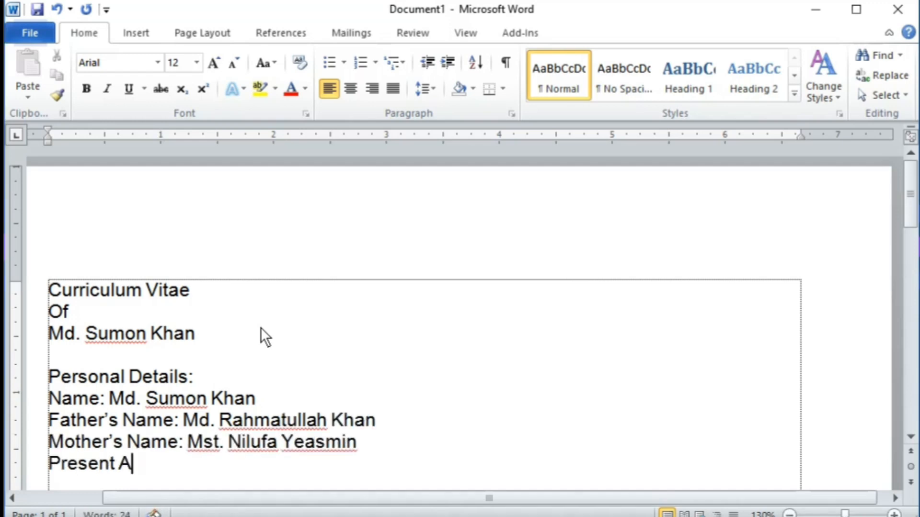
key("shift+Home")
key("ctrl+c")
key("End")
key("Return")
key("ctrl+v")
Step: Turn the copied line into Permanent Address and add the Contact Number line
scroll(278, 386, "down", 3)
key("Home")
key("shift+Right")
key("shift+Right")
key("shift+Right")
key("shift+Right")
key("shift+Right")
key("shift+Right")
key("shift+Right")
type("Permanent")
key("Return")
type("Contact Number: 018 ...... 1256")
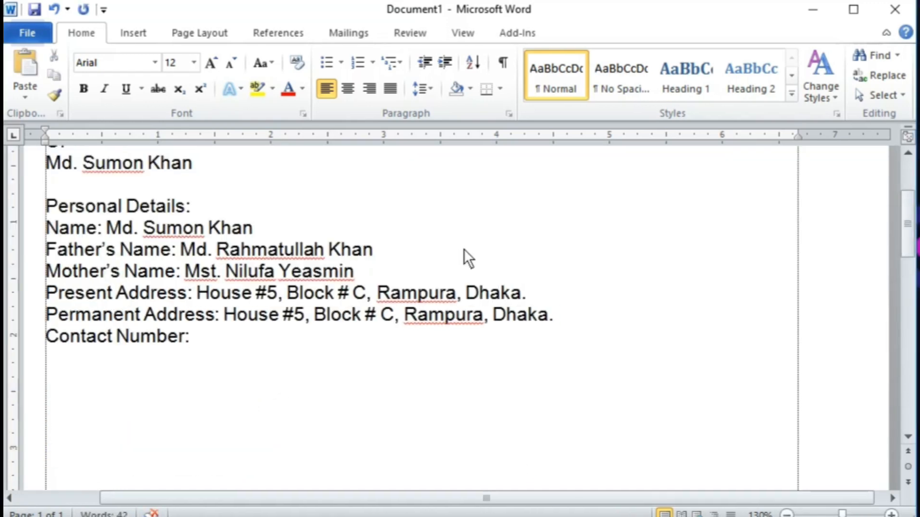
Step: Add the Date of Birth, Nationality and Religion lines to finish the list
key("Return")
key("Return")
type("Nationality: Bangladesh (by birth)")
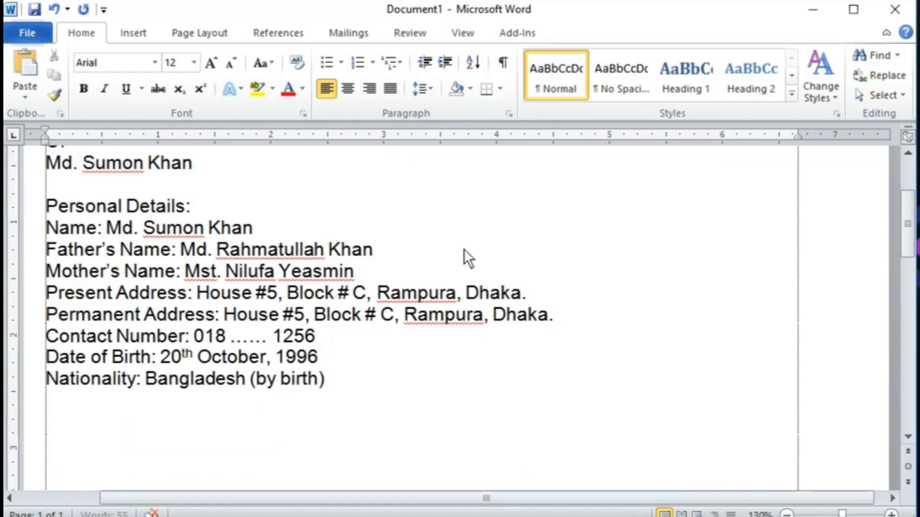
key("Return")
type("Religion: Islam")
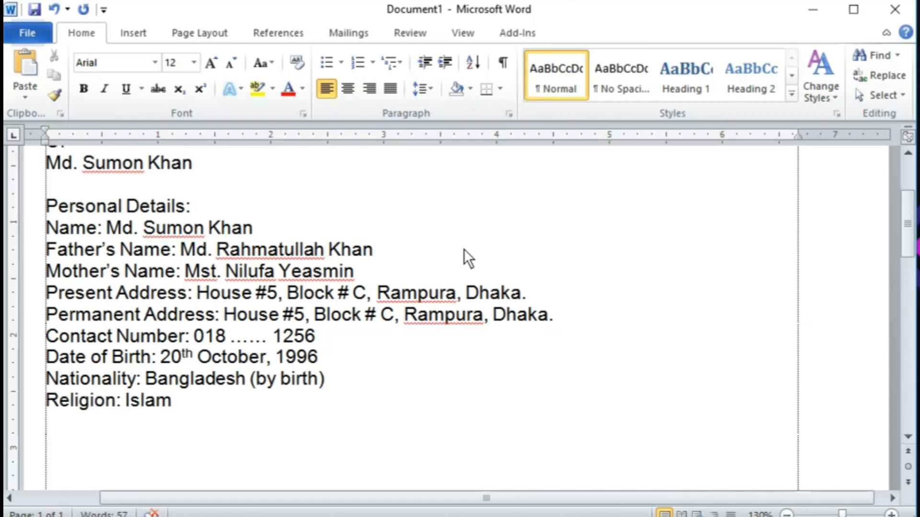
scroll(205, 297, "up", 3)
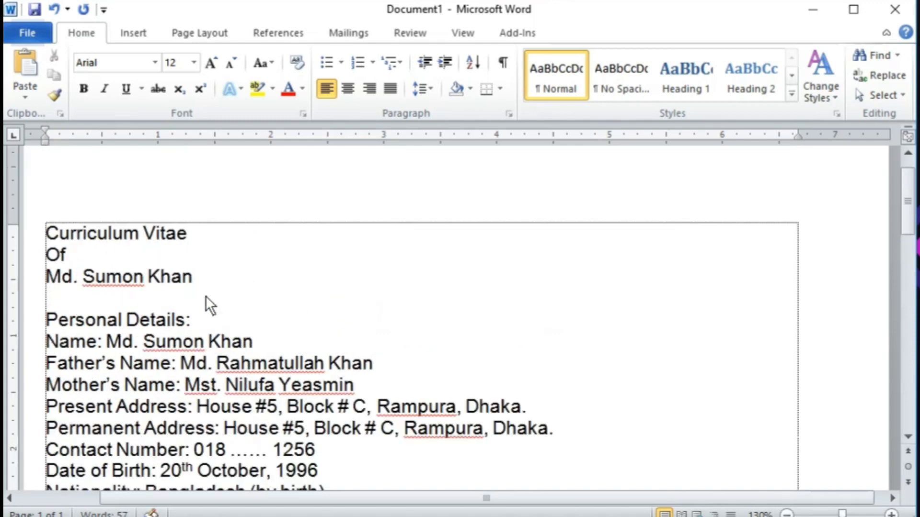
Step: Centre the 'Curriculum Vitae', 'Of' and name lines
left_click_drag(123, 279, 100, 238)
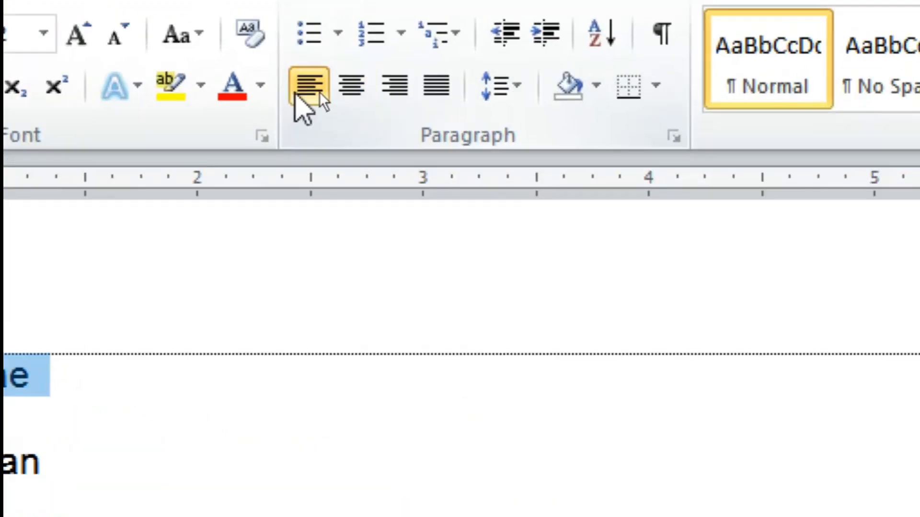
left_click(353, 91)
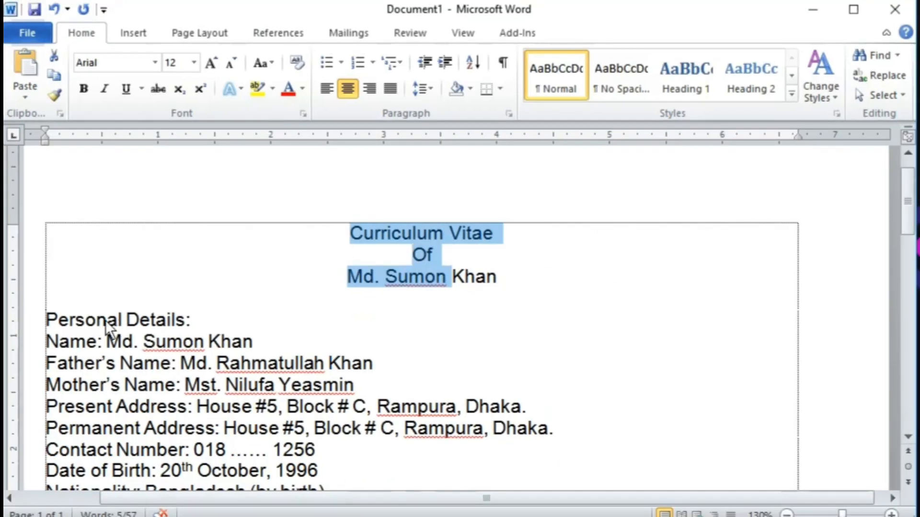
left_click(76, 320)
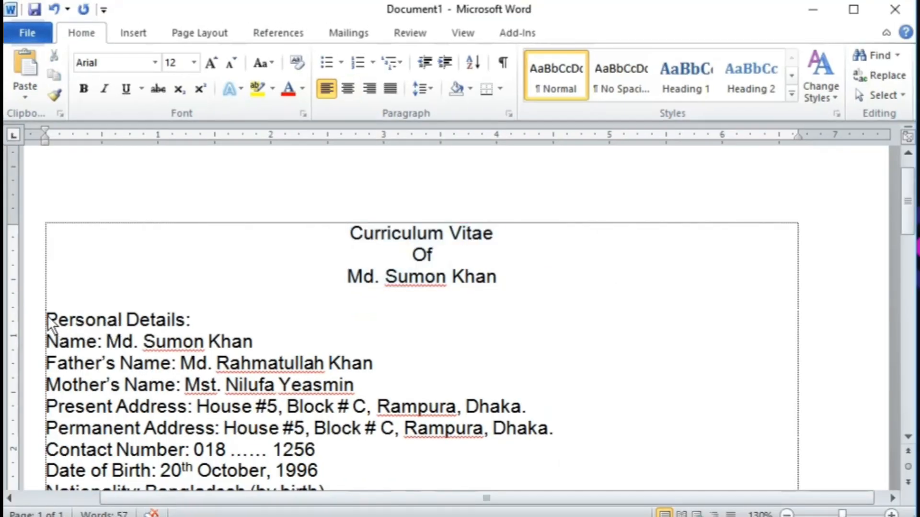
left_click_drag(46, 320, 194, 315)
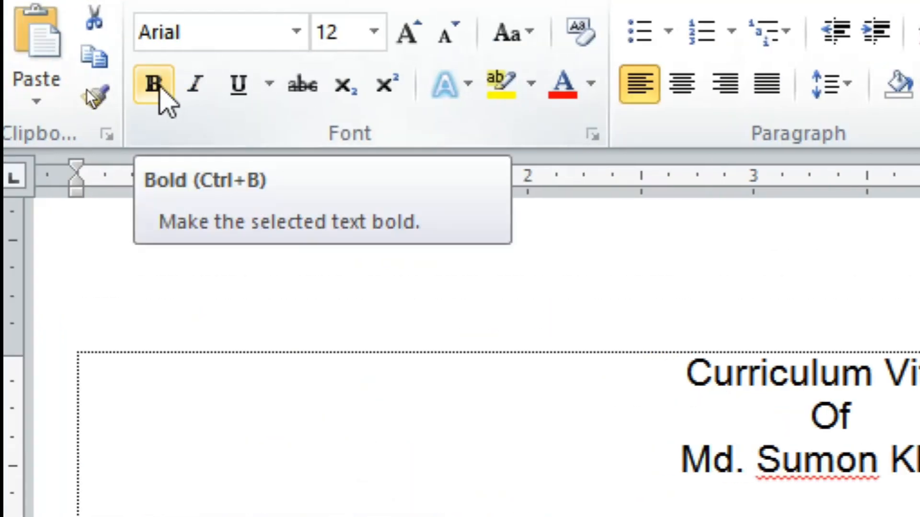
Step: Make 'Personal Details:' bold with 1.5 line spacing
left_click(162, 87)
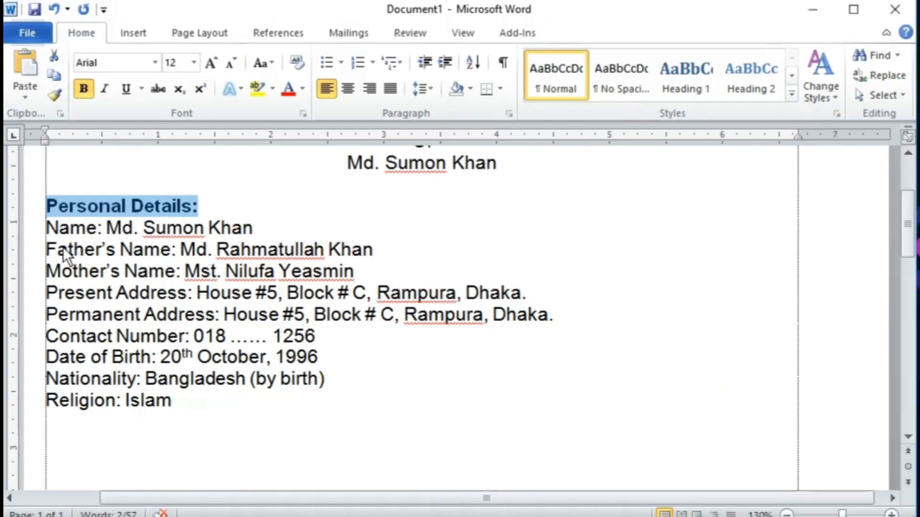
left_click(51, 232)
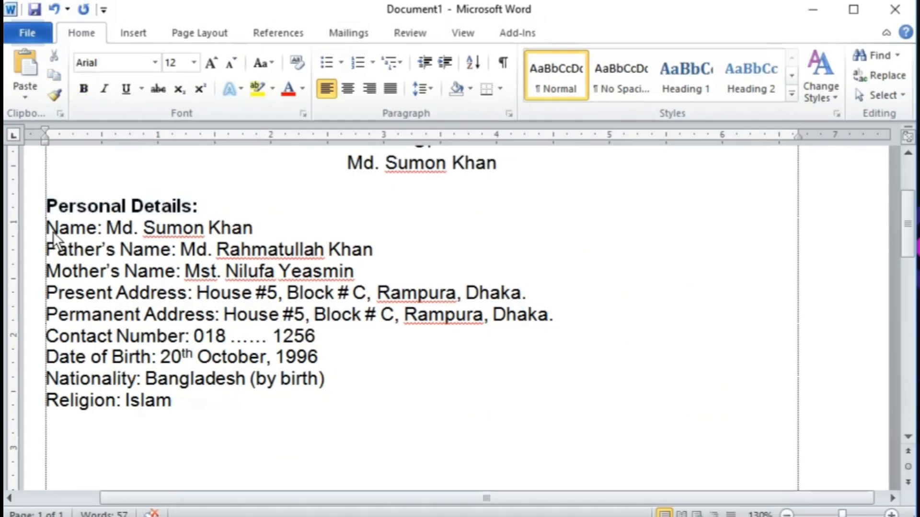
left_click(177, 207)
key("ctrl+5")
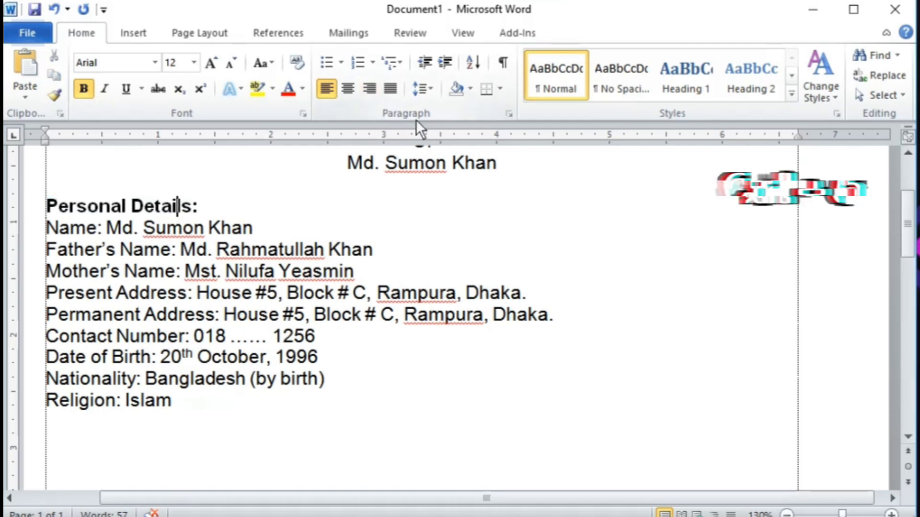
left_click(434, 89)
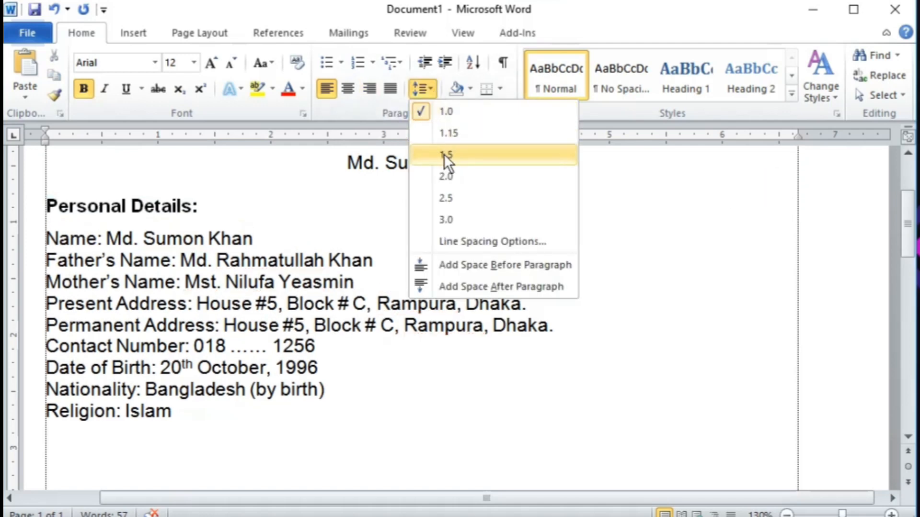
left_click(444, 154)
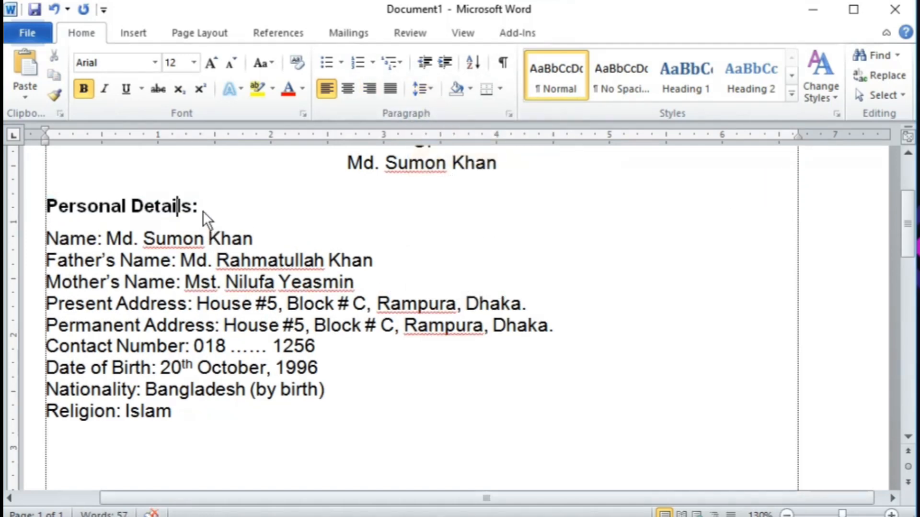
Step: Underline the 'Personal Details:' heading
left_click_drag(198, 205, 70, 196)
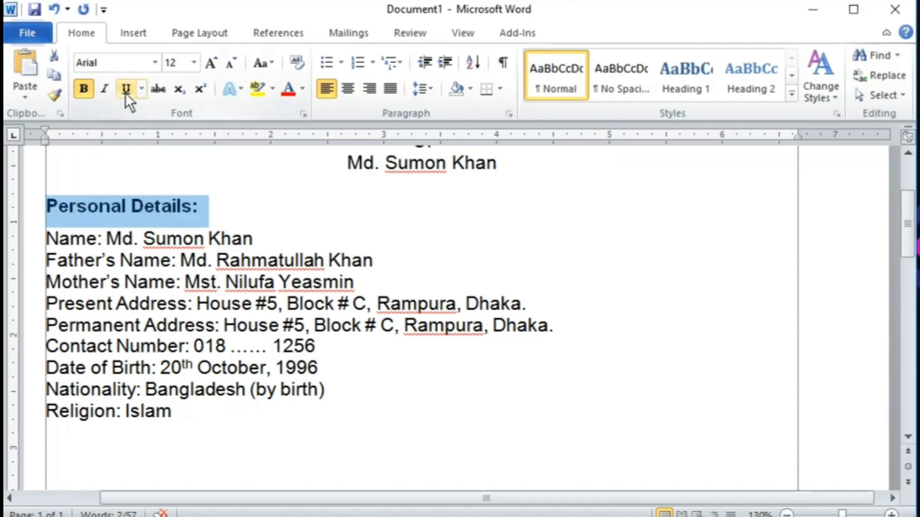
key("ctrl+5")
left_click(637, 205)
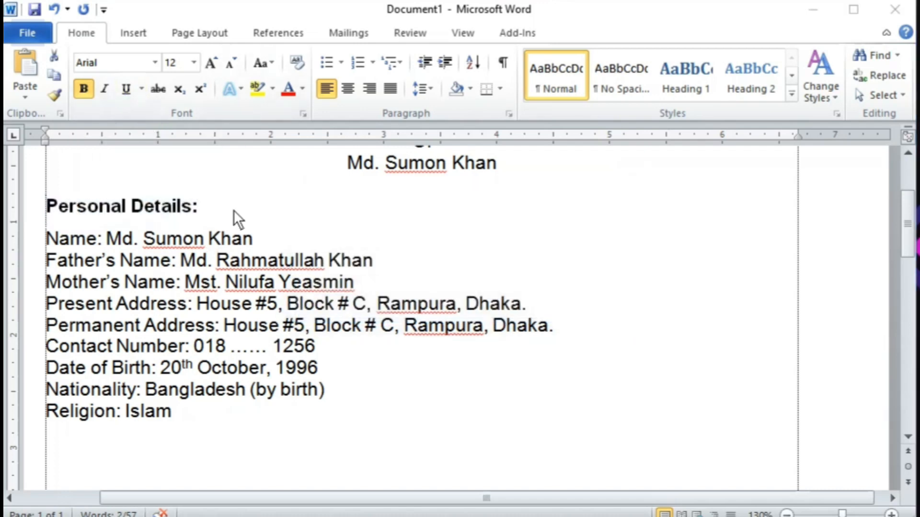
left_click(122, 90)
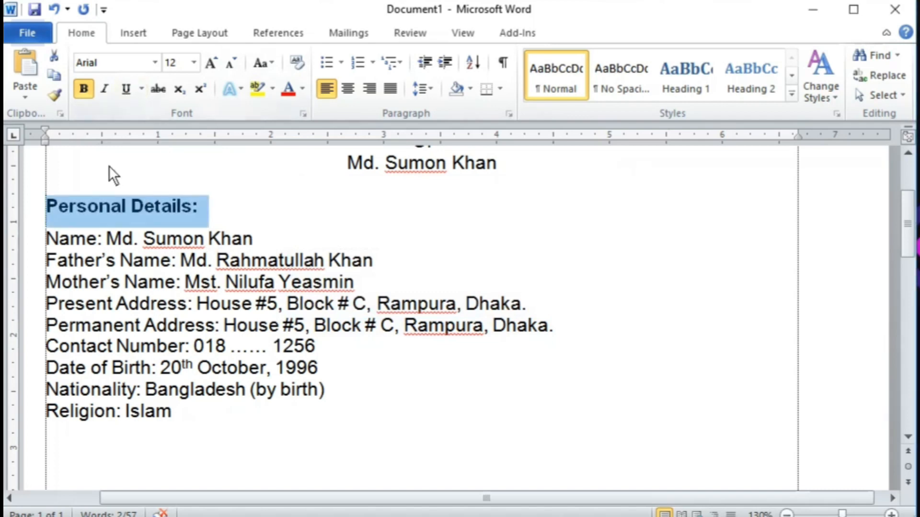
left_click(126, 94)
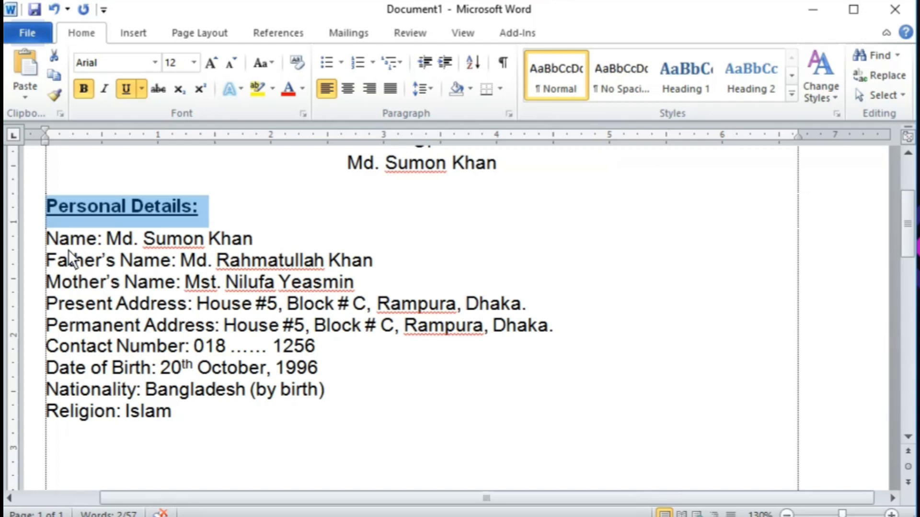
left_click(98, 239)
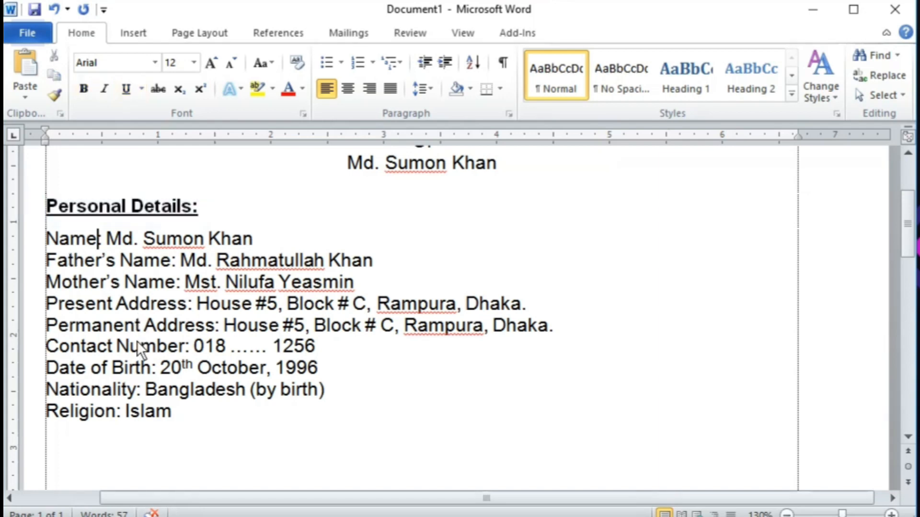
Step: Select the Name-to-Religion list and set a left tab stop near 1.7 inches
left_click(181, 411, "shift")
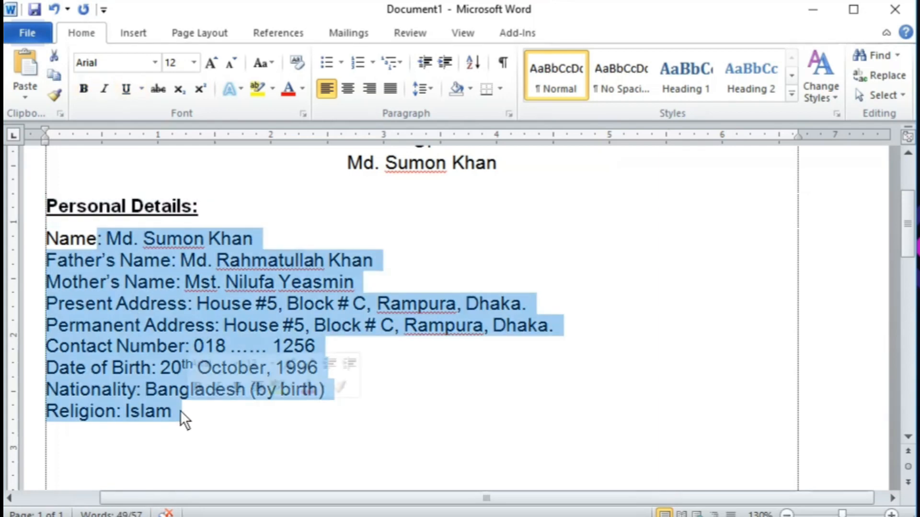
left_click(72, 236)
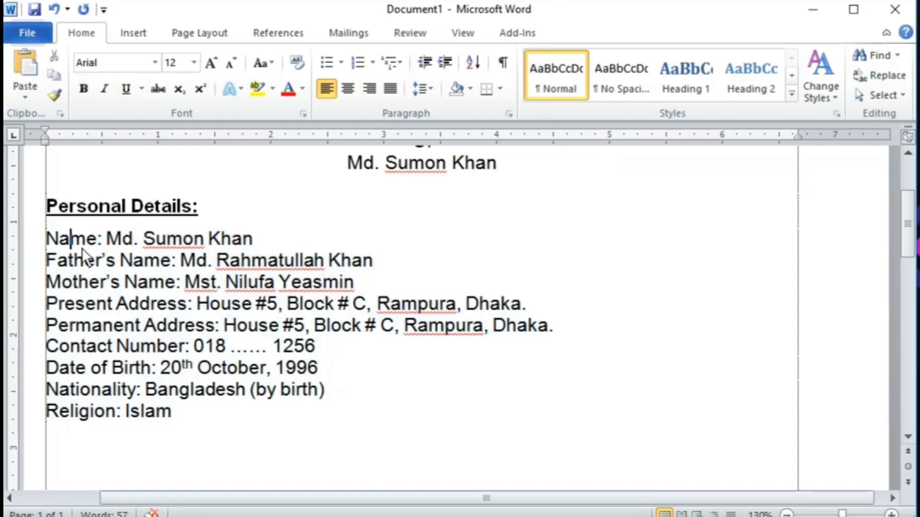
left_click(176, 413, "shift")
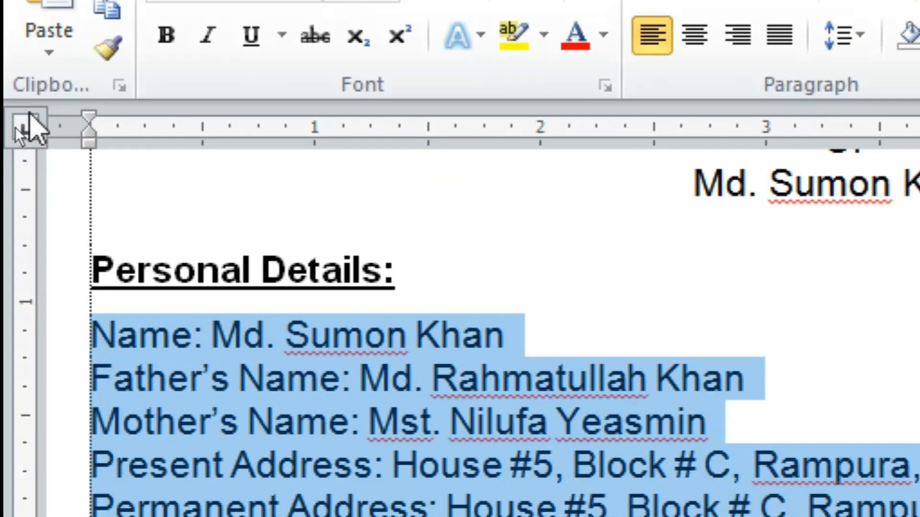
left_click(28, 127)
left_click(13, 120)
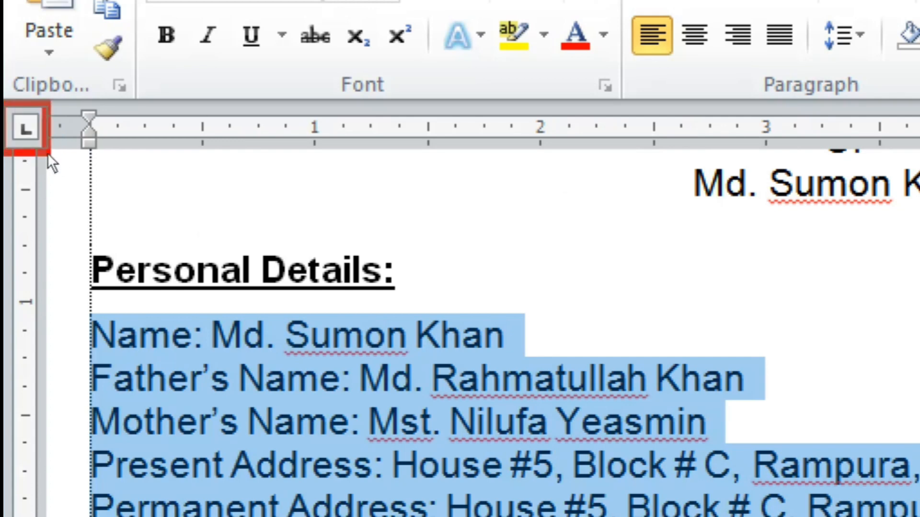
left_click(26, 140)
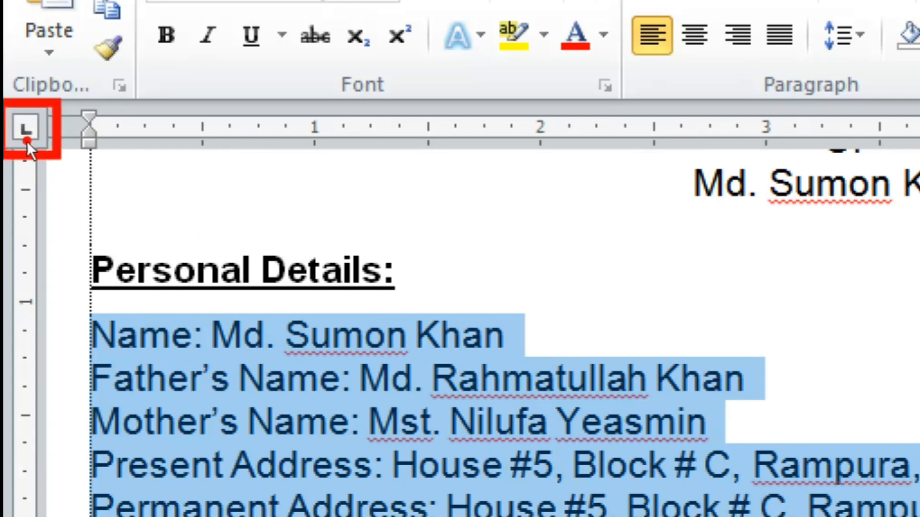
left_click(18, 117)
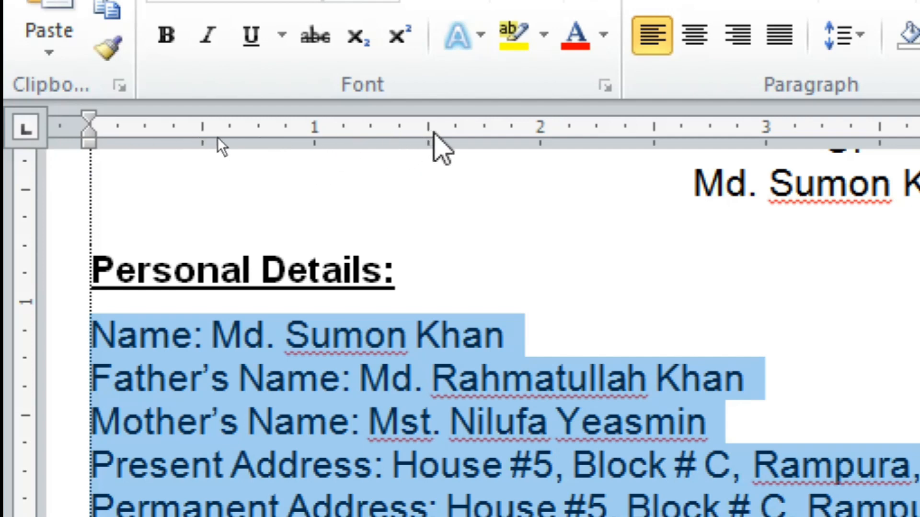
left_click(430, 129)
left_click_drag(430, 130, 471, 139)
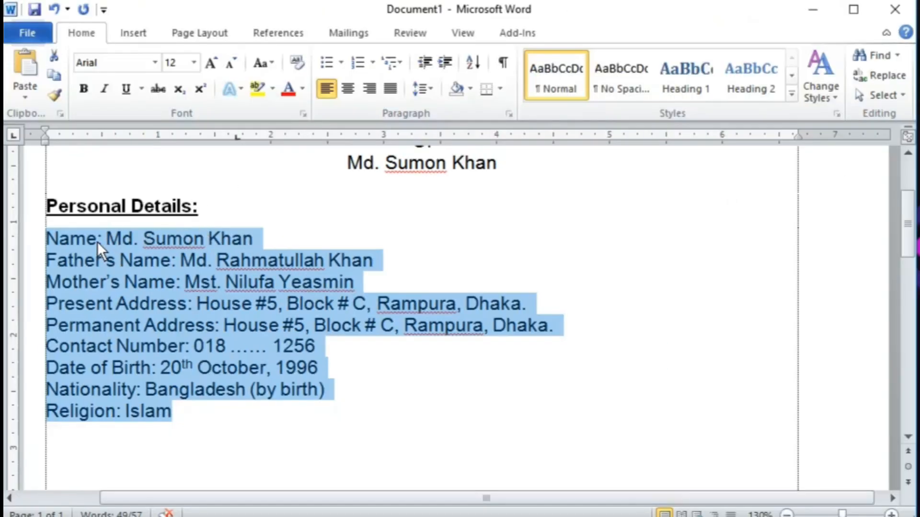
Step: Insert a tab before each colon from Name through Religion to align them at the stop
left_click(98, 240)
key("Tab")
key("Left")
key("Down")
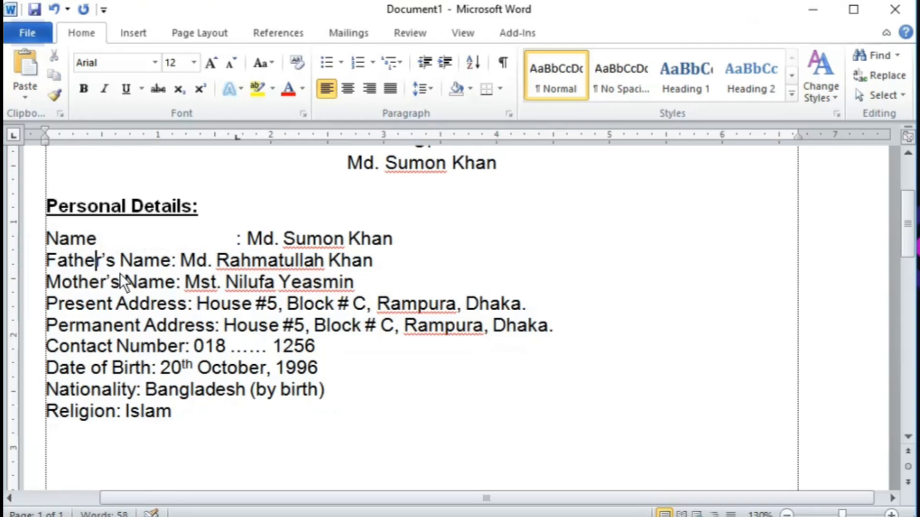
key("Left")
key("Right")
key("Right")
key("Right")
key("Right")
key("Right")
key("Right")
key("Right")
key("Right")
key("Right")
key("Right")
key("Left")
key("Tab")
key("Down")
key("Left")
key("Left")
key("Left")
key("Left")
key("Left")
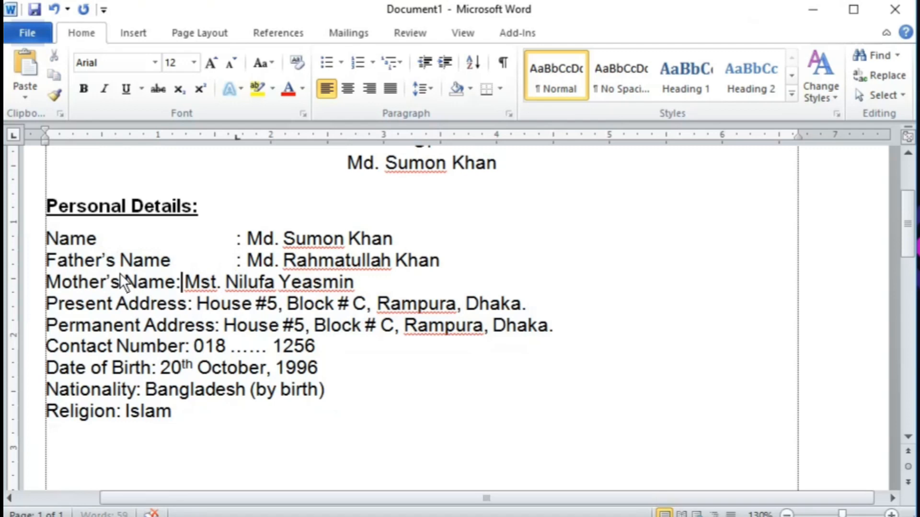
key("Left")
key("Tab")
key("Down")
key("Left")
key("Left")
key("Left")
key("Left")
key("Left")
key("Left")
key("Tab")
key("Down")
key("Left")
key("Left")
key("Left")
key("Tab")
key("Down")
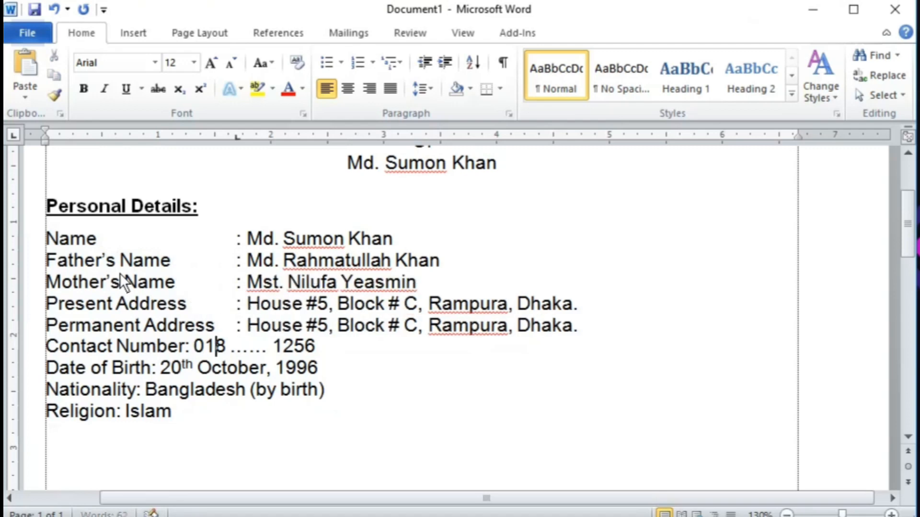
key("Left")
key("Left")
key("Left")
key("Left")
key("Tab")
key("Down")
key("Left")
key("Left")
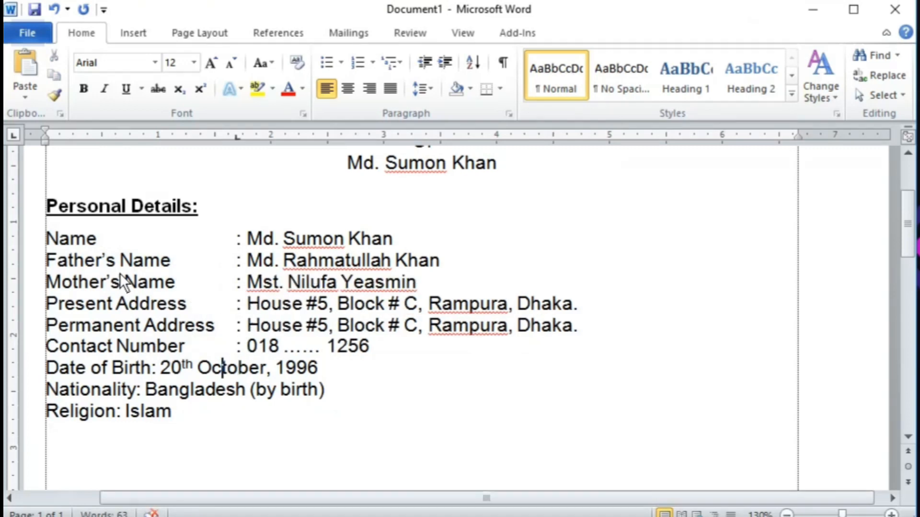
key("Left")
key("Left")
key("Left")
key("Left")
key("Left")
key("Left")
key("Left")
key("Left")
key("Left")
key("Tab")
key("Down")
key("Left")
key("Left")
key("Left")
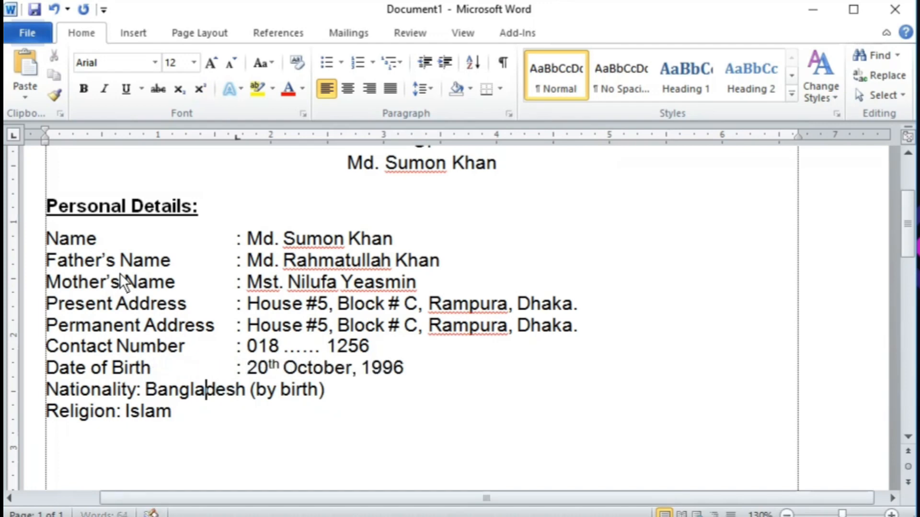
key("Left")
key("Left")
key("Left")
key("Left")
key("Left")
key("Left")
key("Left")
key("Left")
key("Tab")
key("Down")
key("Left")
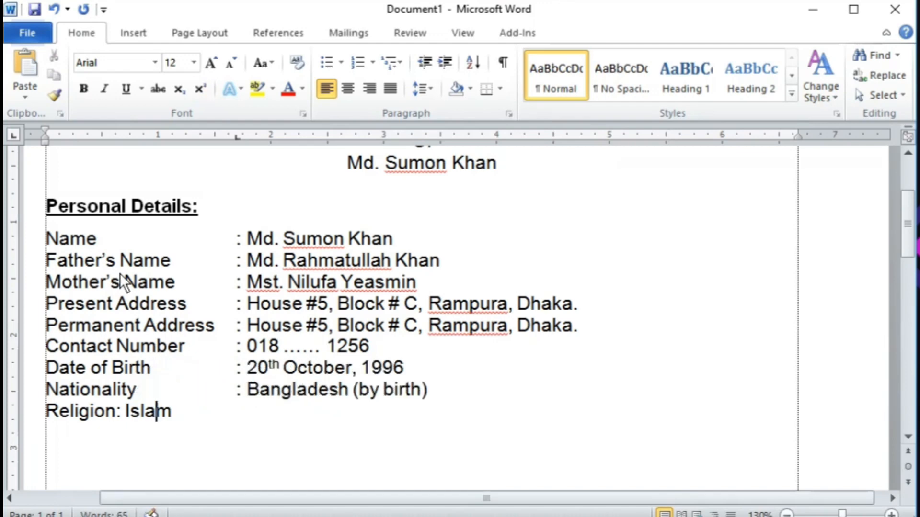
key("Left")
key("Left")
key("Left")
key("Left")
key("Left")
key("Left")
key("Tab")
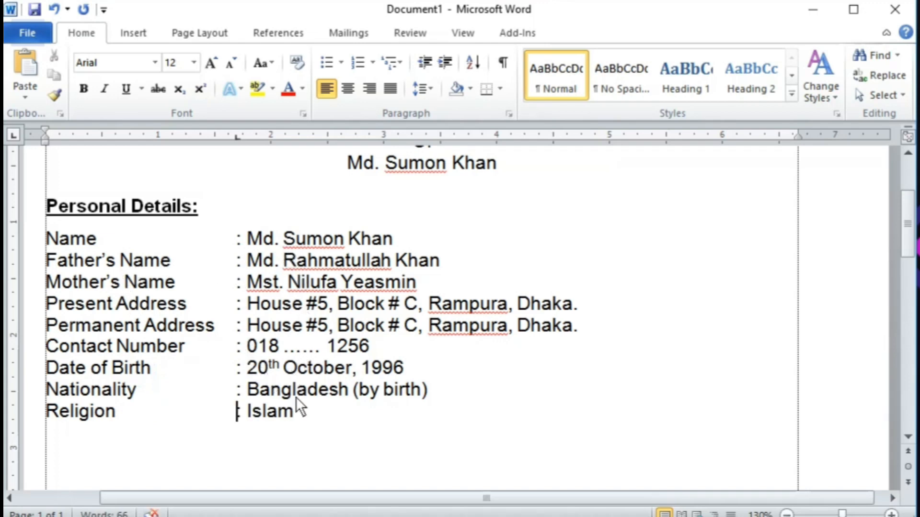
scroll(305, 358, "down", 1)
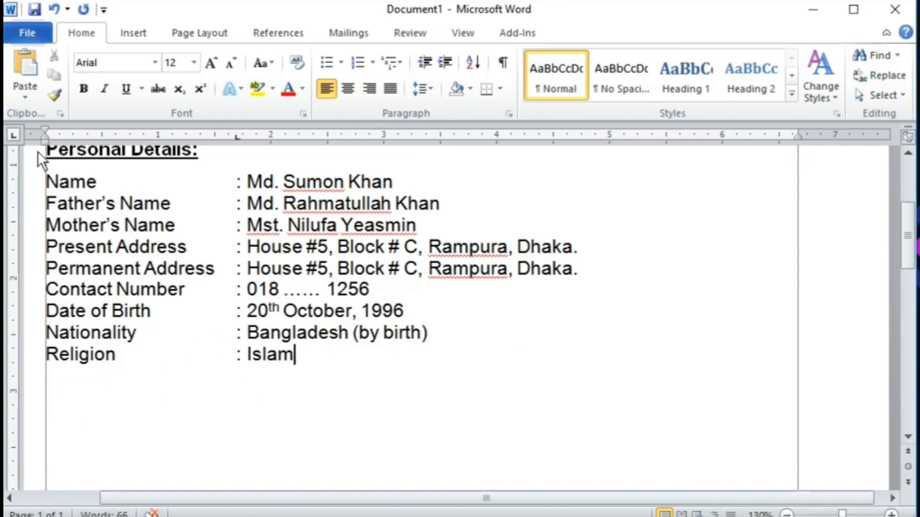
Step: Paste a copy of the Personal Details heading on a new line below Religion
left_click_drag(38, 150, 91, 182)
key("ctrl+c")
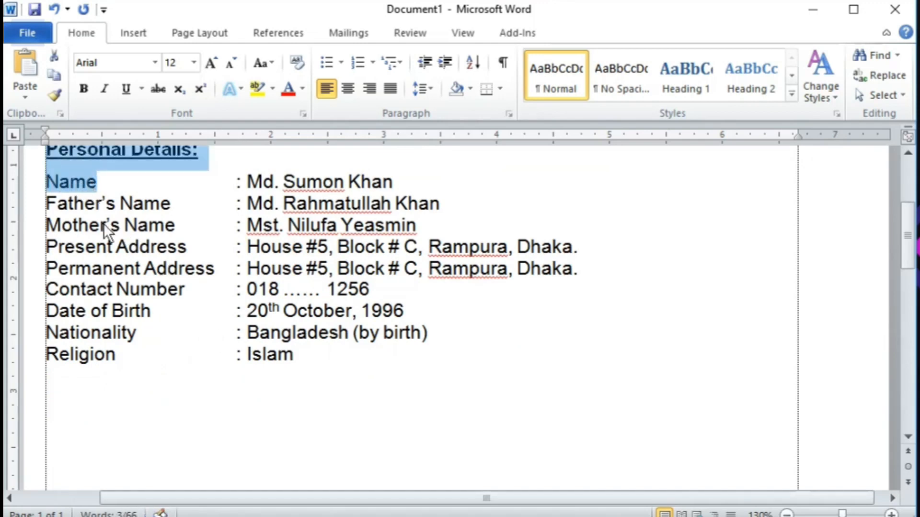
scroll(217, 309, "down", 2)
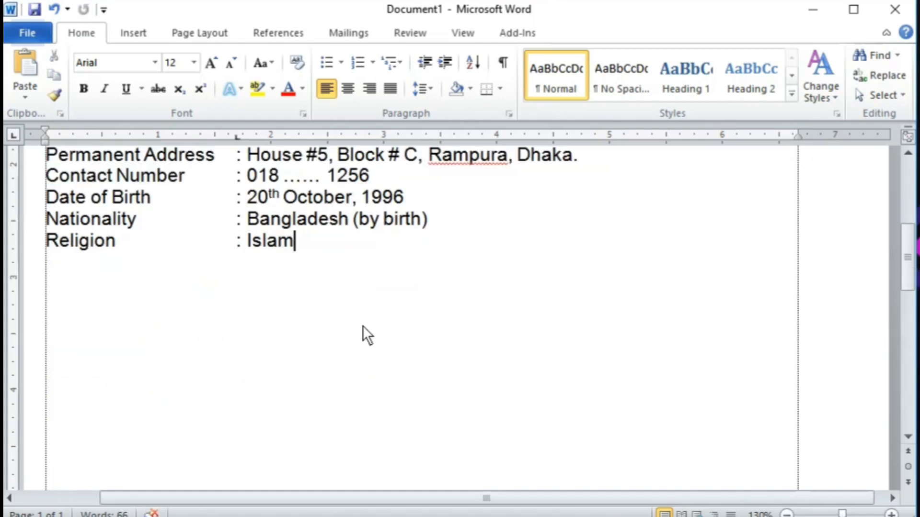
key("Return")
key("Return")
key("ctrl+v")
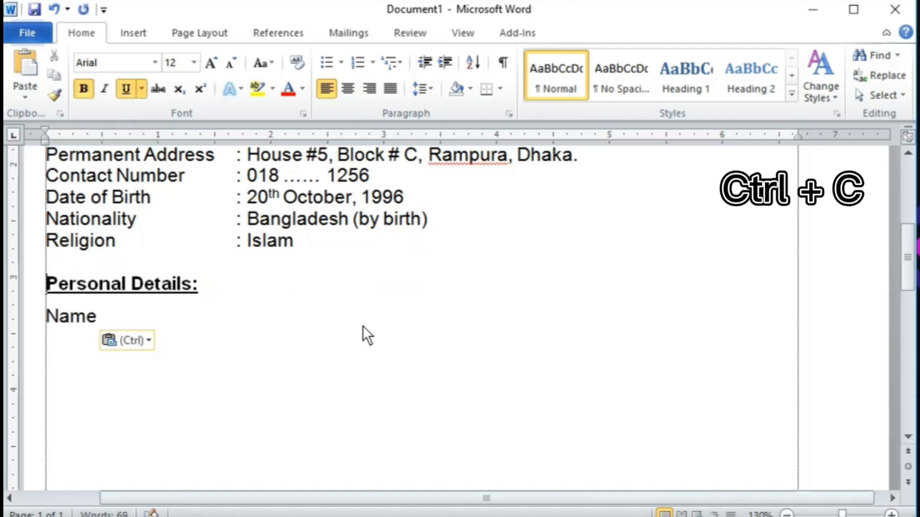
Step: Retype the pasted heading as 'Educational Information' and delete the leftover Name line
key("shift+End")
key("shift+Left")
key("shift+Left")
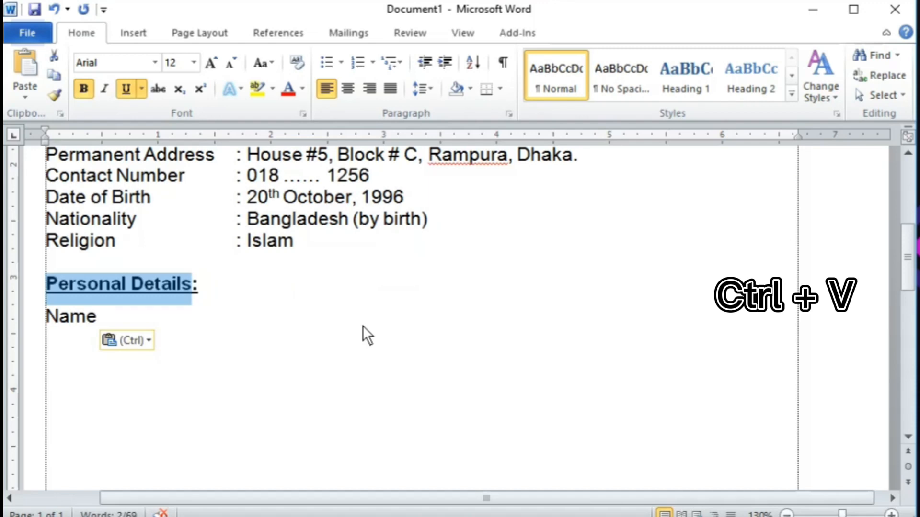
type("Educationa")
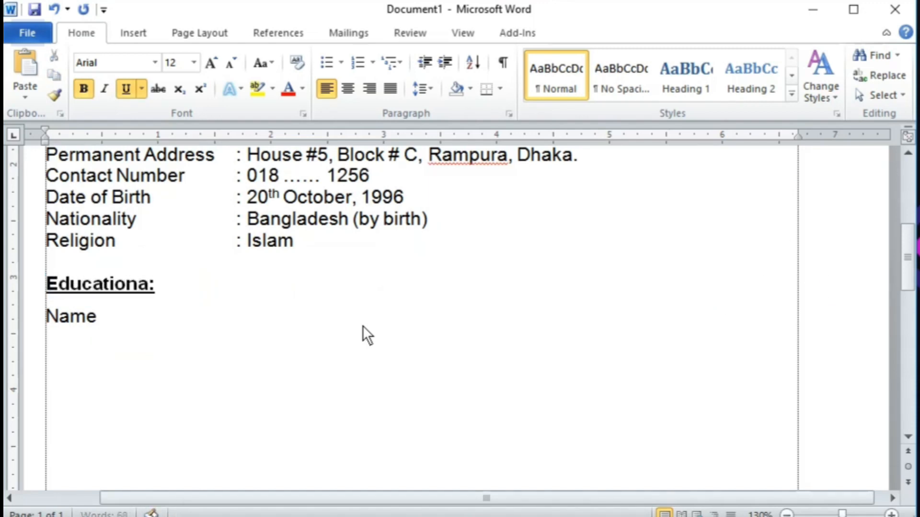
type("l Informatio")
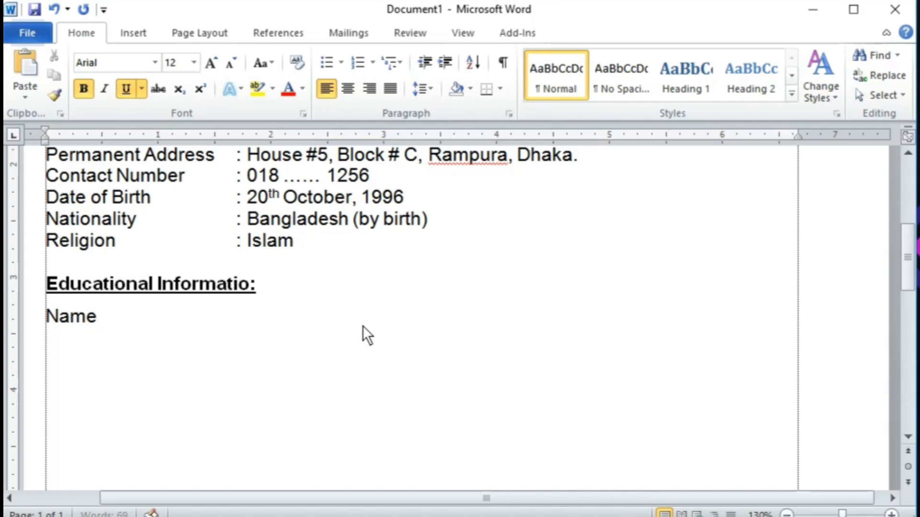
type("n")
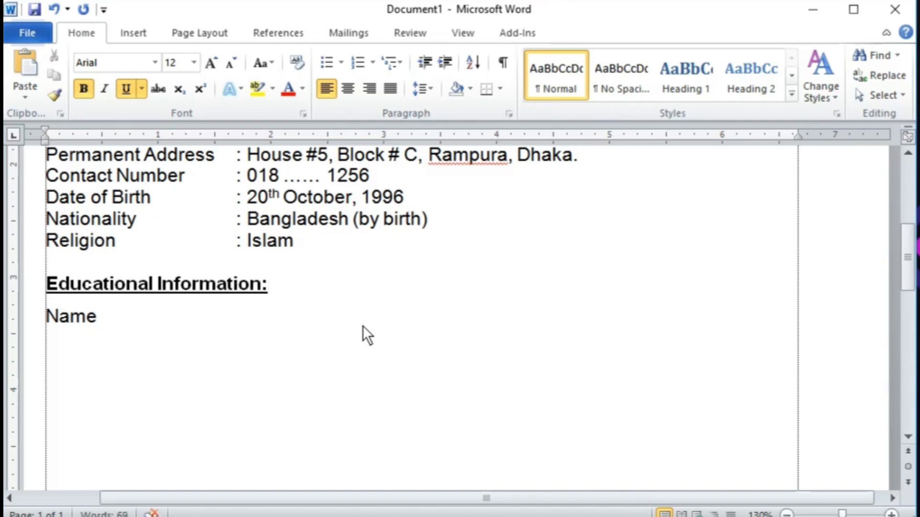
key("Down")
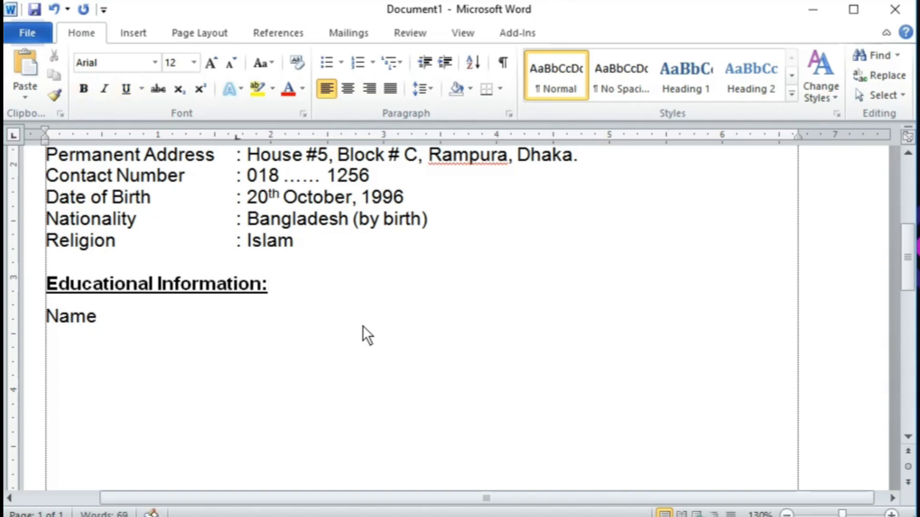
key("shift+Home")
key("BackSpace")
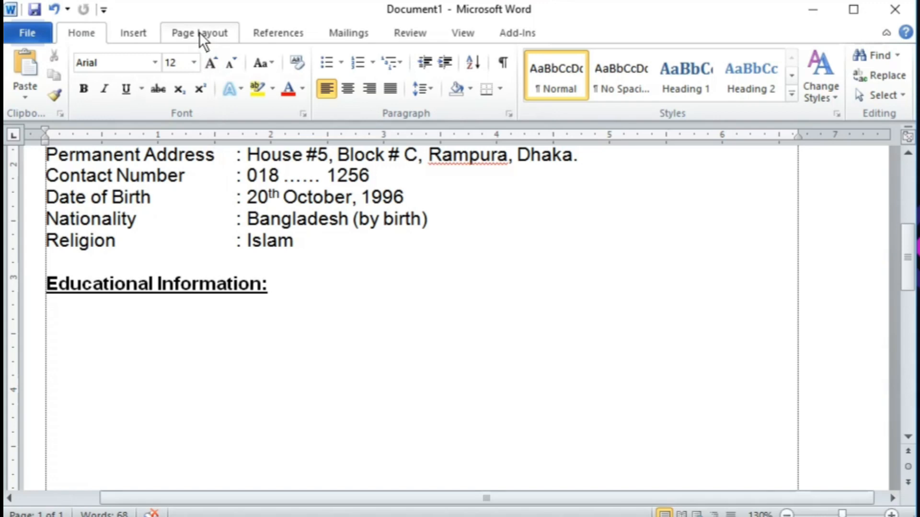
Step: Insert a 5-column table with headers Examination, Group, Institute Name and Grade
left_click(139, 34)
left_click(117, 99)
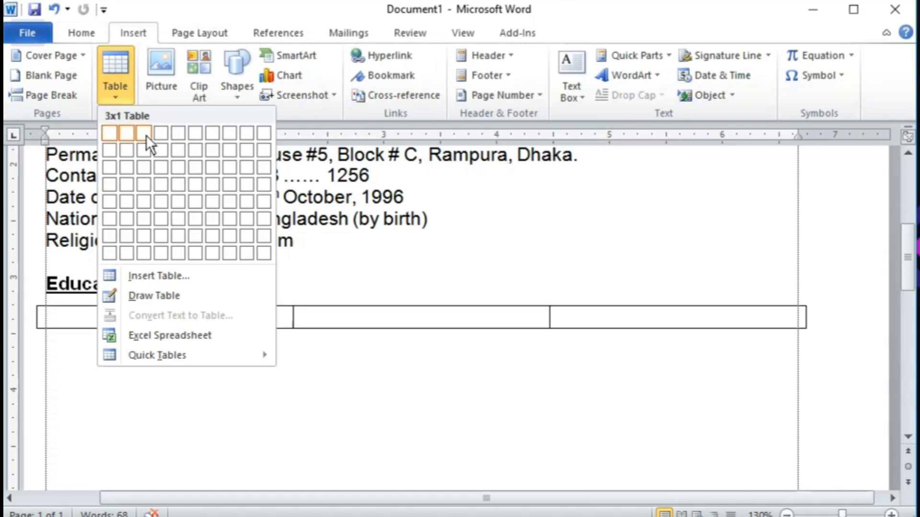
left_click(178, 133)
type("Examinati")
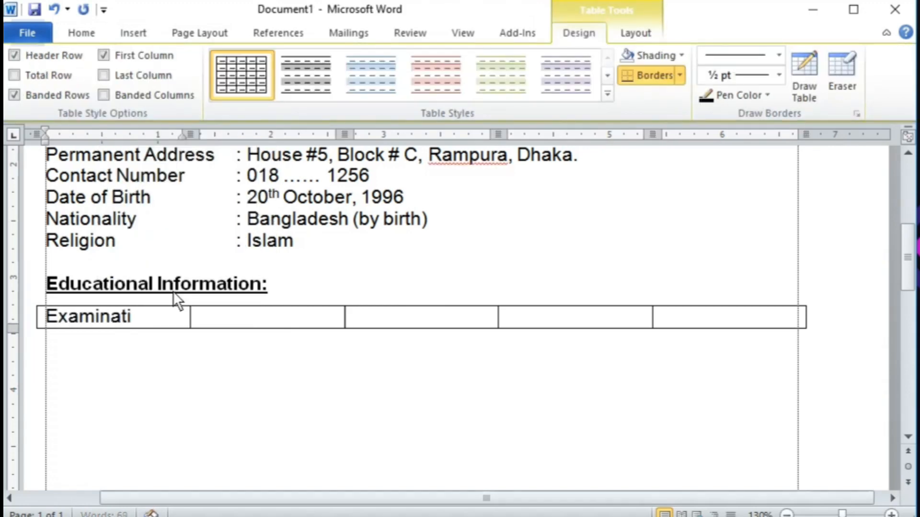
type("on")
key("Tab")
type("Group")
key("Tab")
type("Institute Name")
key("Tab")
type("Grade")
key("Tab")
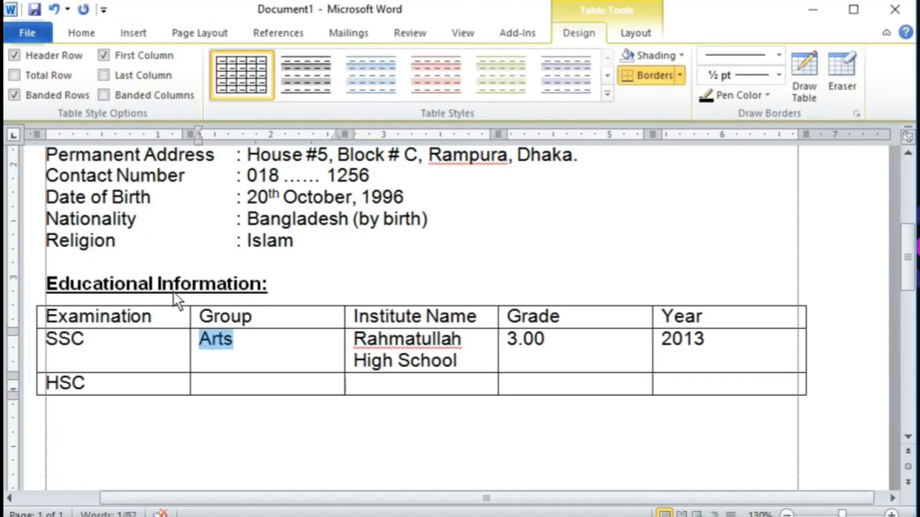
Step: Fill in the exam rows with group, institute, grade and year, e.g. Arts, Rampura College, 4.00, 2015, 2020
key("Down")
type("Arts")
key("Tab")
type("Rampura College")
key("Tab")
type("4.00")
key("Tab")
type("2015")
type("2020")
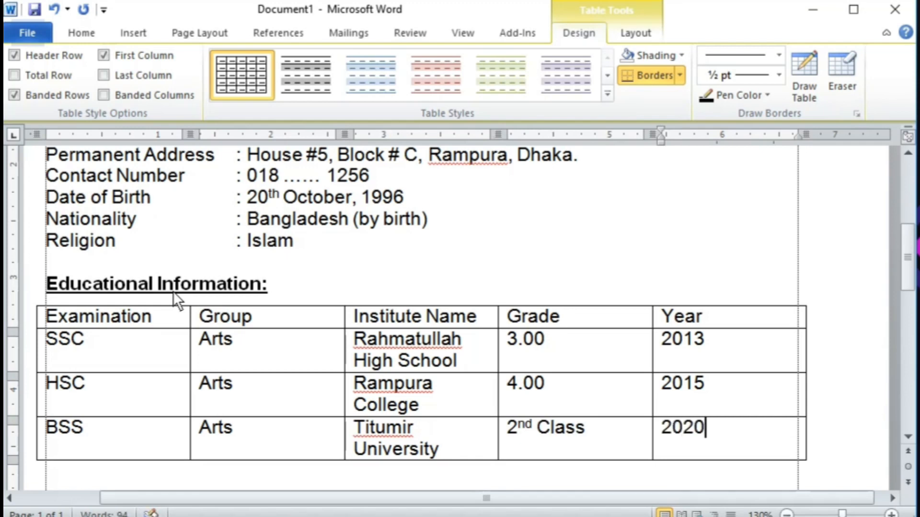
scroll(60, 304, "down", 1)
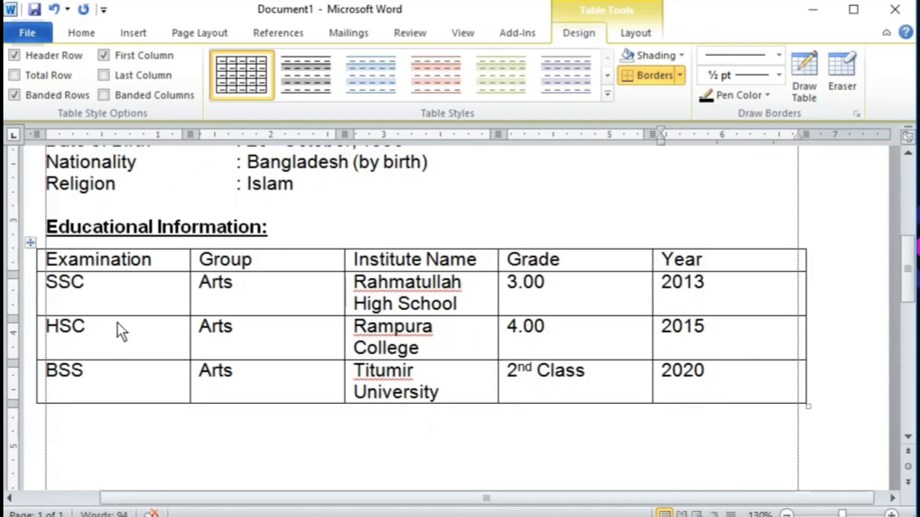
Step: Fit the table to the margins and make its header row centred, bold and grey-shaded
left_click_drag(35, 289, 46, 291)
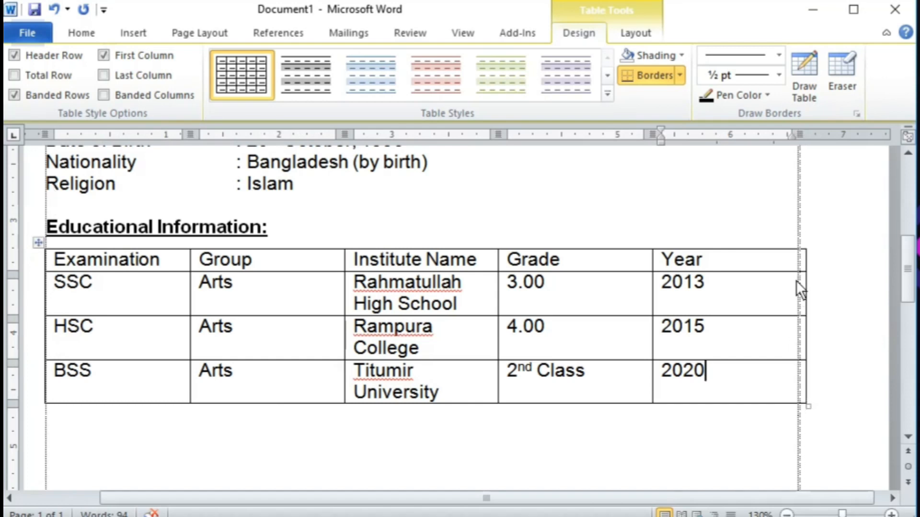
left_click_drag(798, 225, 798, 223)
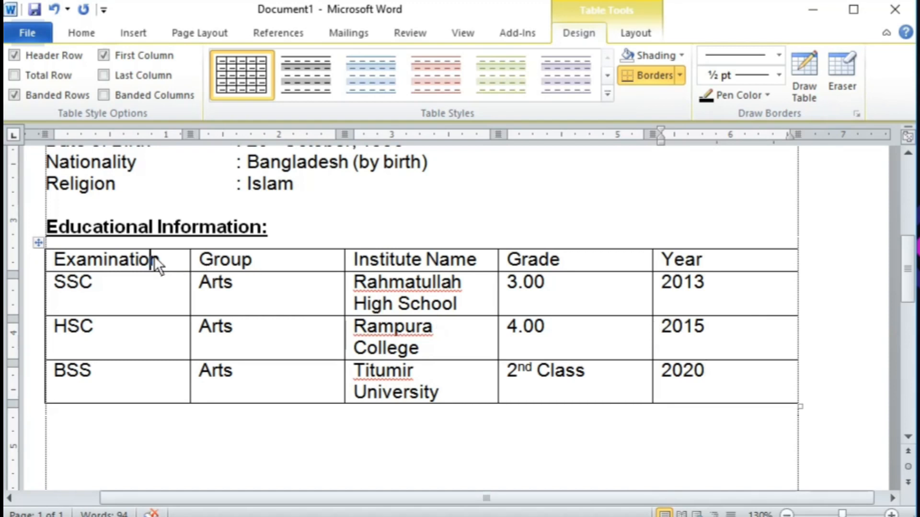
left_click_drag(154, 259, 734, 259)
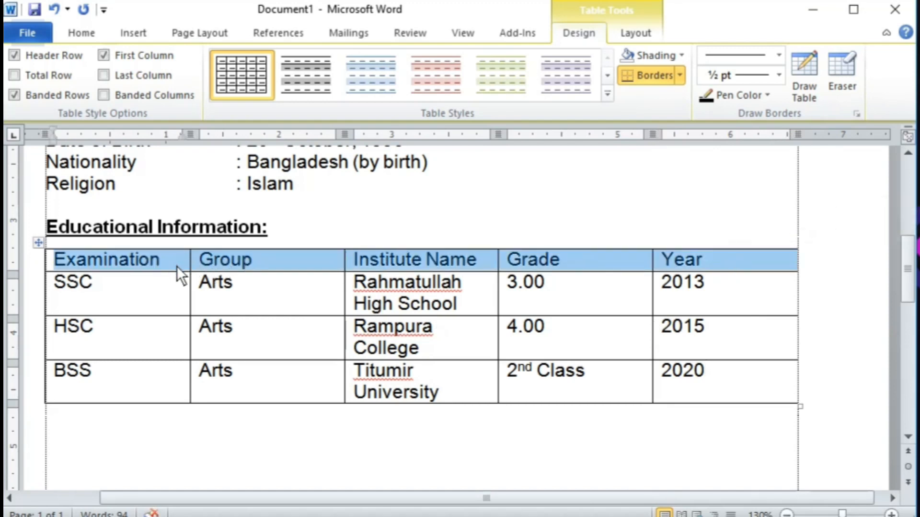
left_click(91, 35)
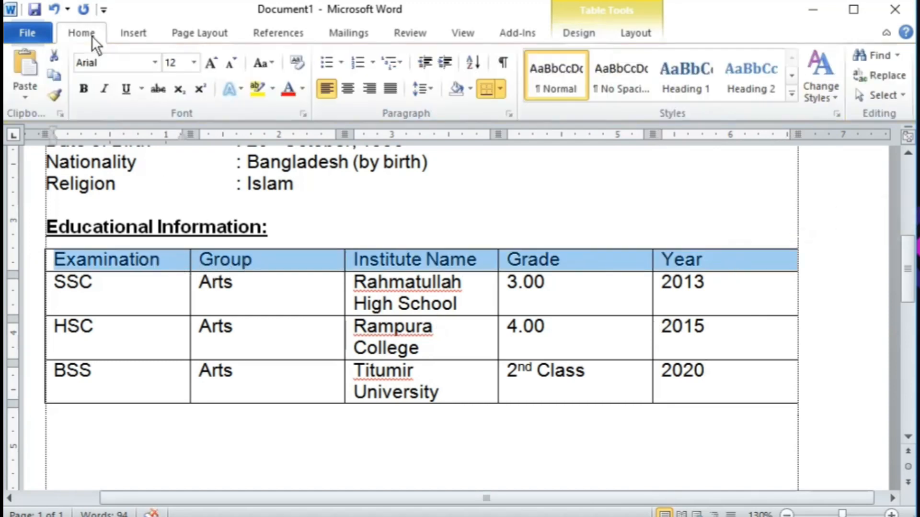
left_click(349, 88)
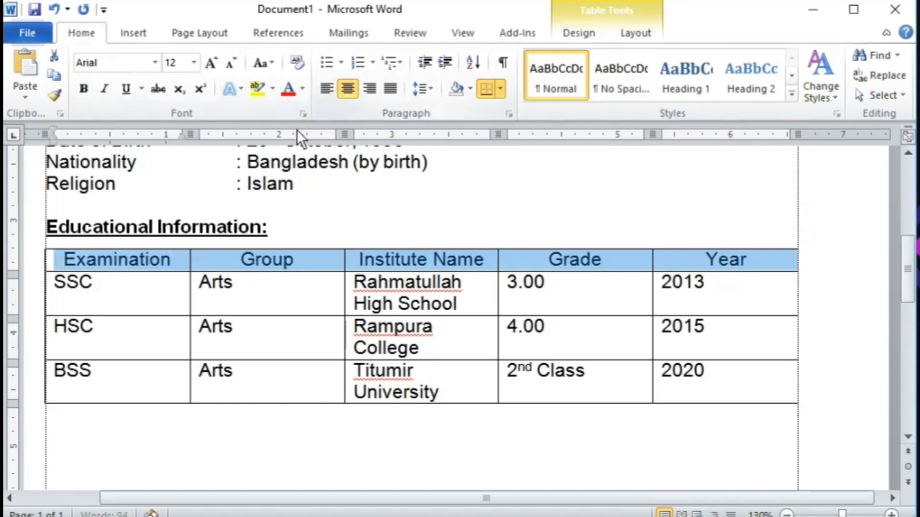
left_click(82, 89)
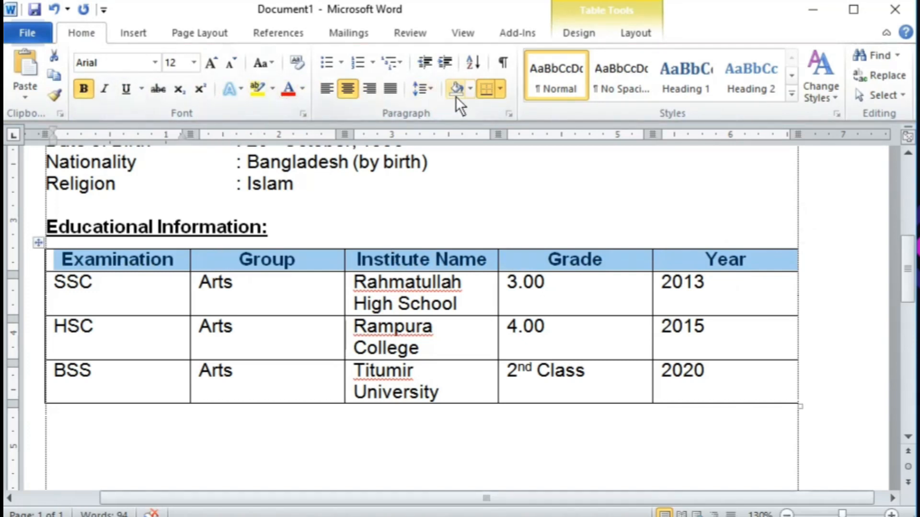
left_click(471, 90)
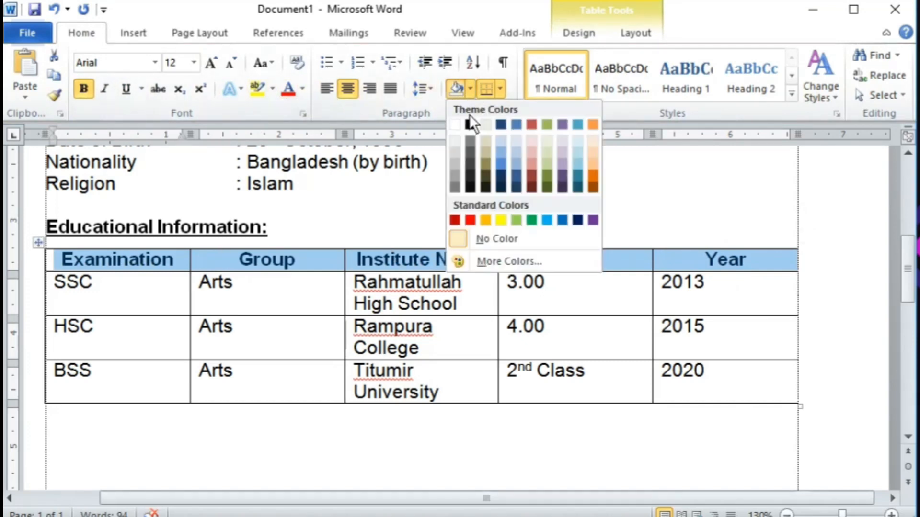
left_click(454, 162)
Step: Centre the text in the three data rows
left_click(122, 298)
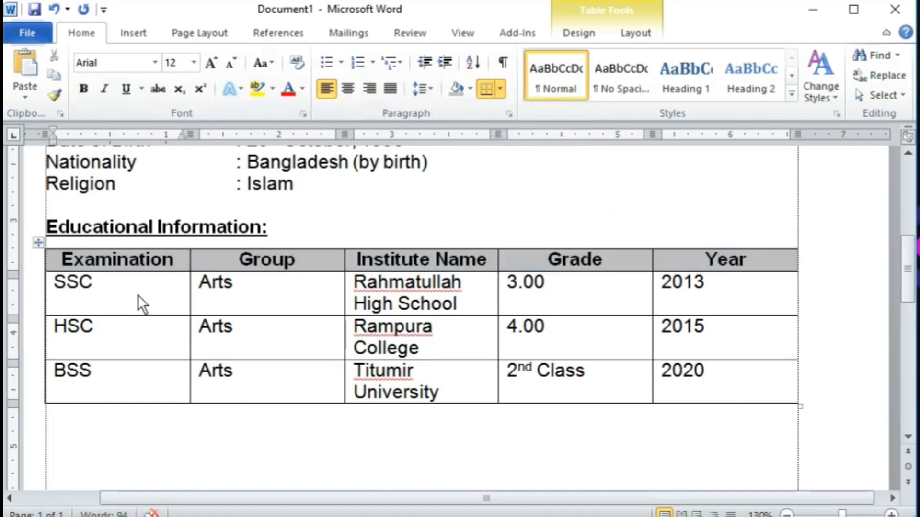
left_click_drag(137, 294, 727, 373)
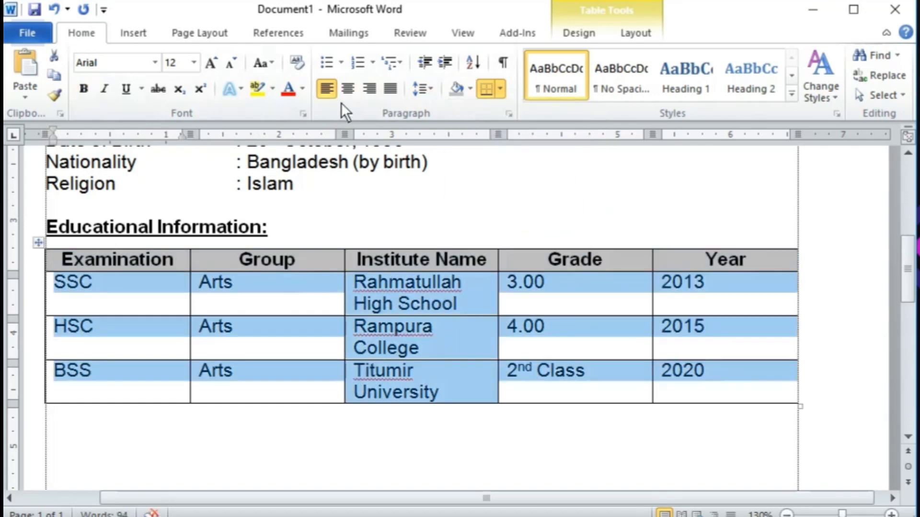
left_click(348, 88)
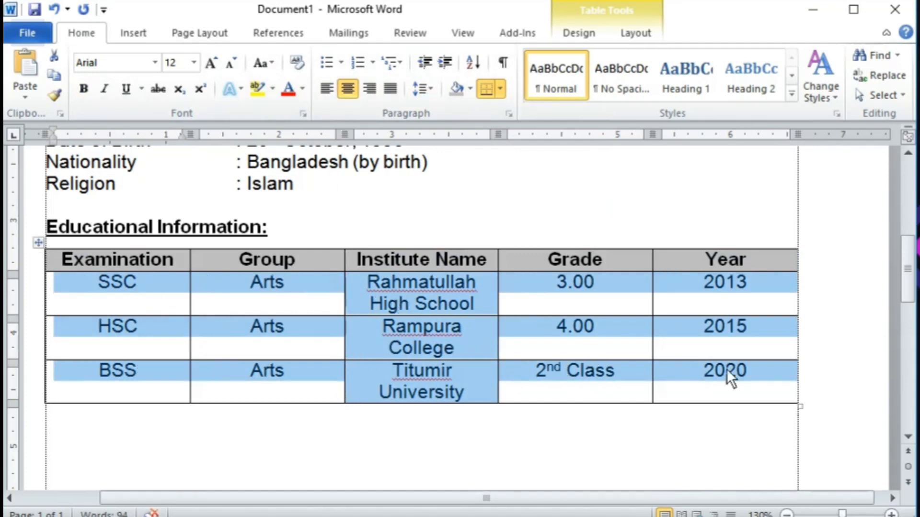
Step: Centre the selected rows' text both vertically and horizontally in their cells
right_click(144, 290)
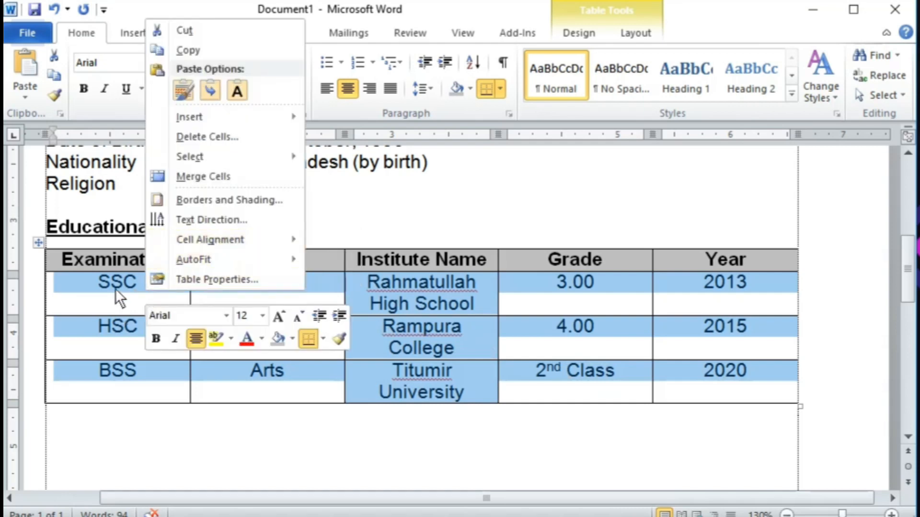
left_click(319, 242)
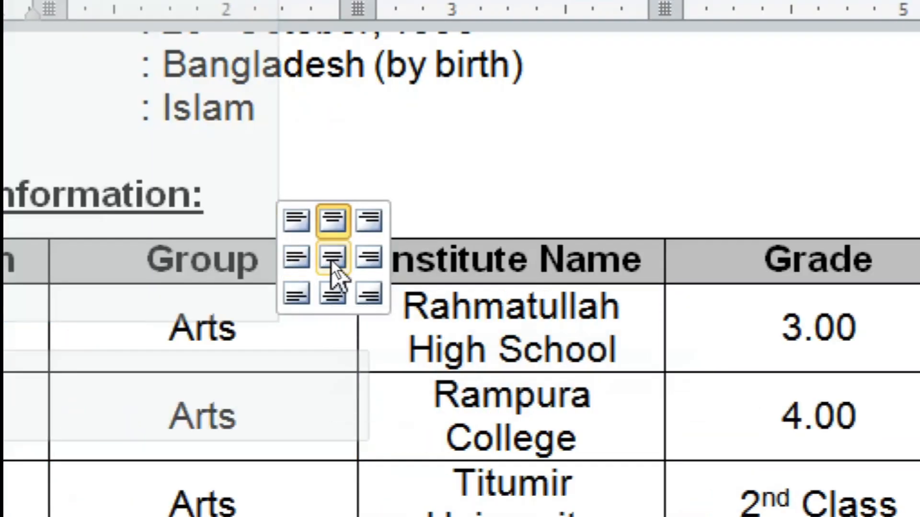
left_click(332, 260)
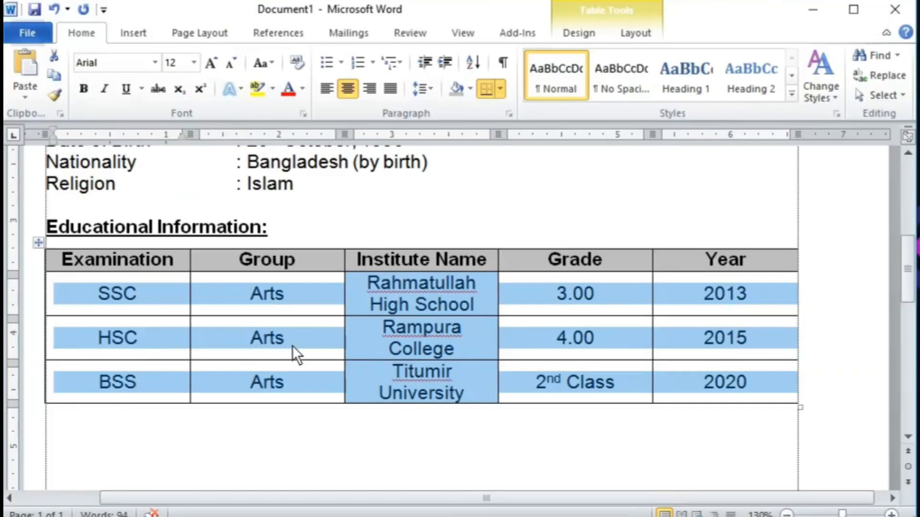
left_click(217, 311)
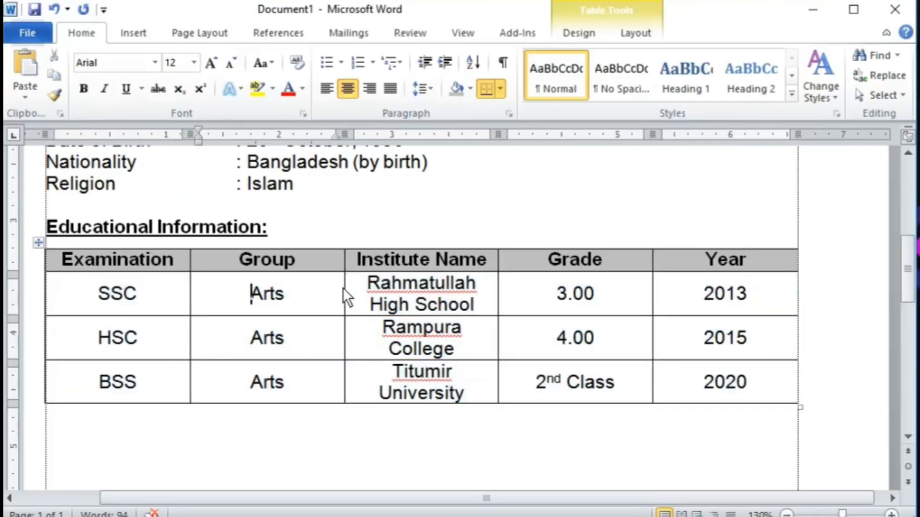
Step: Narrow Group, widen Institute Name and Grade, and left-align the institute names
left_click_drag(344, 288, 306, 287)
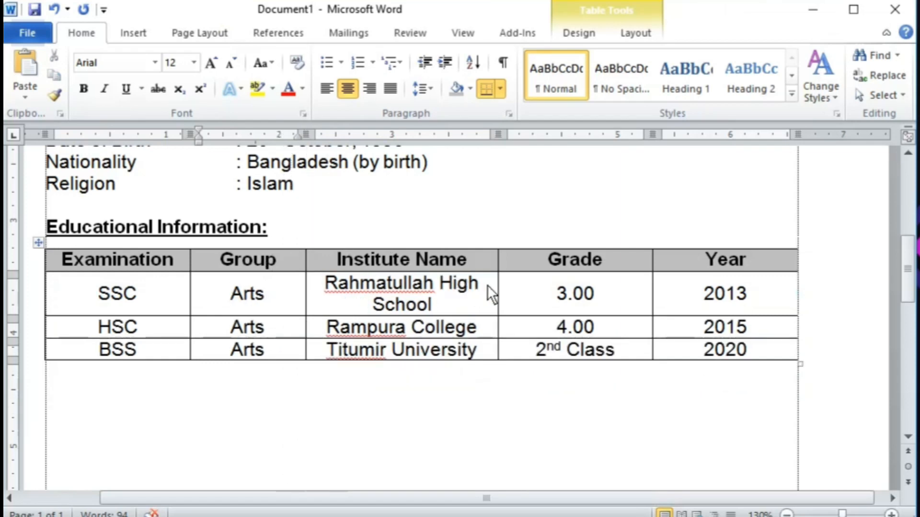
left_click_drag(498, 288, 525, 295)
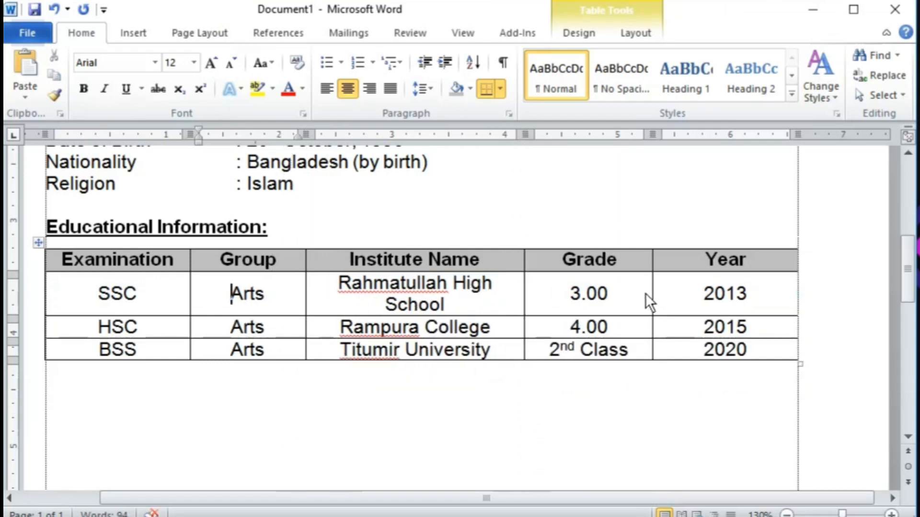
left_click_drag(652, 291, 692, 294)
left_click_drag(522, 294, 560, 301)
left_click_drag(364, 283, 410, 329)
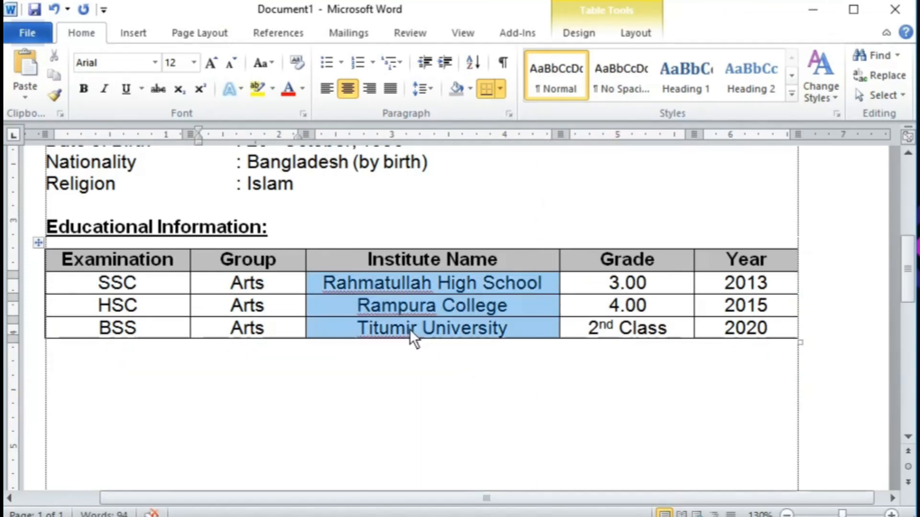
left_click(330, 85)
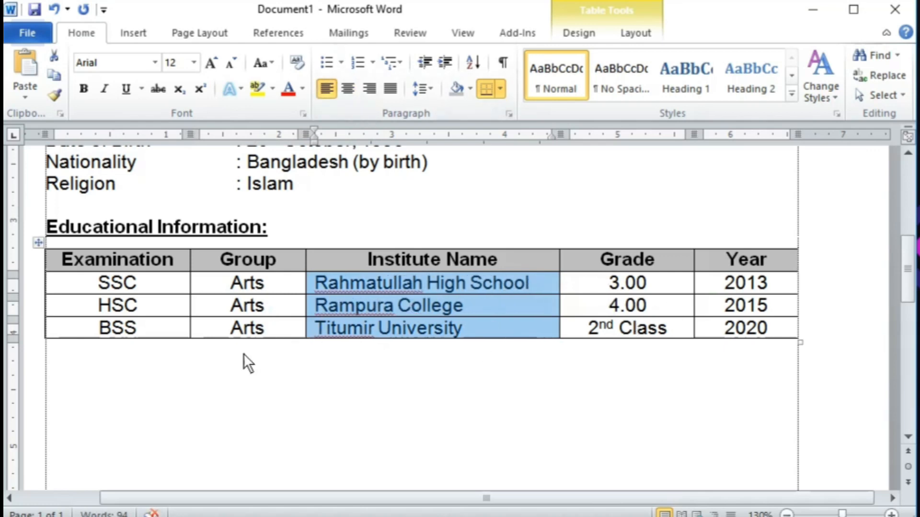
left_click(90, 353)
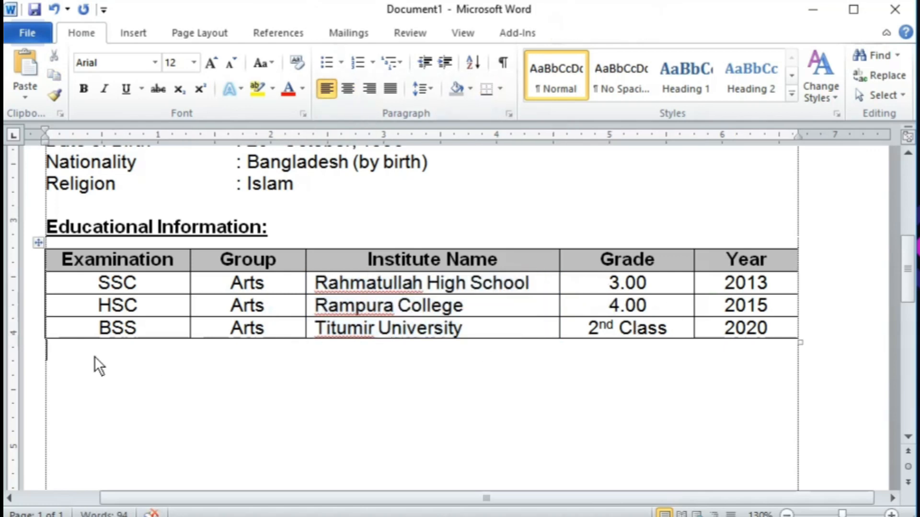
Step: Paste a copy of the Personal Details heading and Name line below the education table
scroll(192, 334, "up", 5)
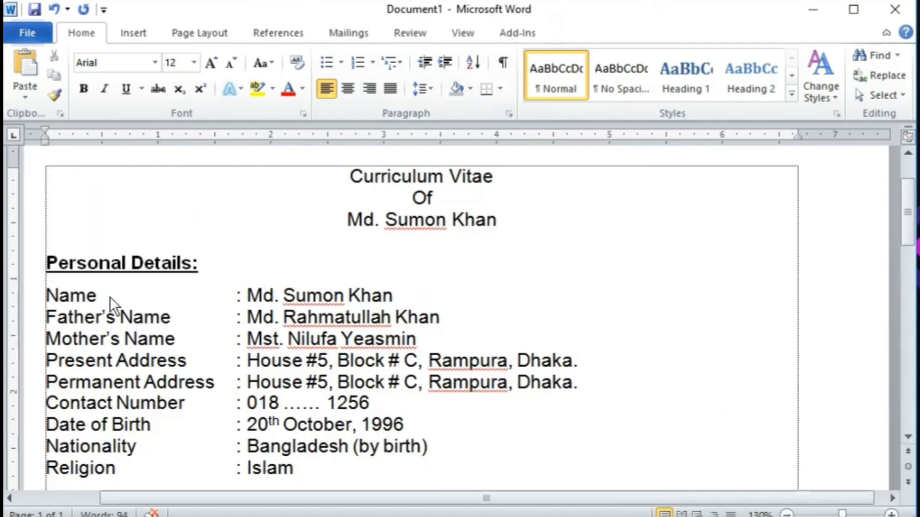
left_click_drag(51, 273, 111, 298)
key("ctrl+c")
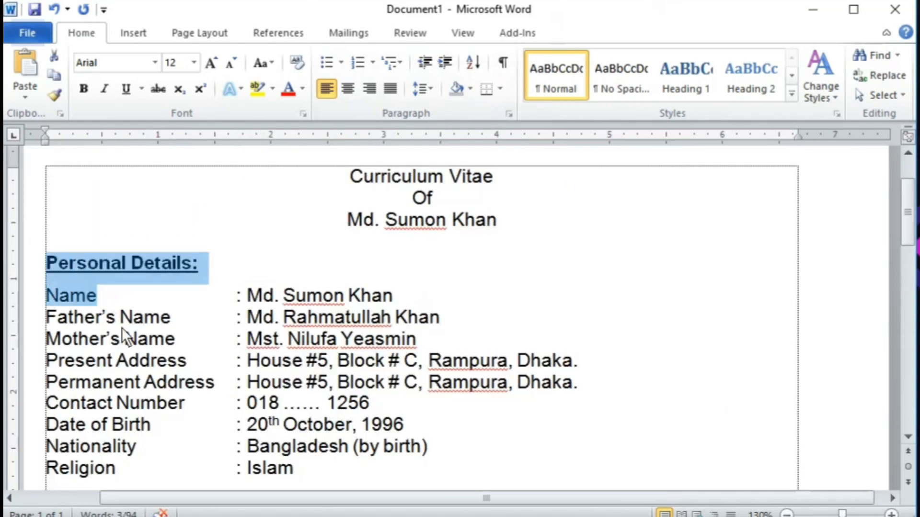
scroll(192, 421, "down", 4)
scroll(192, 421, "down", 3)
left_click(86, 249)
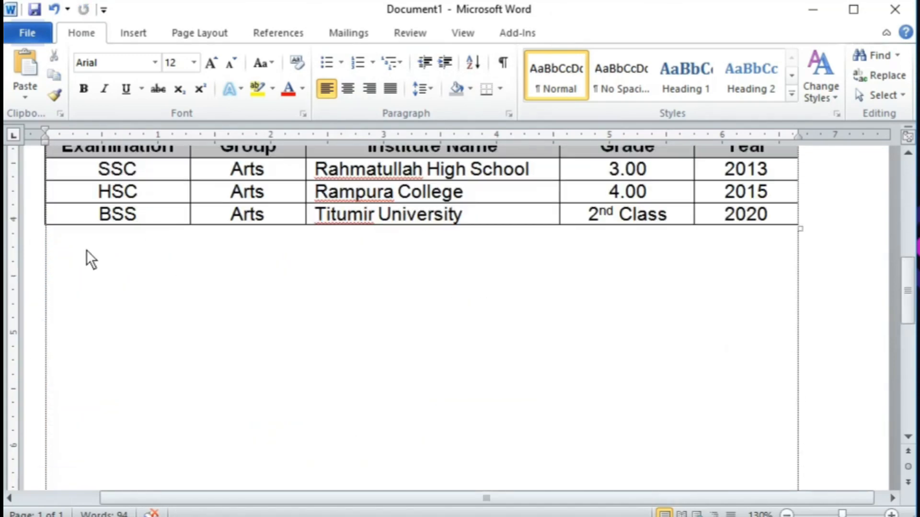
key("ctrl+v")
Step: Retype the pasted heading as 'Job Experience' and replace Name with '1. Fron'
left_click(76, 250)
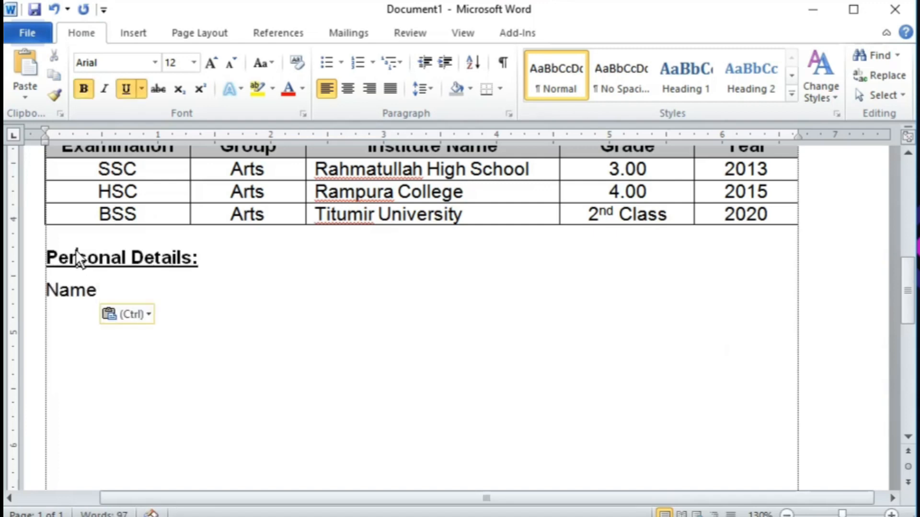
key("Home")
key("shift+End")
type("J")
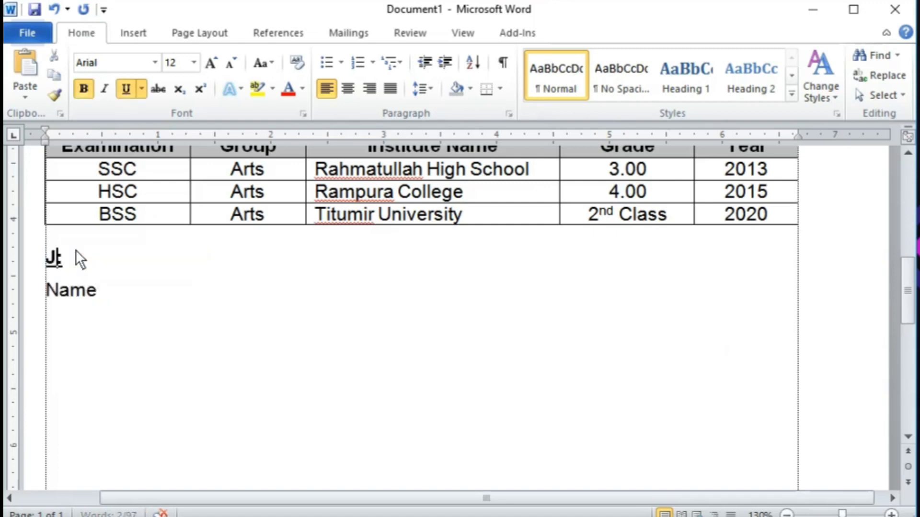
type("ob Ext")
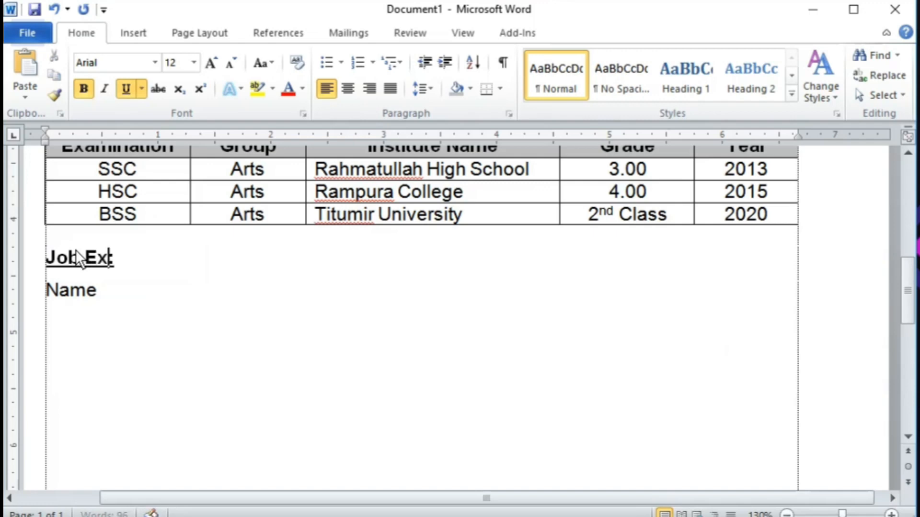
type("perience:")
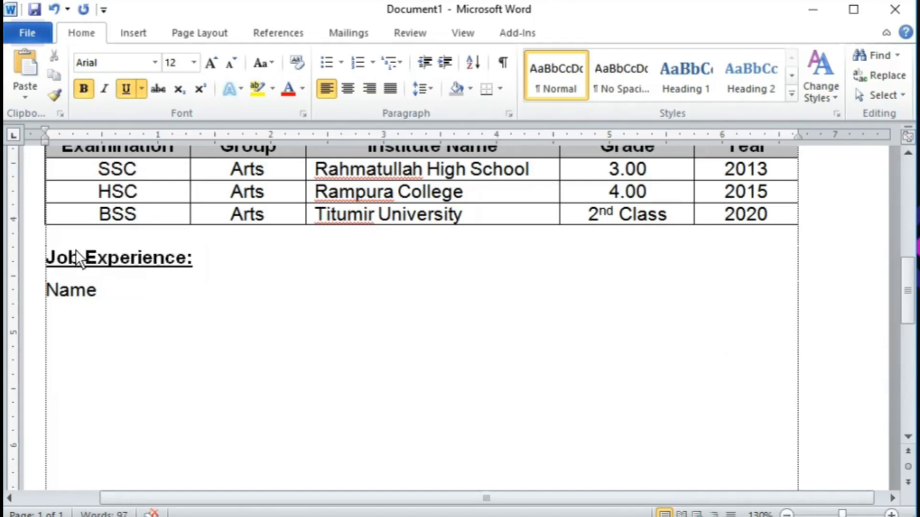
key("Down")
key("shift+Home")
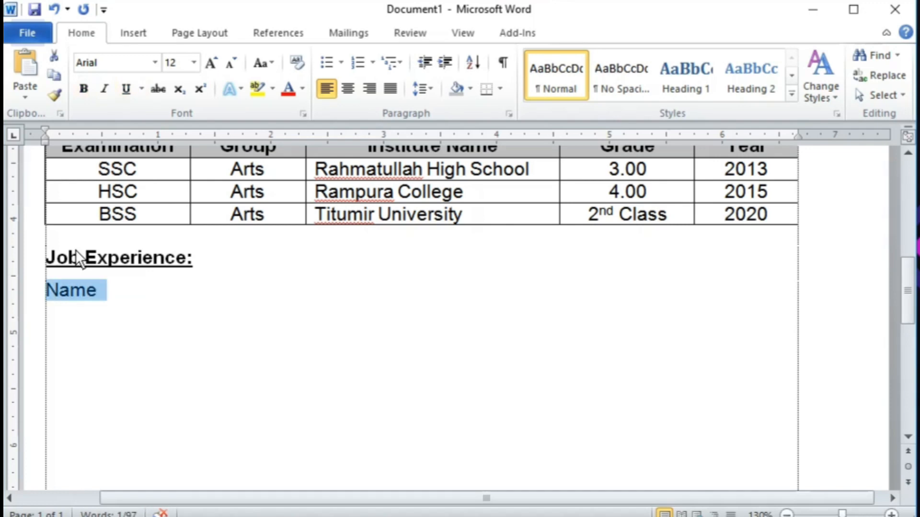
type("1.")
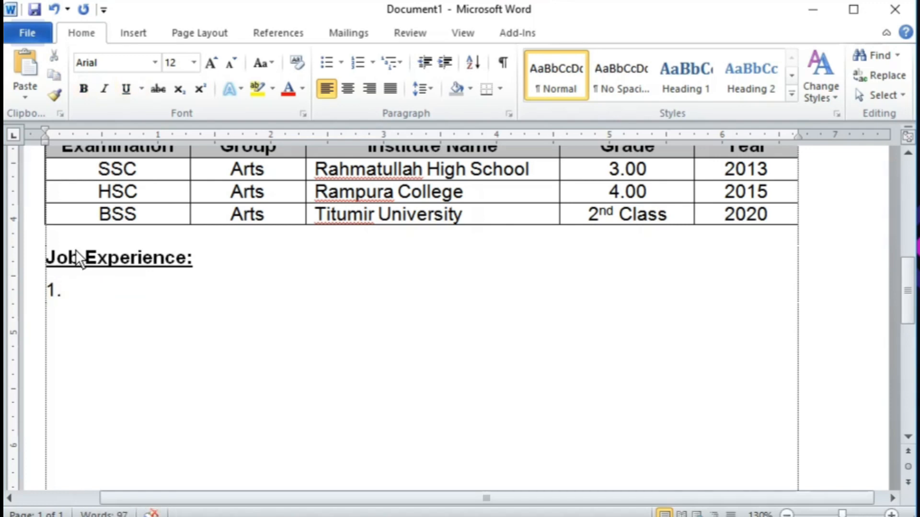
type(" Fron")
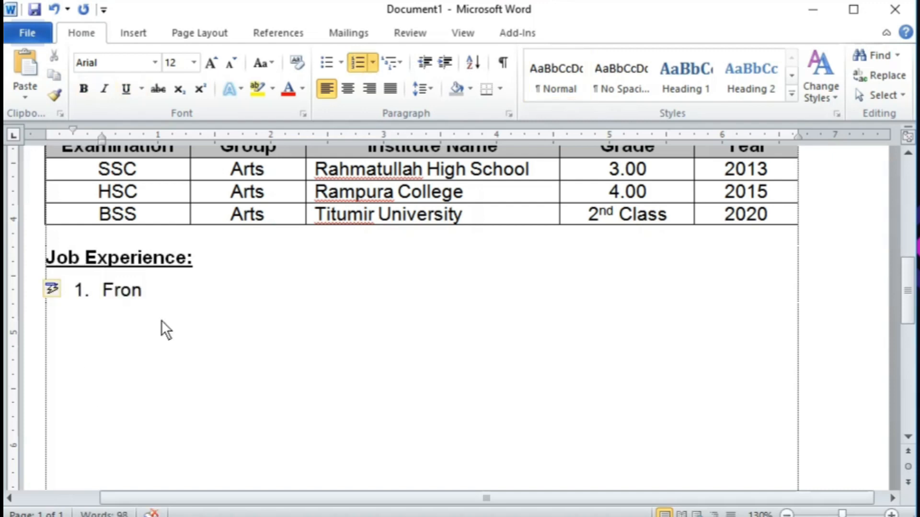
Step: Slide the numbered item's indent markers left so '1.' sits flush with the margin
left_click_drag(102, 139, 73, 142)
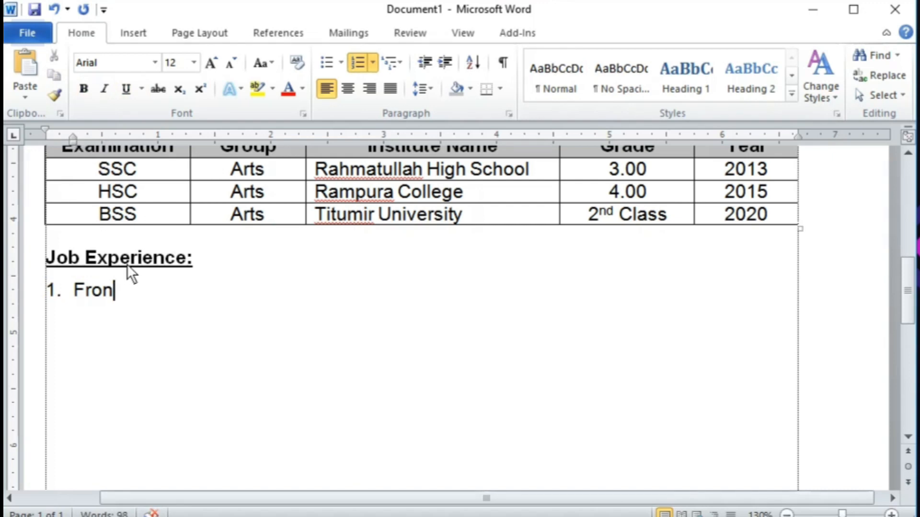
key("ctrl+z")
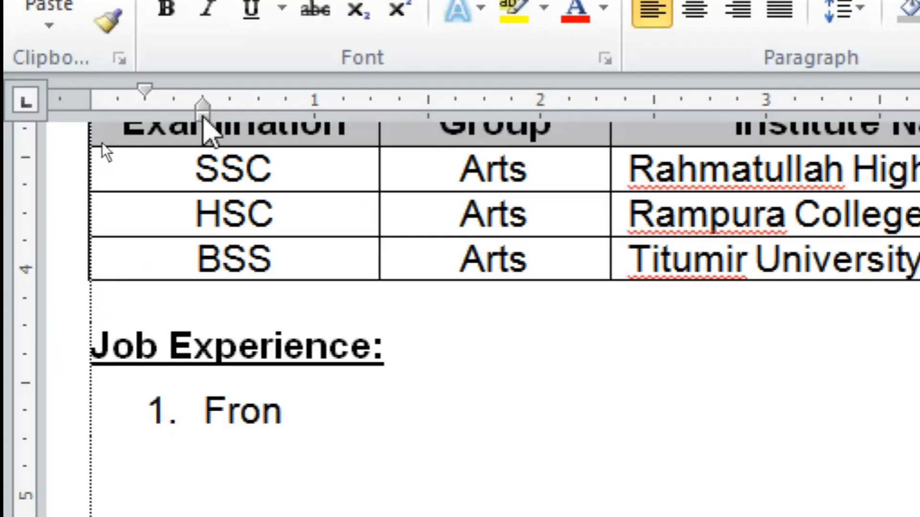
left_click_drag(94, 120, 76, 124)
mouse_move(179, 115)
left_mouse_down()
mouse_move(146, 110)
mouse_move(164, 118)
mouse_move(206, 115)
mouse_move(149, 116)
mouse_move(208, 113)
mouse_move(132, 120)
mouse_move(148, 125)
left_mouse_up()
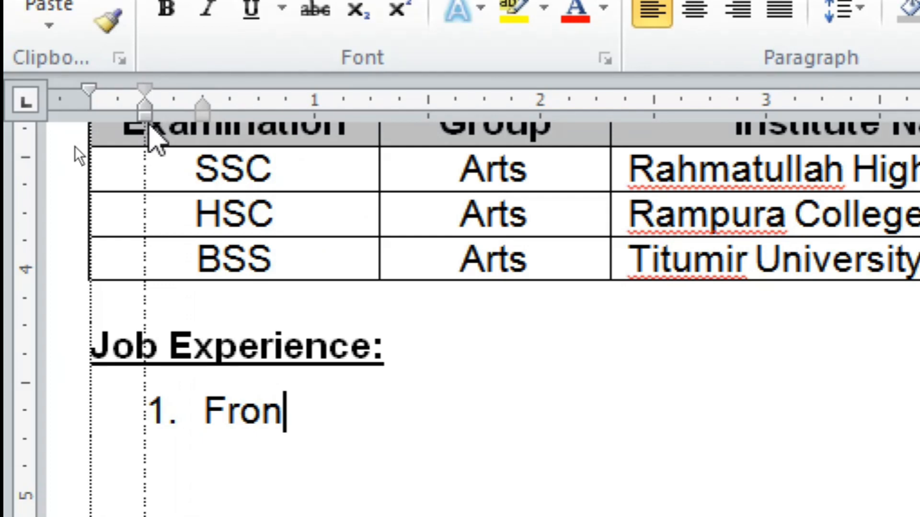
left_click_drag(149, 124, 146, 122)
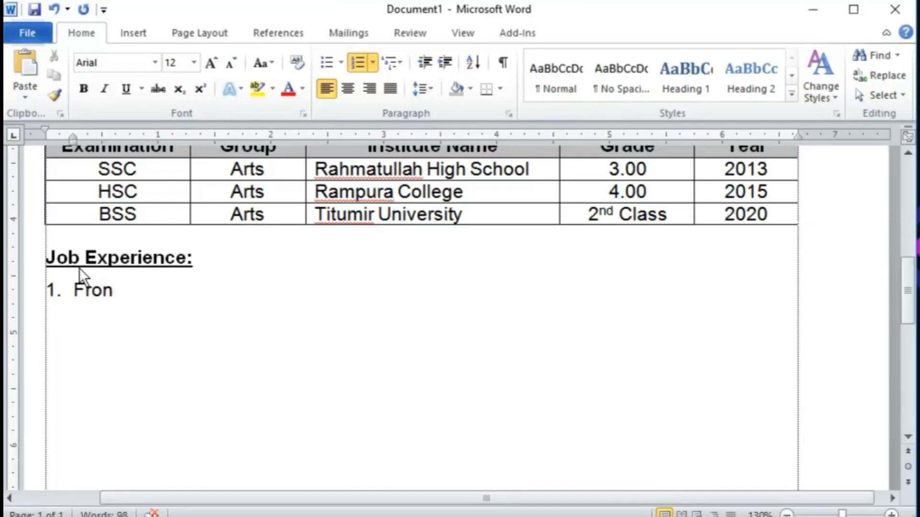
Step: Complete 'Front Desk Officer' and add 'Chowdhury Group of Company, Rampura, Dhaka.' and 'From 2022 to till now.' below
type("t Desk ")
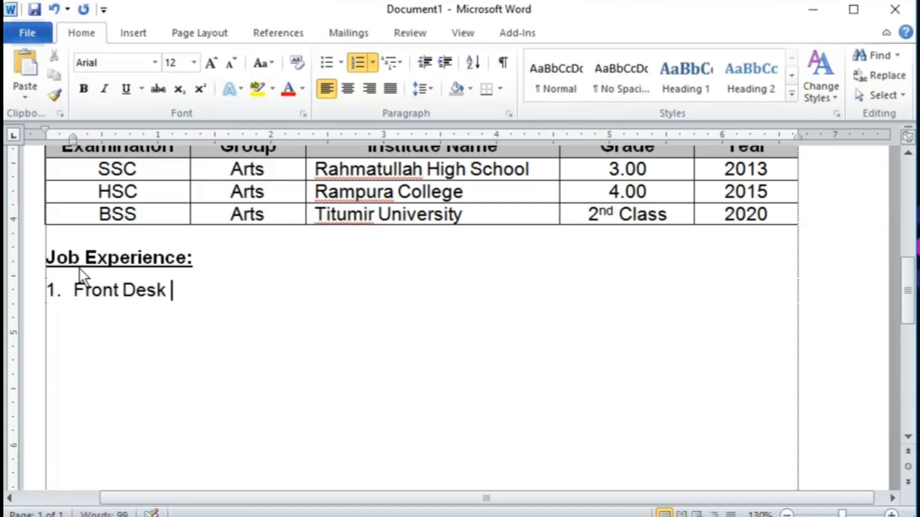
type("Officer")
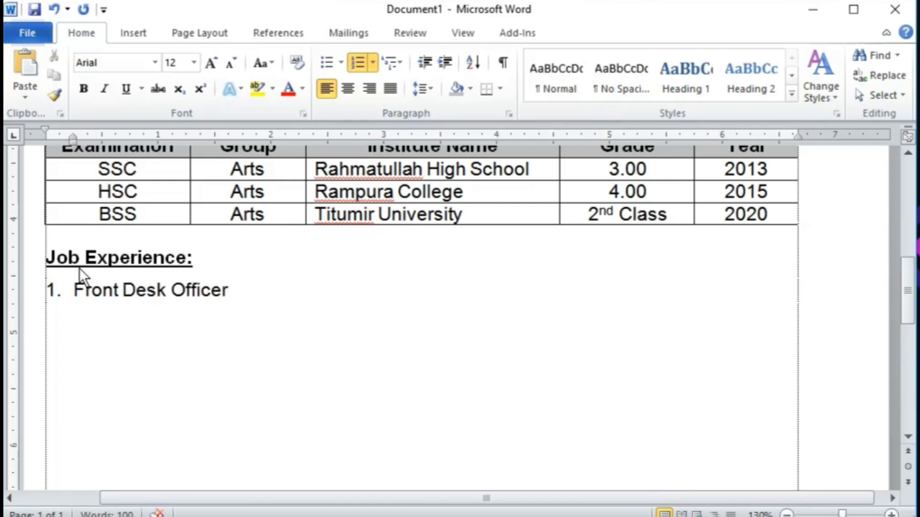
key("Return")
key("Up")
key("End")
key("Return")
key("BackSpace")
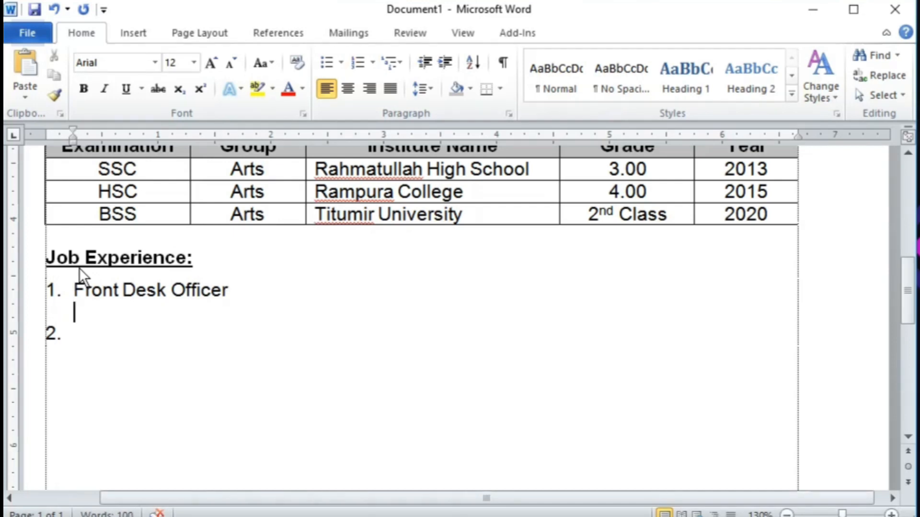
type("Chow")
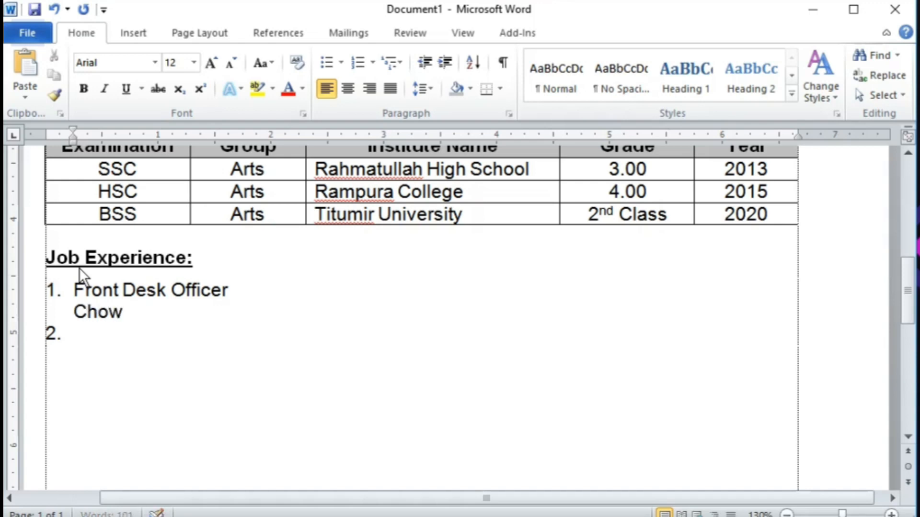
type("dhury Grou")
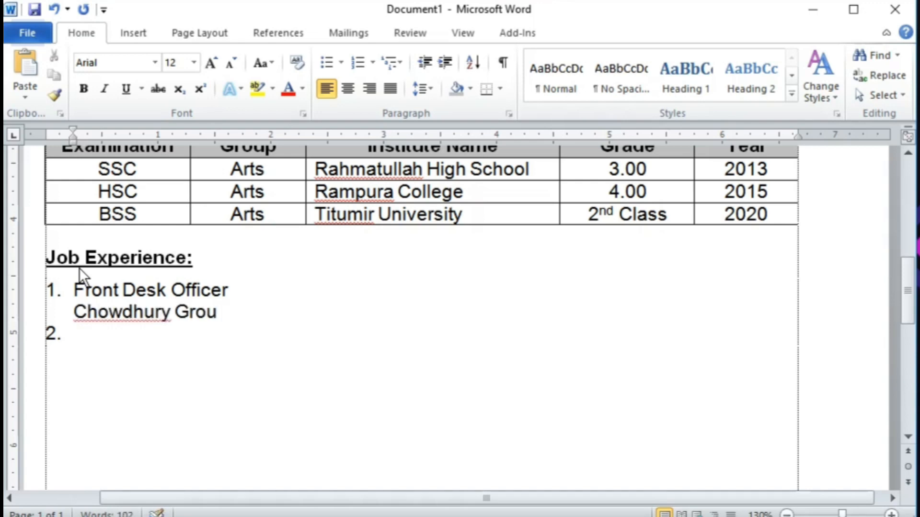
type("p of Co")
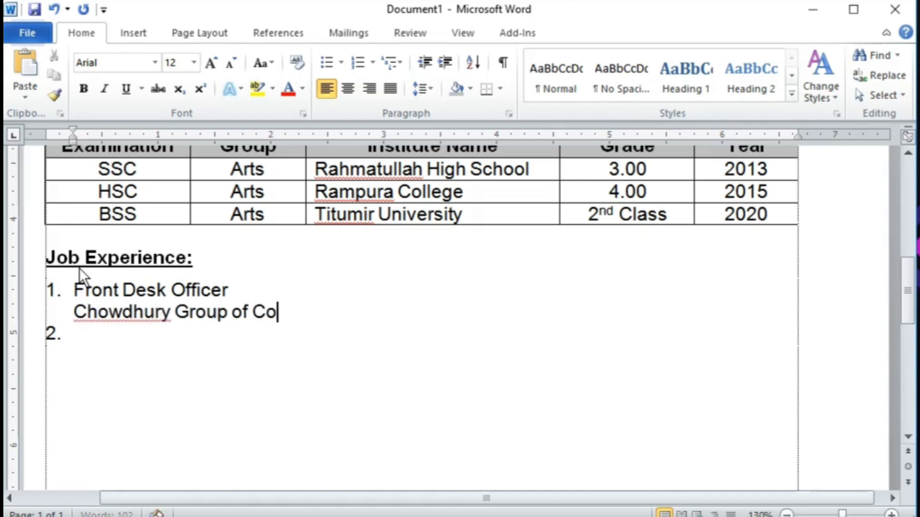
type("mpany,")
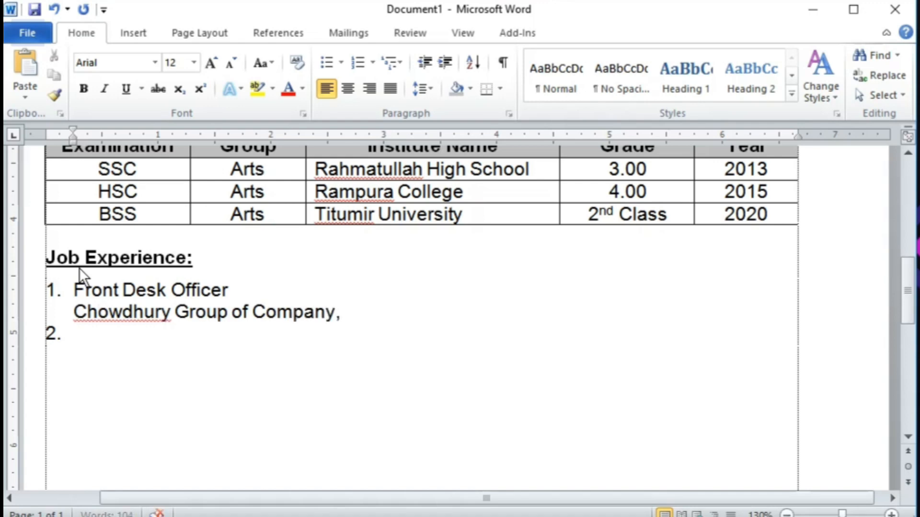
type(" Rampura, Dhaka.")
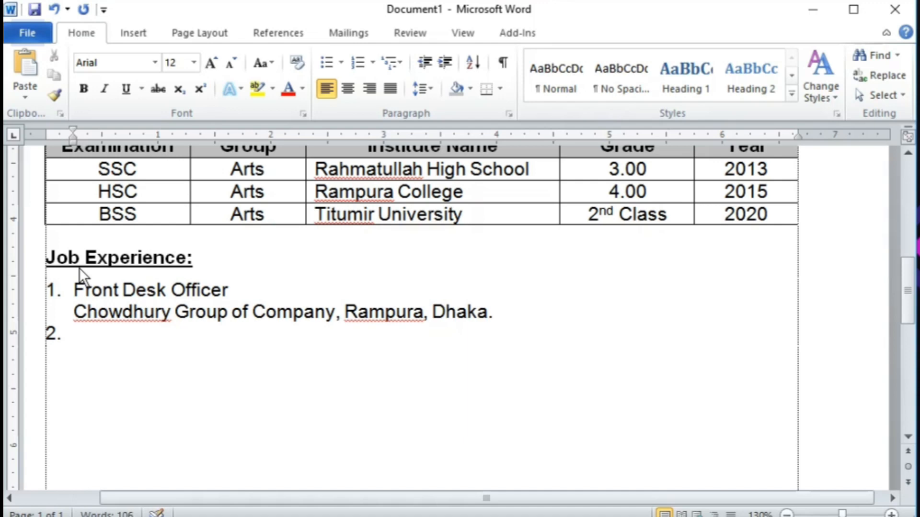
key("shift+Return")
type("From")
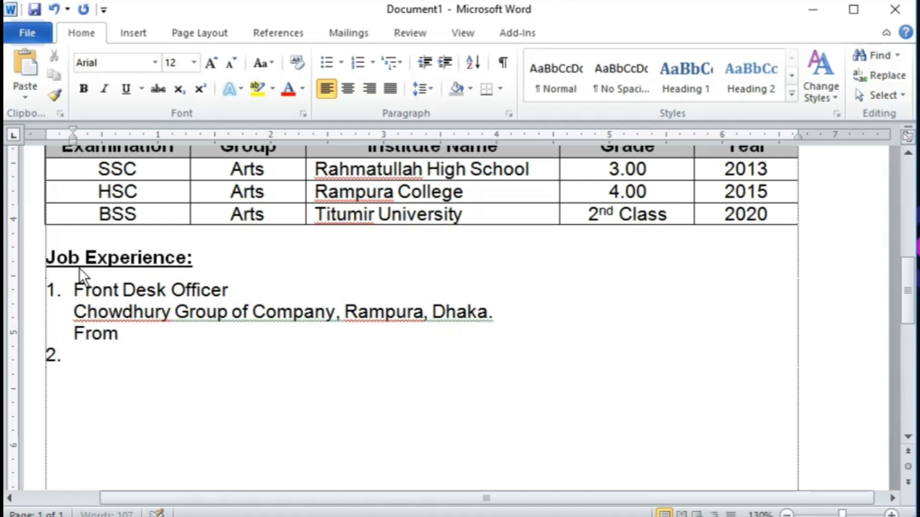
type(" 2022 to ti")
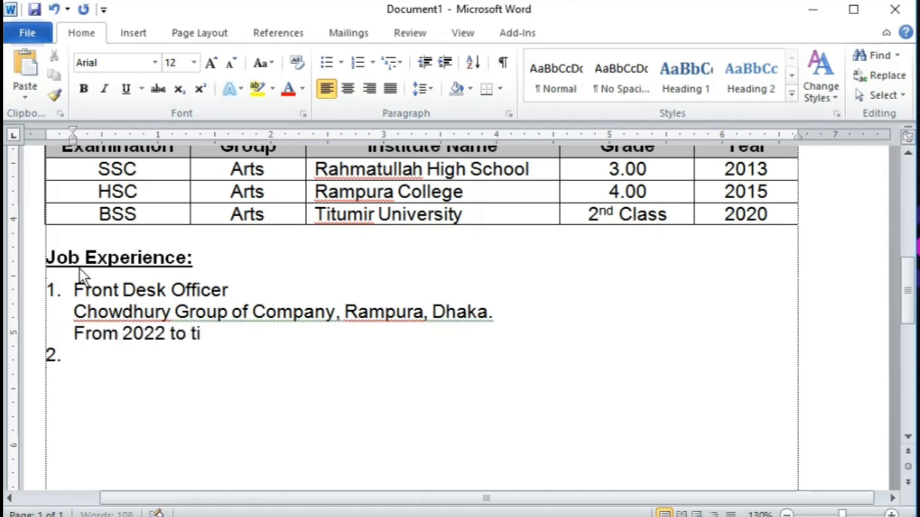
type("ll now.")
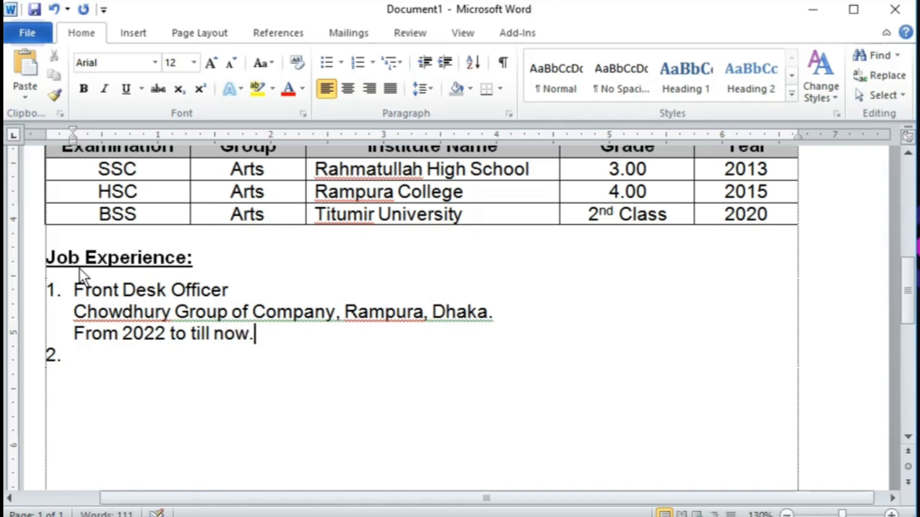
Step: Bold the Front Desk Officer title and add a blank line above item 2
key("Up")
key("Up")
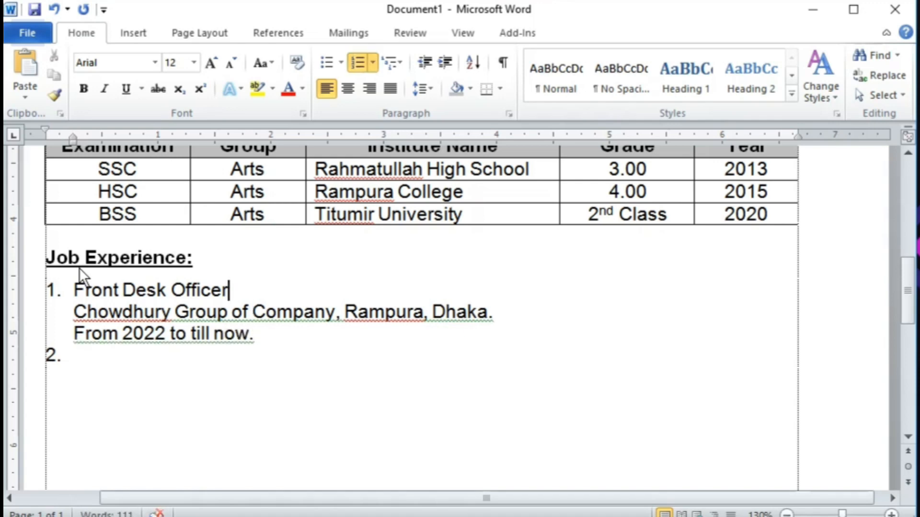
key("shift+Home")
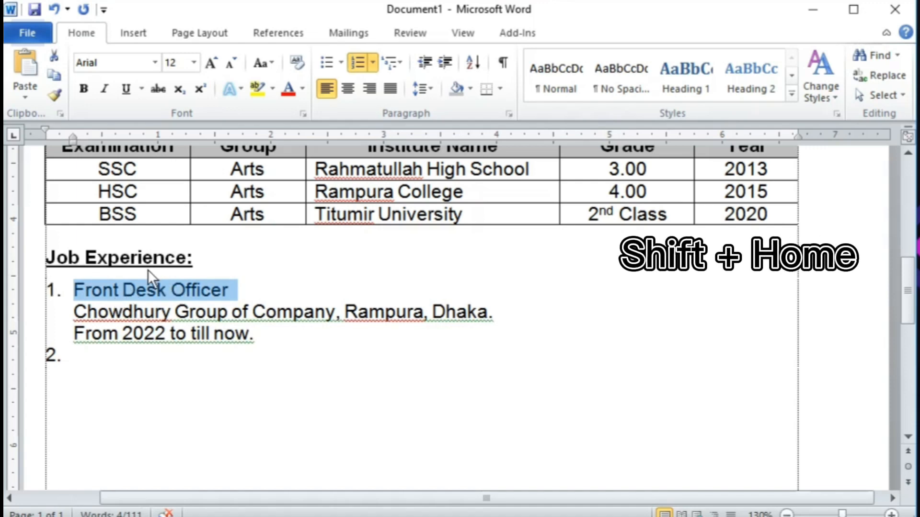
left_click(83, 89)
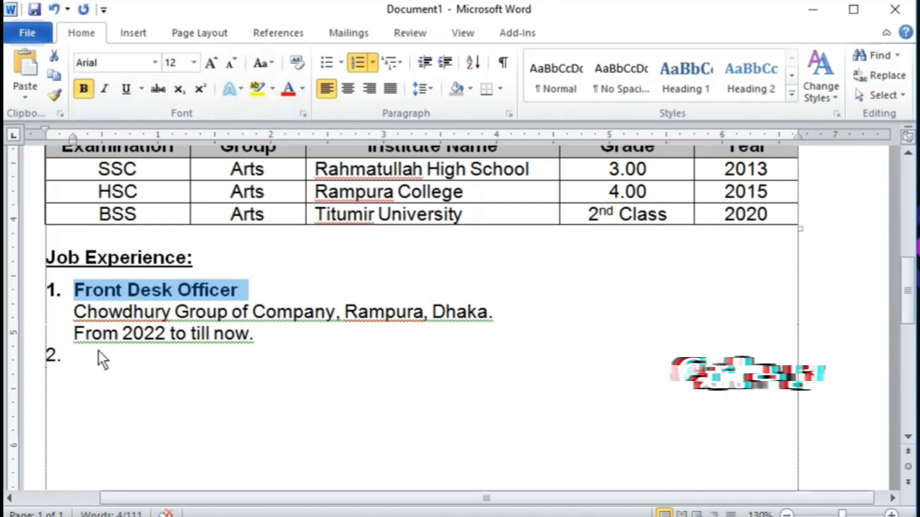
left_click(74, 357)
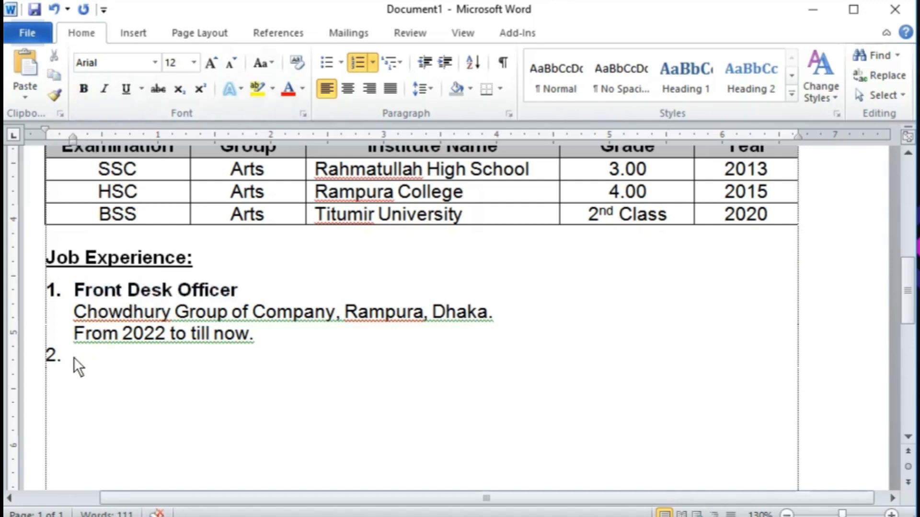
key("Left")
key("Return")
key("Down")
Step: Type 'Junior Executive', then 'Helping Hand Foundation, Mogbazar, Dhaka.' and 'From 2016 to 2022.' on unnumbered lines
type("Junior")
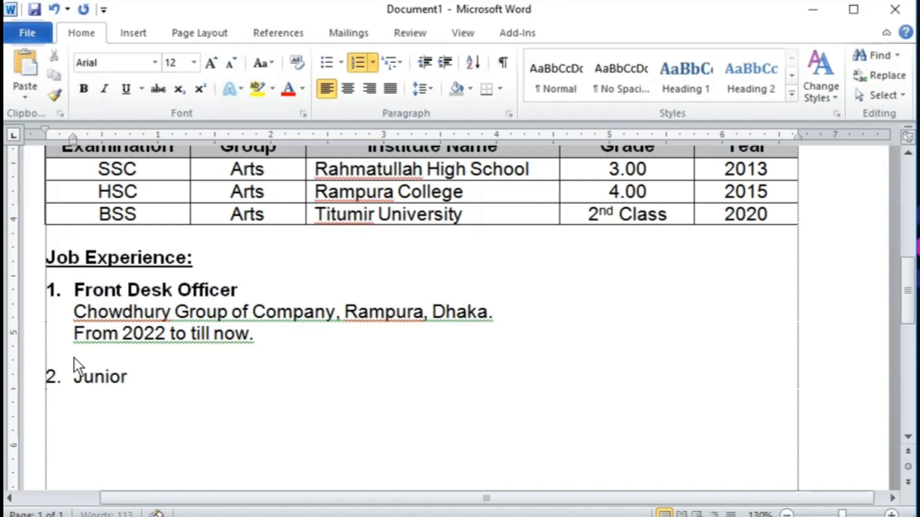
type(" Executive")
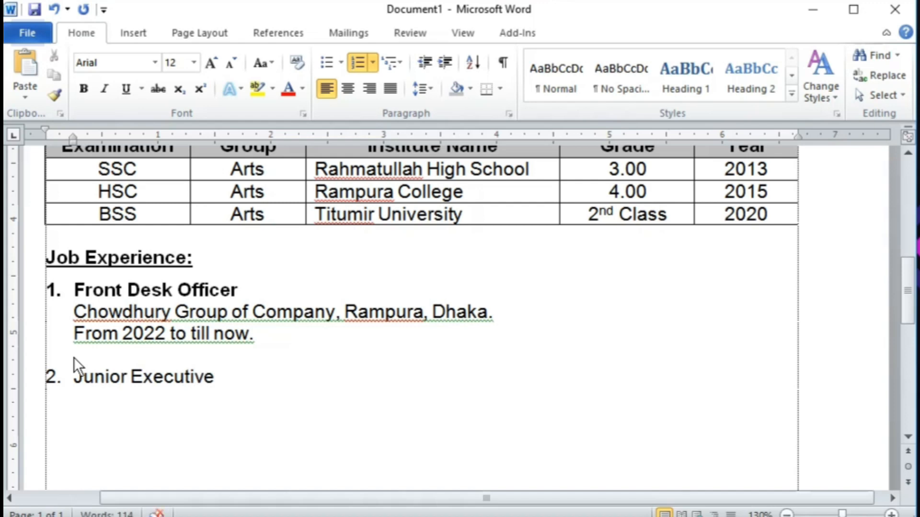
key("Return")
key("BackSpace")
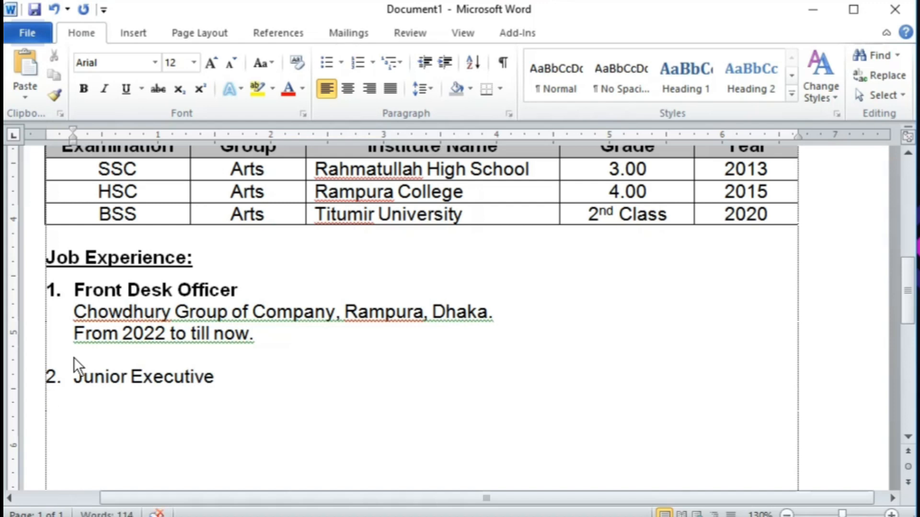
type("Helpi")
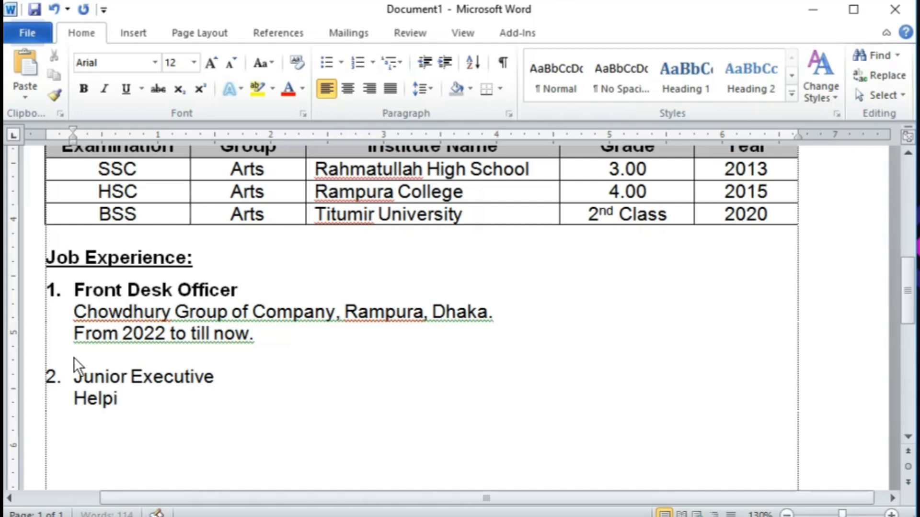
type("ng Hand F")
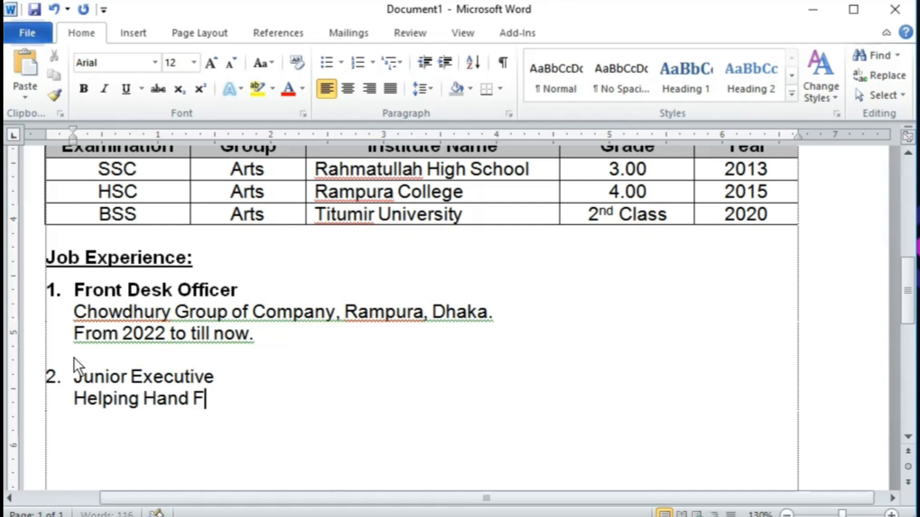
type("oundation")
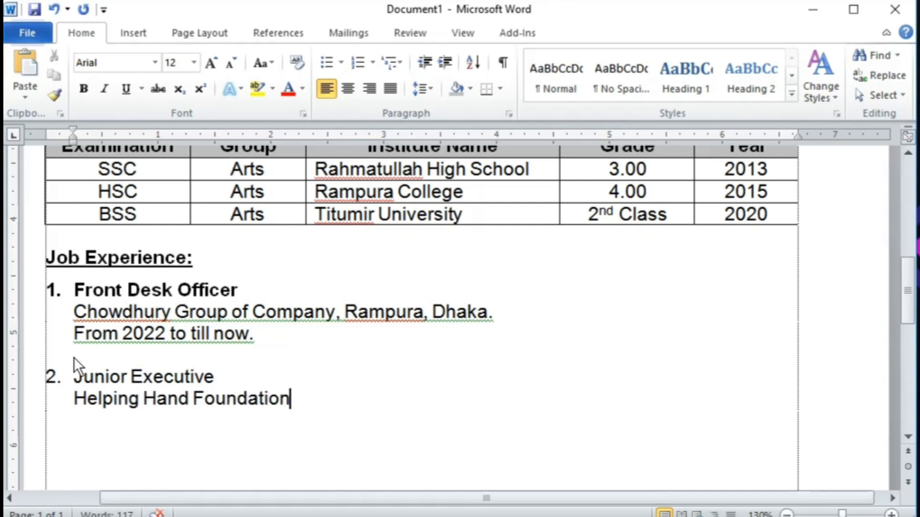
type(", Mogbaza")
type("r, Dhaka.")
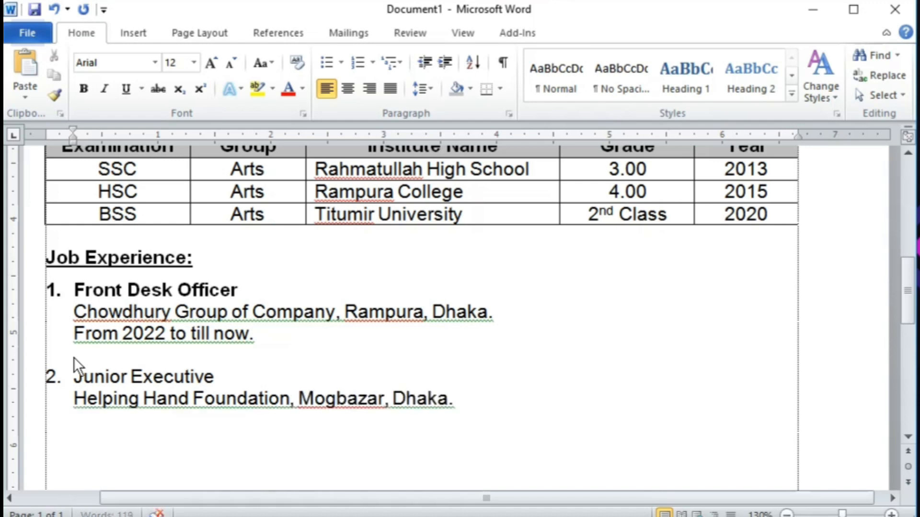
key("Return")
type("From 2016")
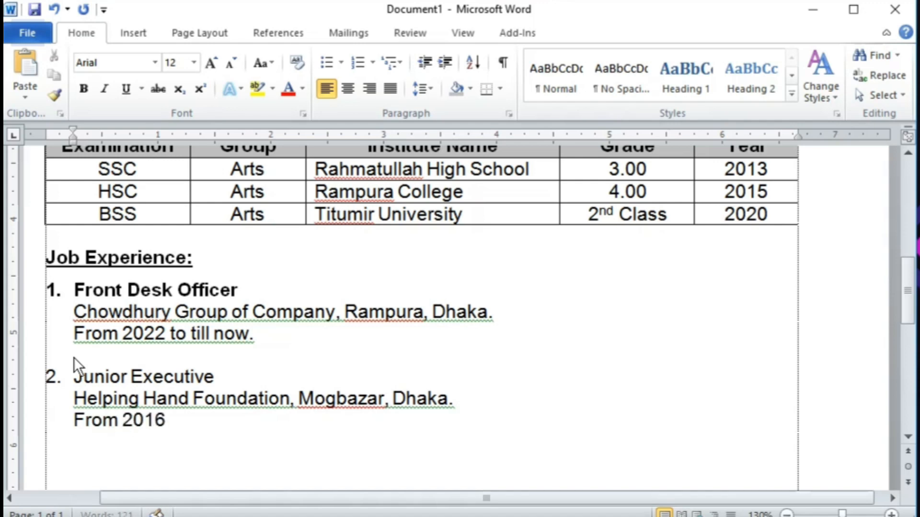
type(" to 2022.")
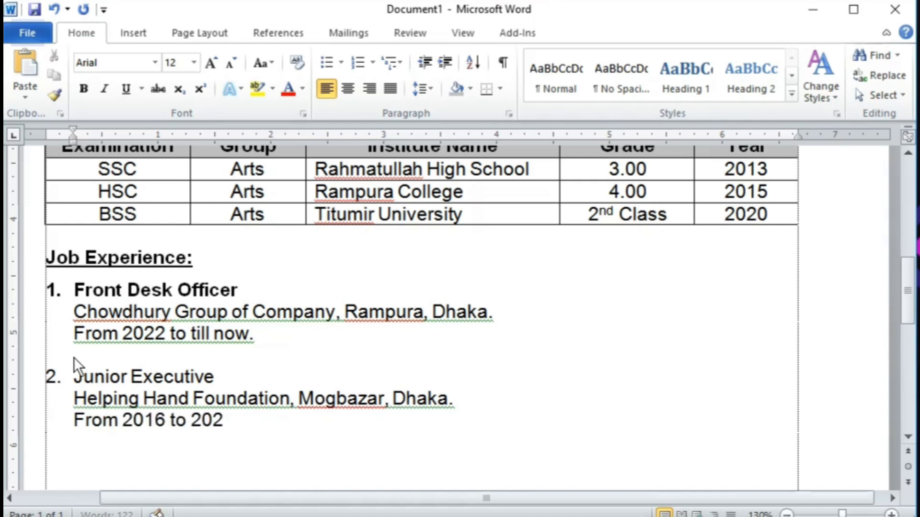
Step: Bold the Junior Executive title and start a new line below the entry
key("Up")
key("Up")
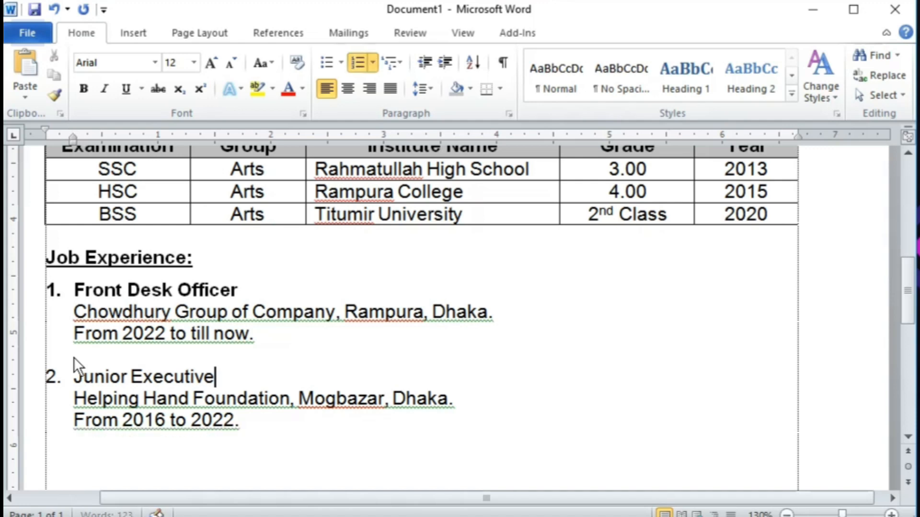
key("shift+Home")
key("ctrl+b")
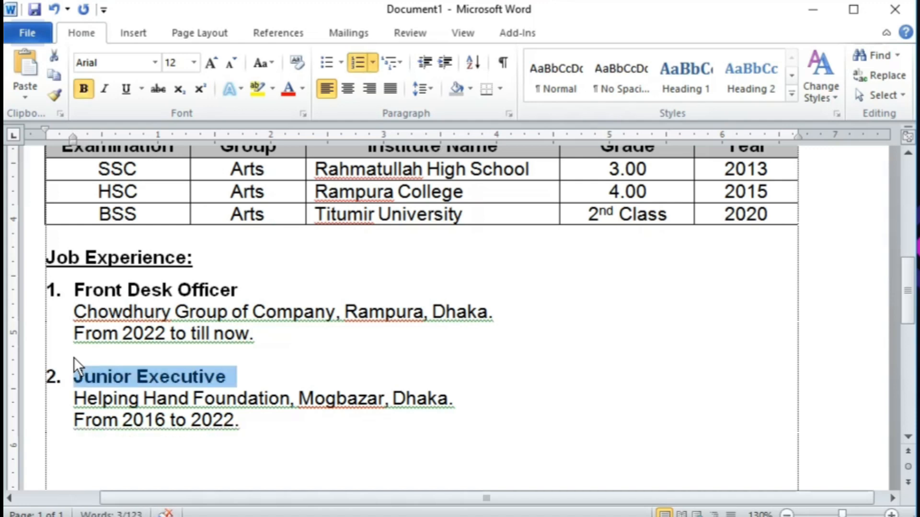
key("ctrl+End")
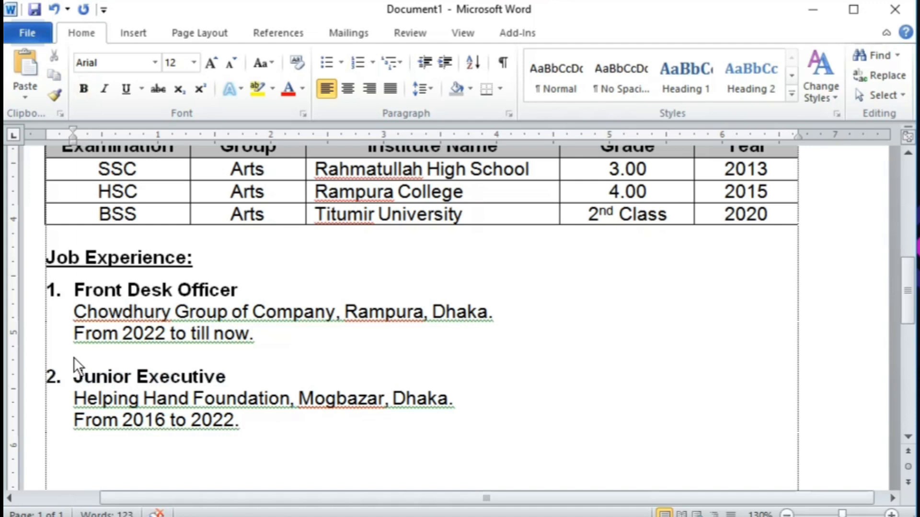
key("Return")
Step: Drag the hanging indent marker so the empty line below the second job starts at the margin
scroll(146, 414, "down", 2)
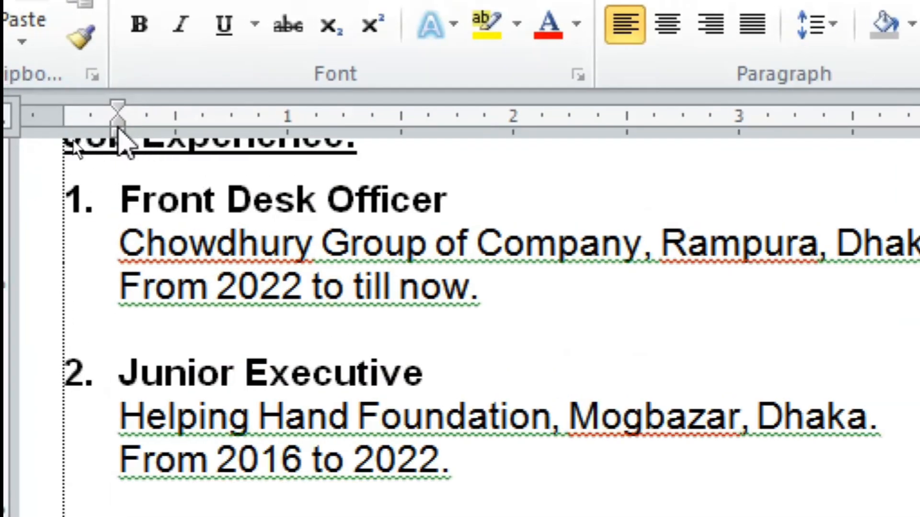
mouse_move(120, 129)
left_mouse_down()
mouse_move(77, 124)
mouse_move(98, 123)
mouse_move(91, 118)
left_mouse_up()
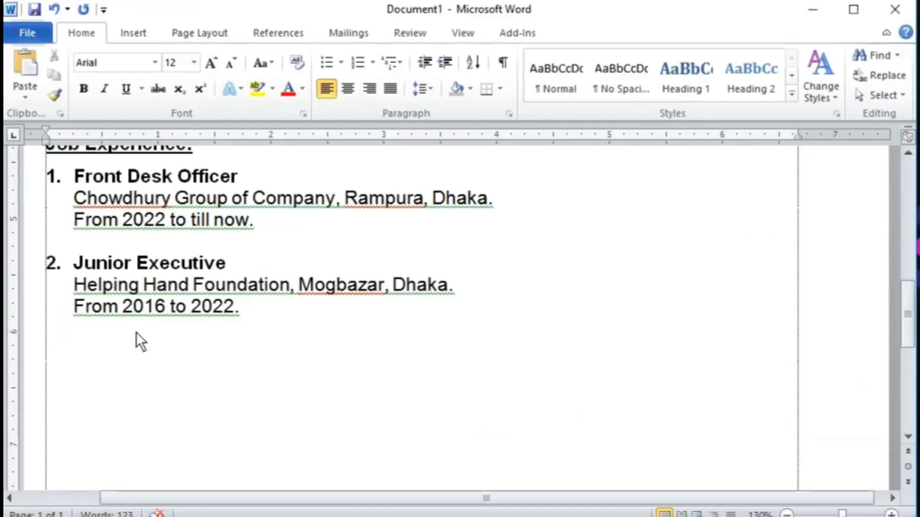
scroll(136, 332, "up", 5)
scroll(145, 333, "up", 5)
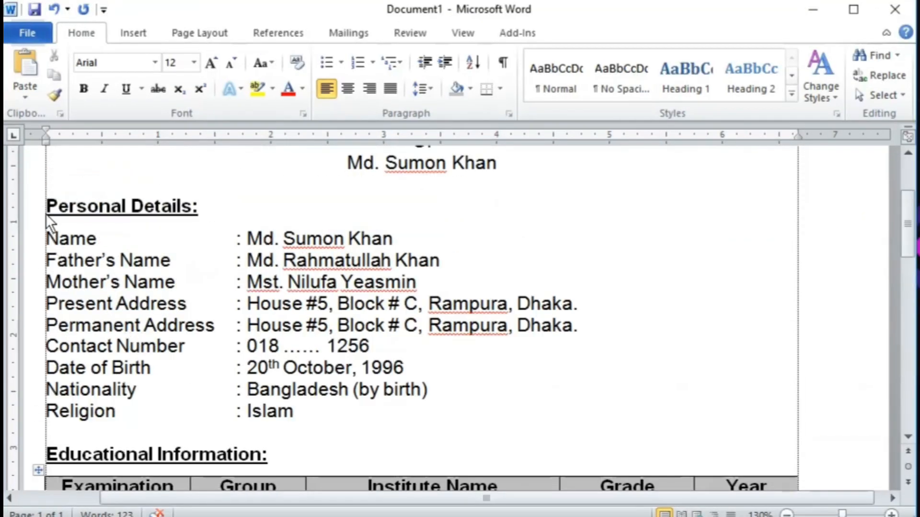
Step: Paste the copied heading below the job entries and rename it 'Other Skills'
left_click_drag(62, 227, 65, 241)
key("ctrl+c")
scroll(68, 309, "down", 9)
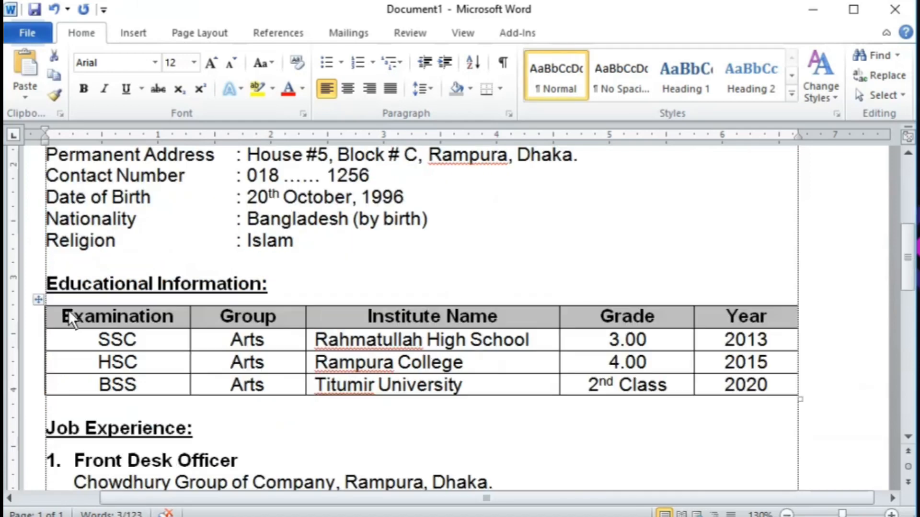
scroll(85, 347, "down", 3)
left_click(64, 293)
key("ctrl+v")
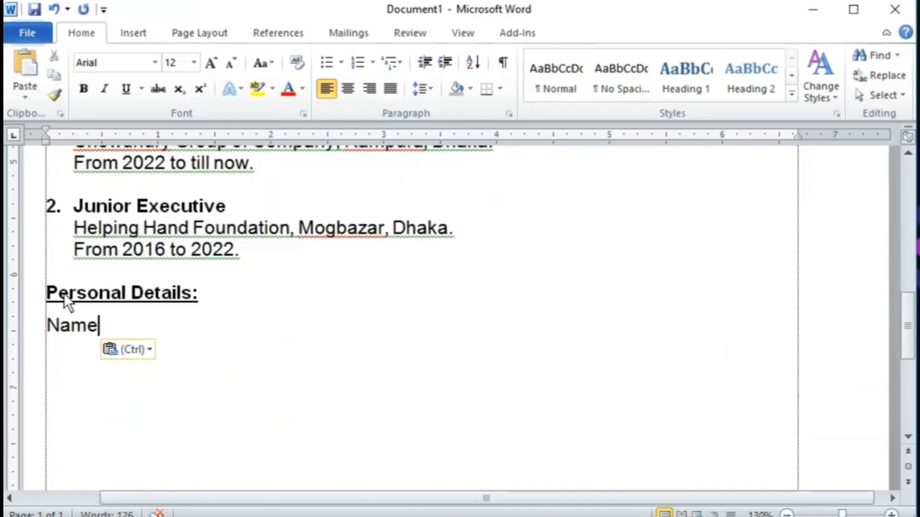
left_click(64, 294)
triple_click(64, 292)
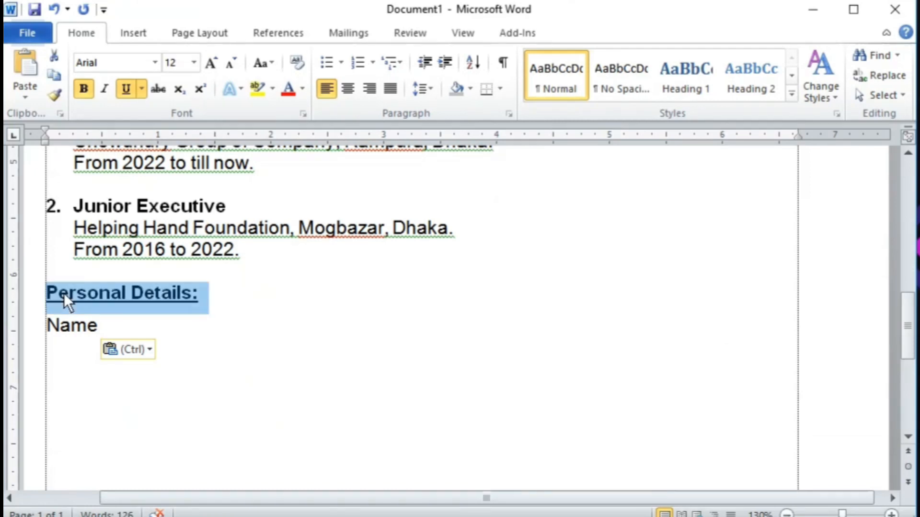
key("shift+Left")
key("shift+Left")
type("Other Sk")
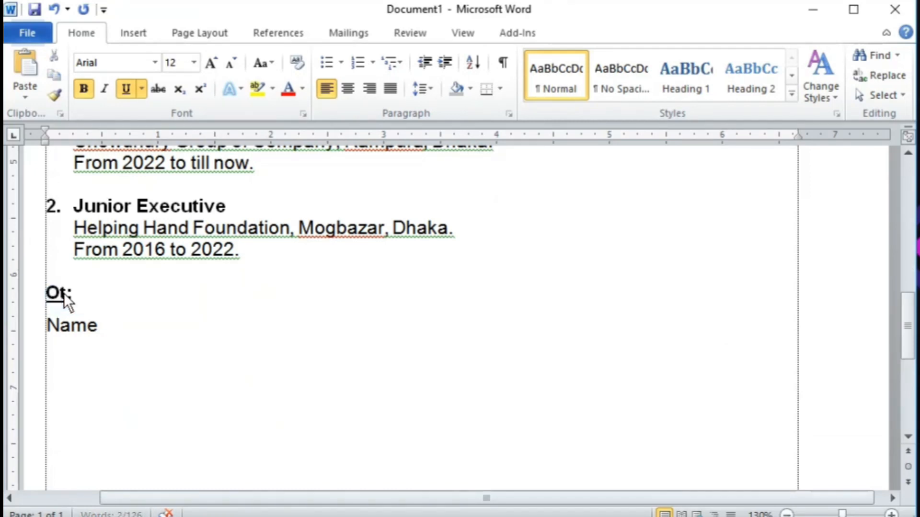
type("ills")
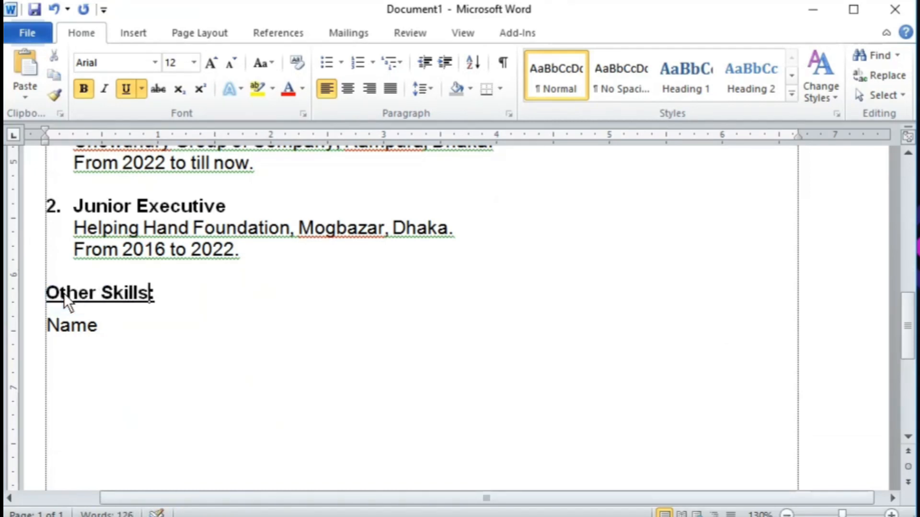
key("Down")
key("shift+Home")
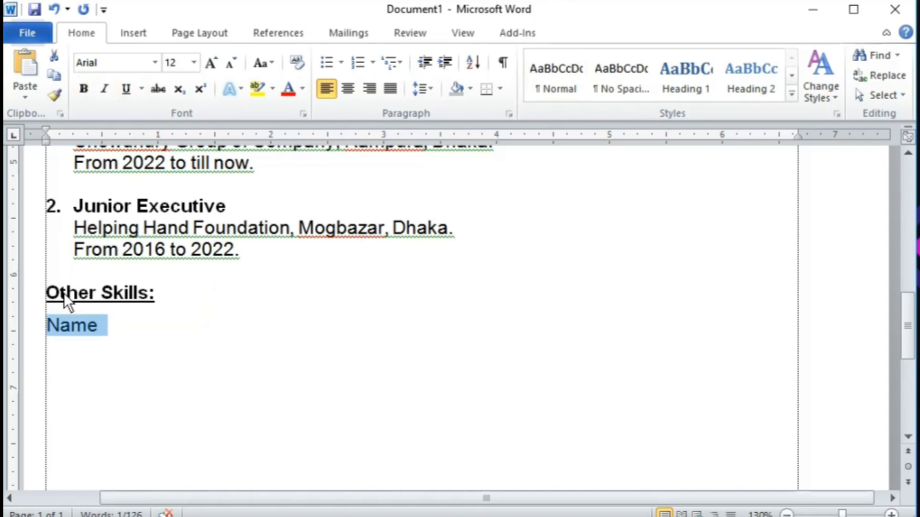
Step: Add skills 'MS Office (MS Word, Excel & Power point).' and 'Customer relation buildup.'
type("1. M")
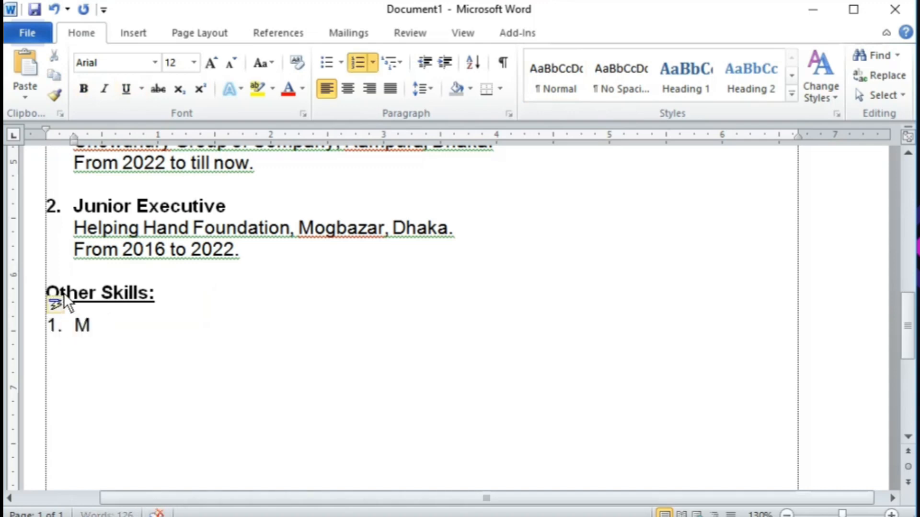
type("S Offic")
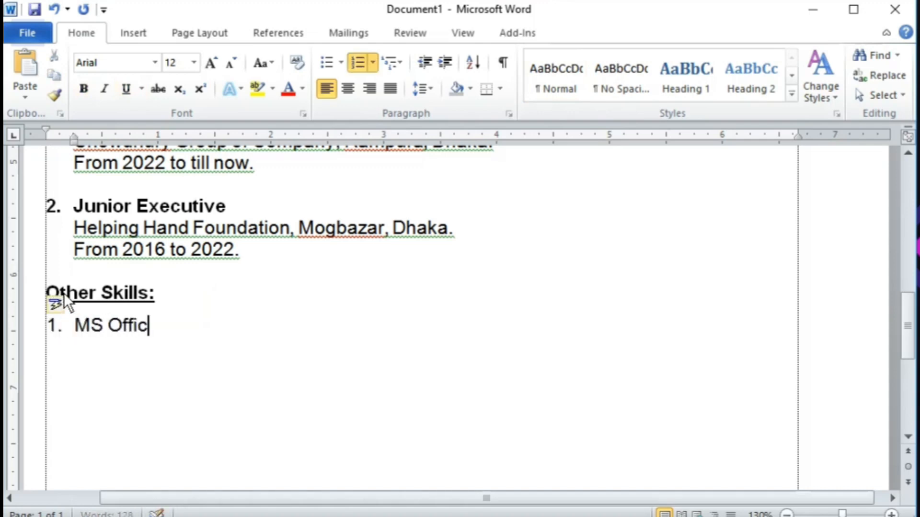
type("e (MS")
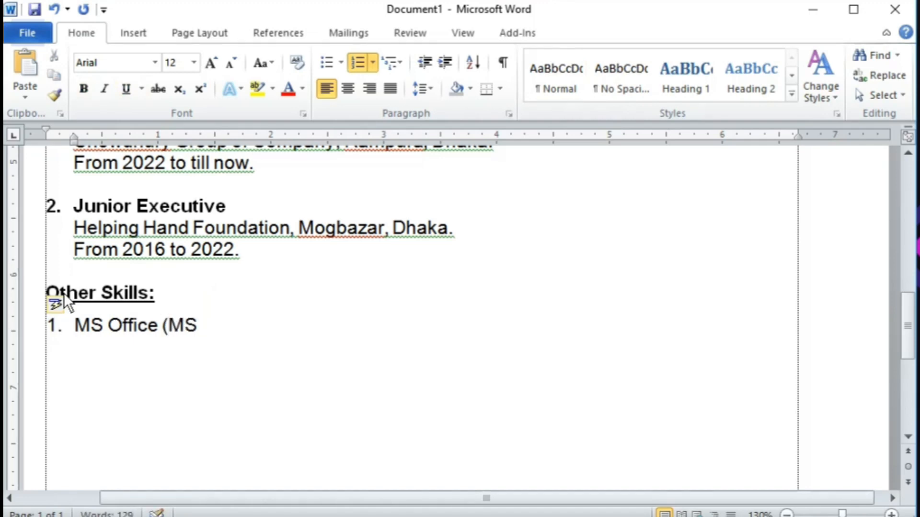
type(" Word, Exce")
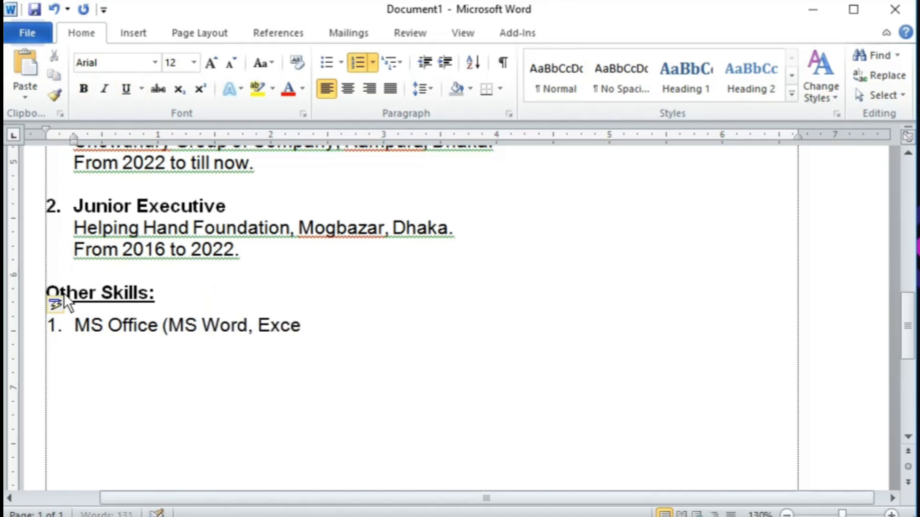
type("l & Power ")
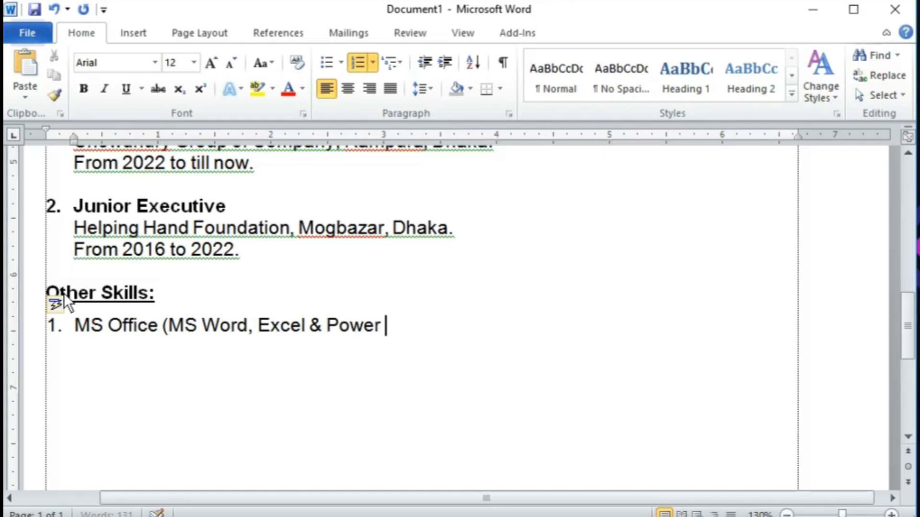
type("point).")
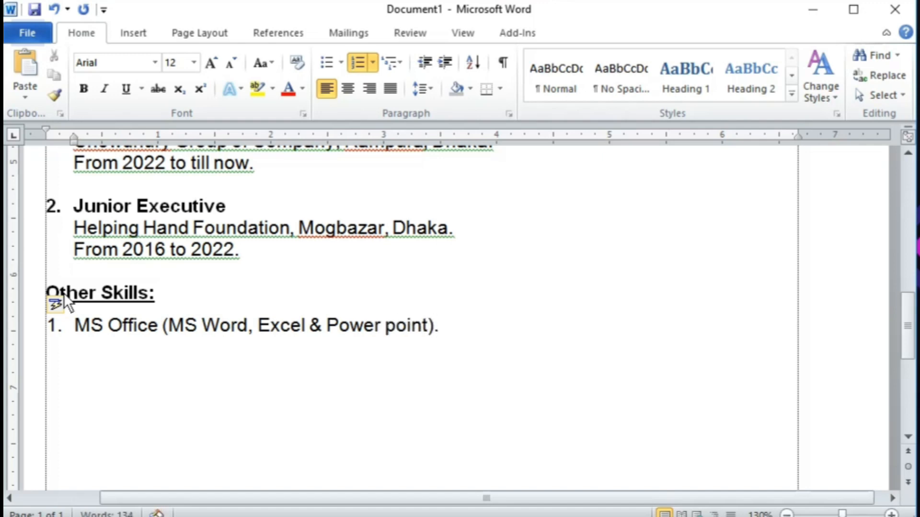
key("Return")
type("Customer Re")
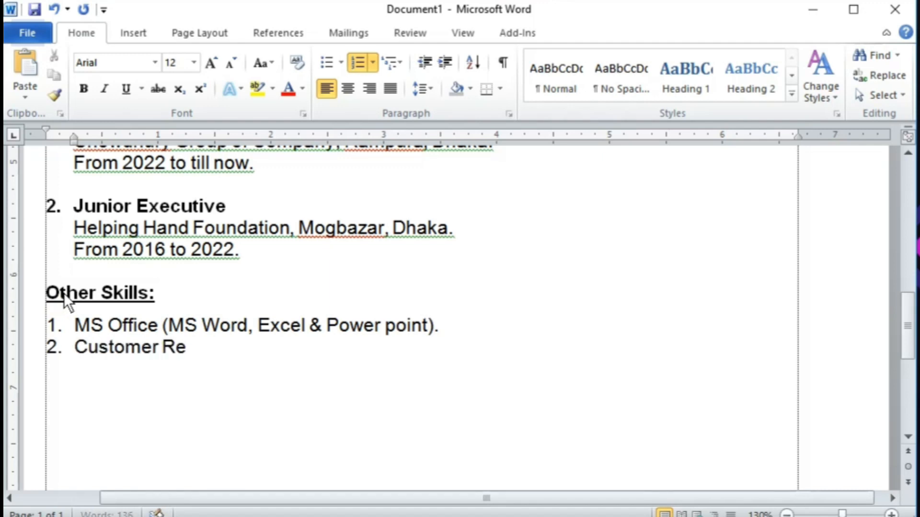
key("BackSpace")
type("re")
key("BackSpace")
key("BackSpace")
key("BackSpace")
type("relation bu")
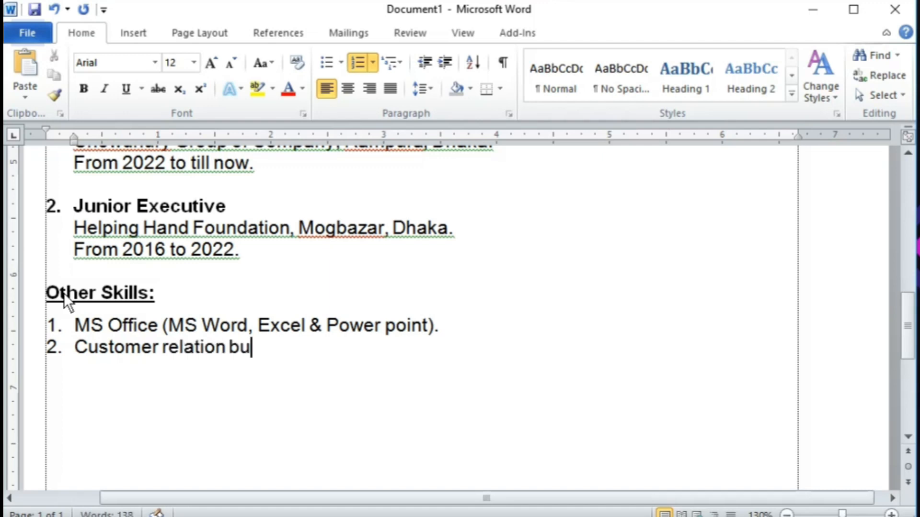
type("ildup.")
Step: Add 'Quick Learner.', 'Able to work in under pressure.', 'Very good team member.', then end the list
key("Return")
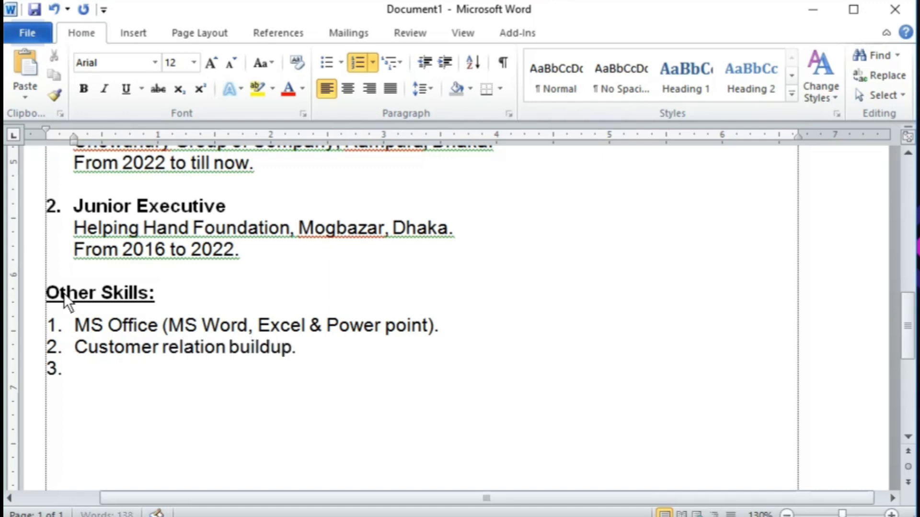
type("Quick Lea")
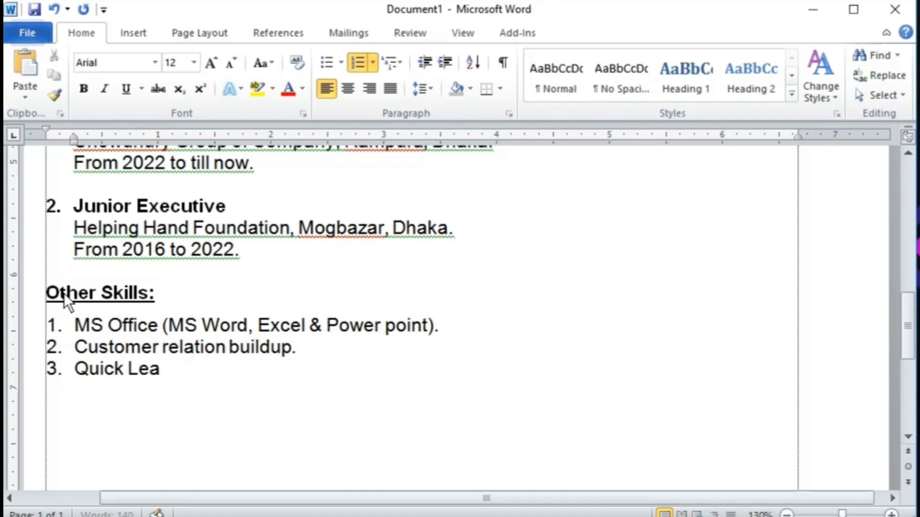
type("rner.")
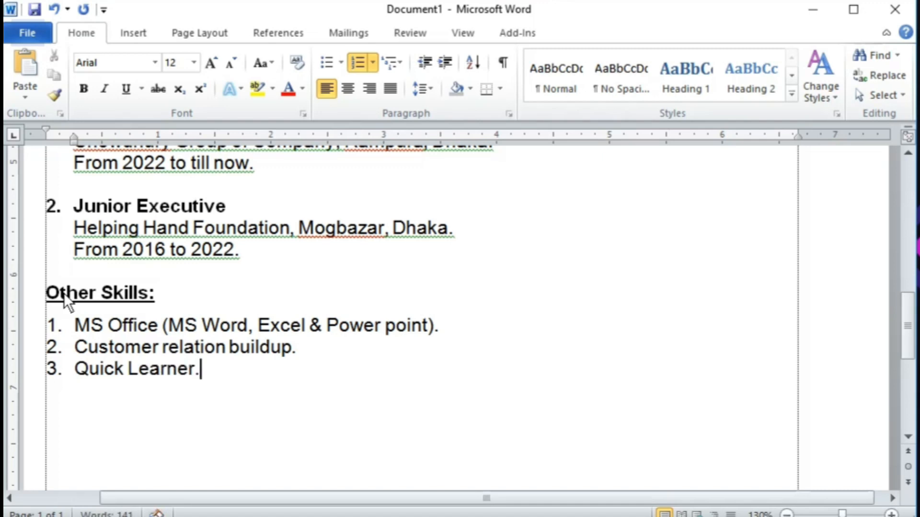
key("Return")
type("Able to")
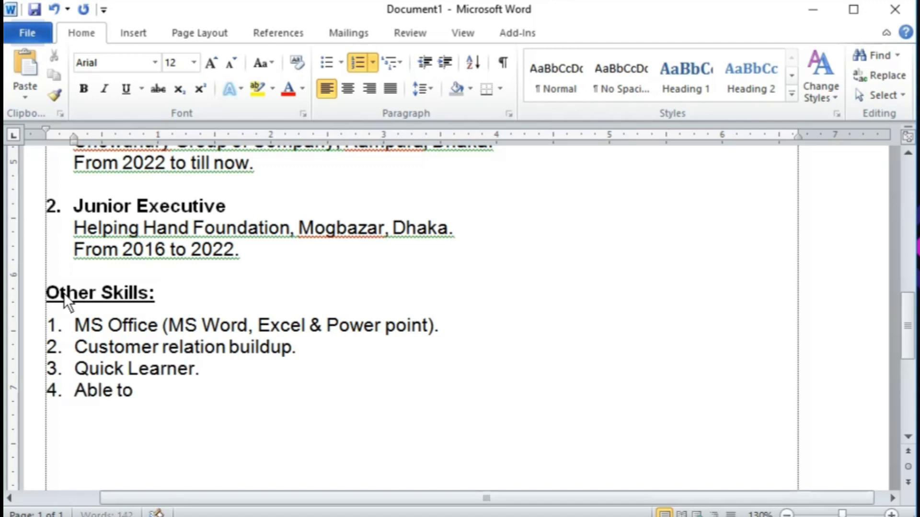
type(" work i")
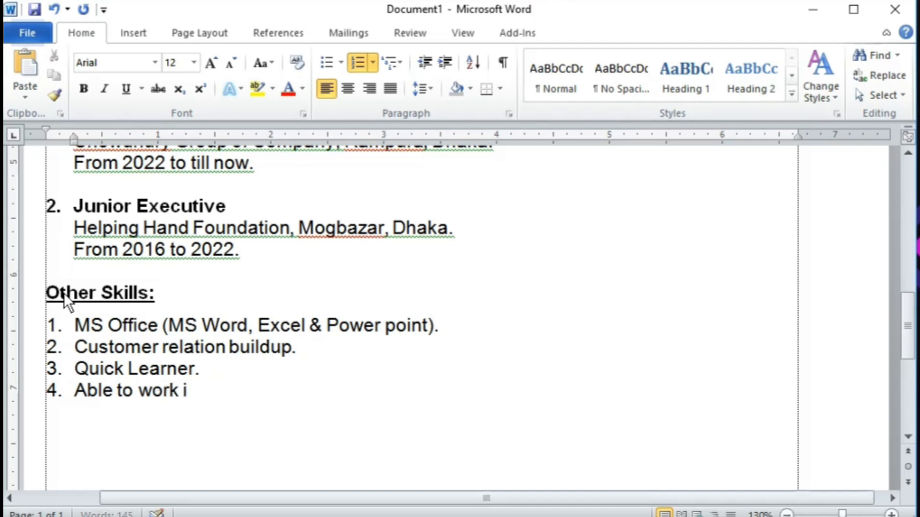
type("n under pres")
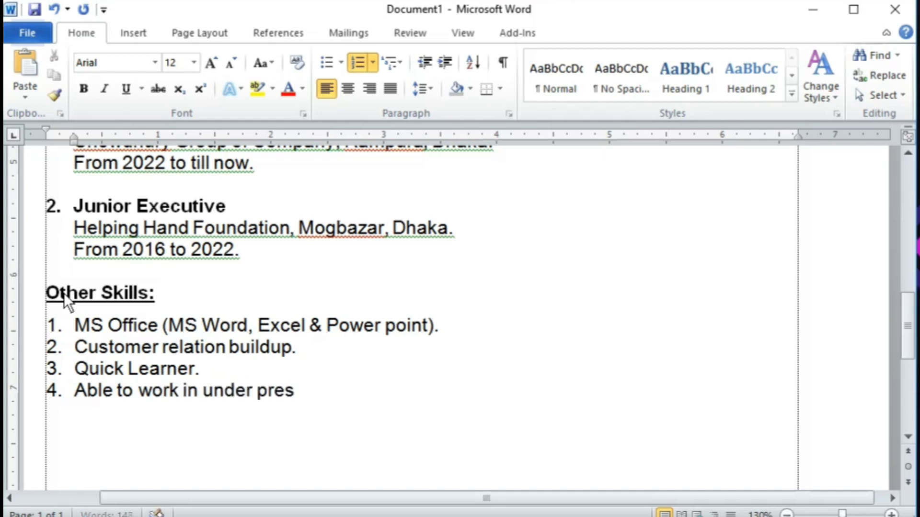
type("sure.")
key("Return")
type("Ver")
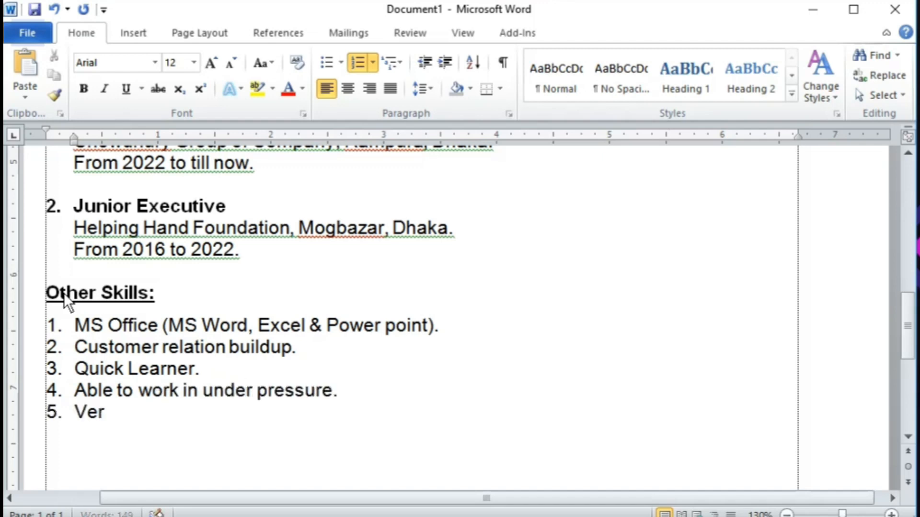
type("y good team")
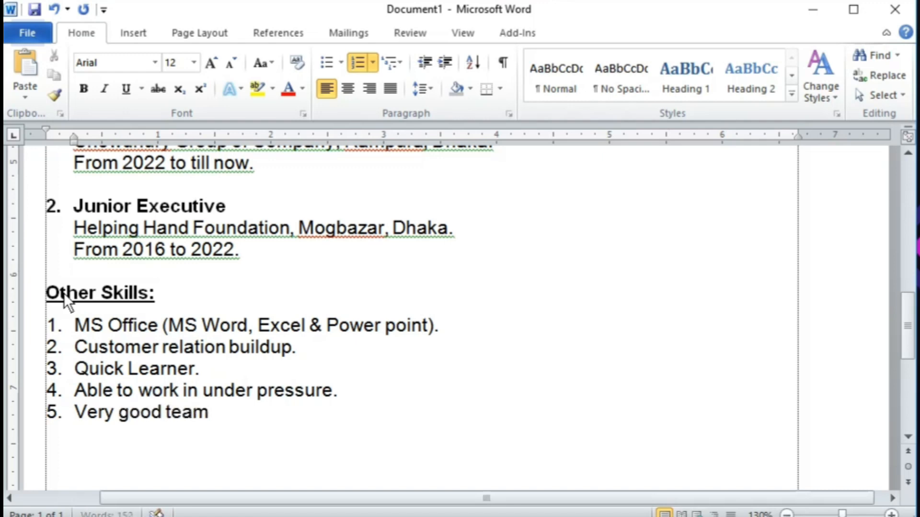
type(" member.")
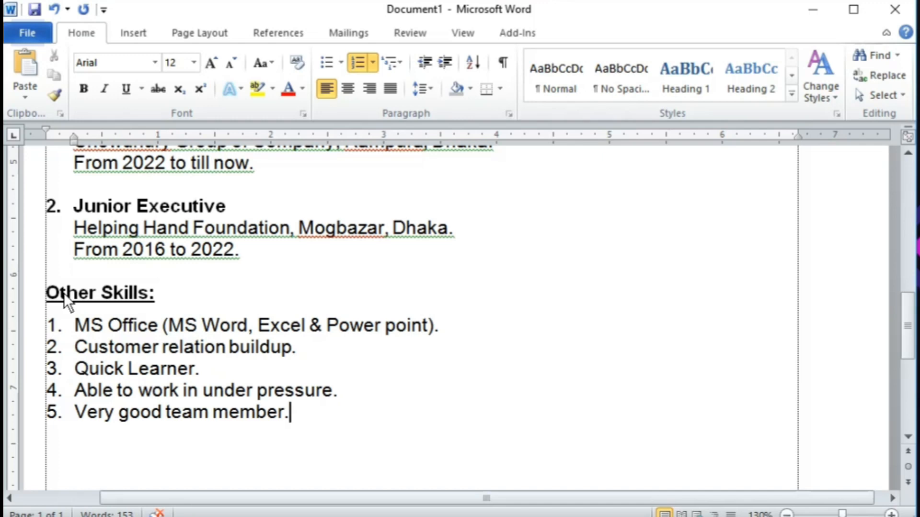
key("Return")
key("Return")
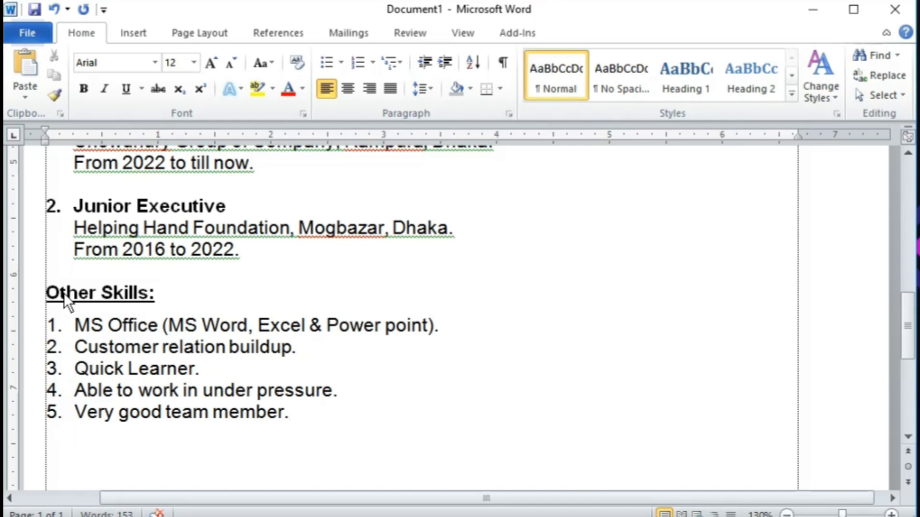
scroll(64, 292, "down", 2, "ctrl")
scroll(312, 349, "up", 8)
scroll(312, 350, "up", 5)
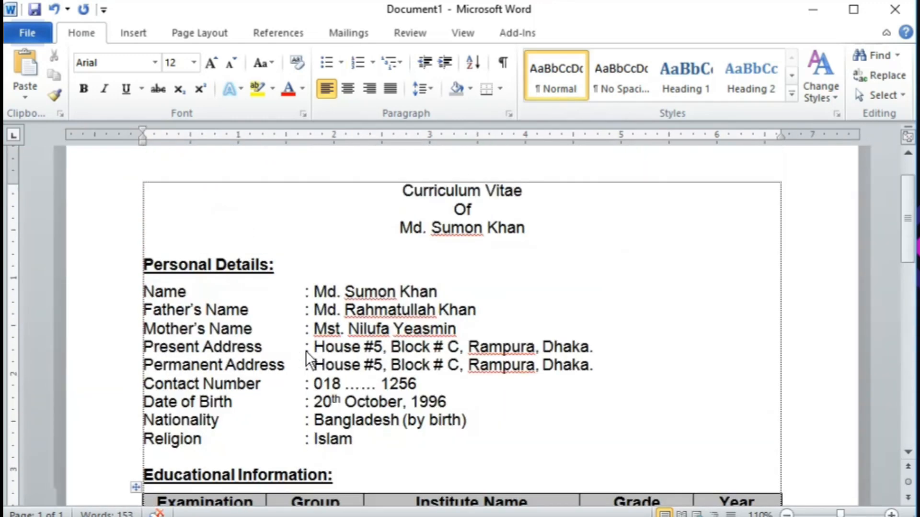
left_click_drag(216, 264, 304, 293)
scroll(286, 352, "down", 4)
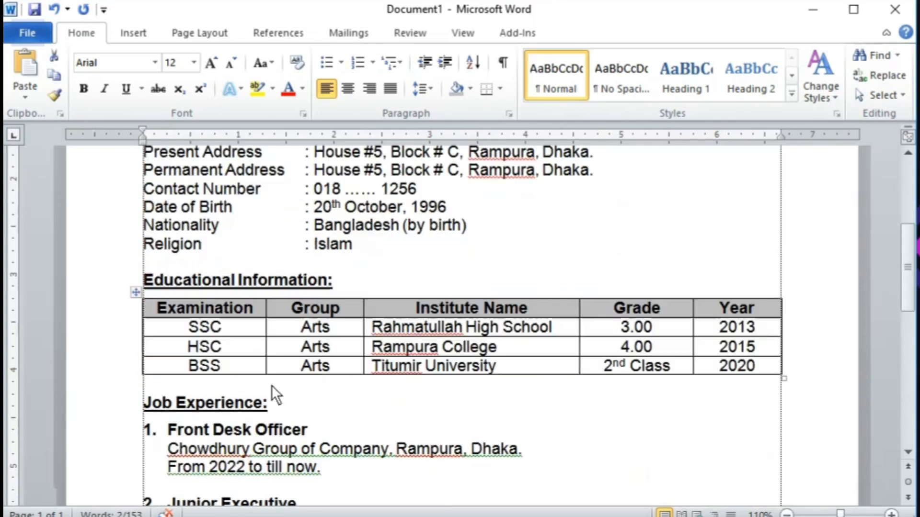
triple_click(238, 284)
scroll(259, 321, "down", 3)
left_click_drag(175, 305, 250, 369)
scroll(217, 358, "down", 3)
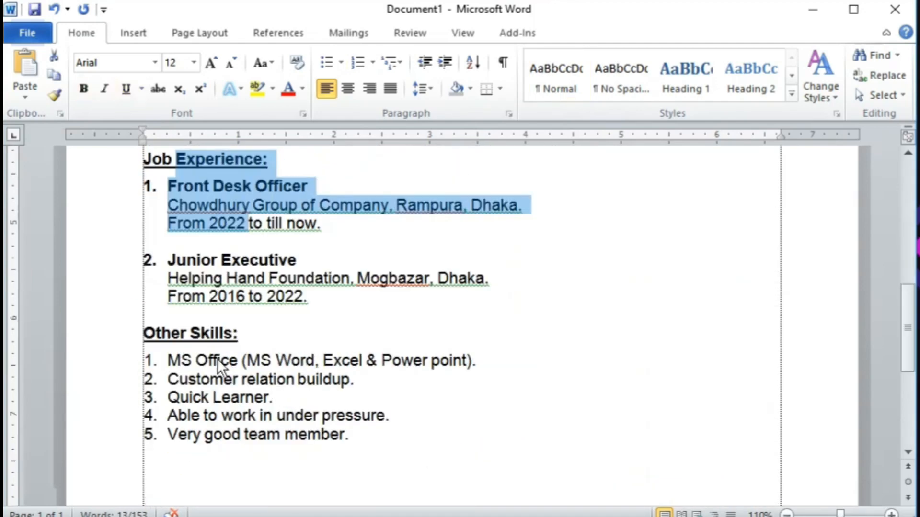
left_click_drag(186, 333, 240, 379)
scroll(288, 390, "down", 2)
left_click(168, 389)
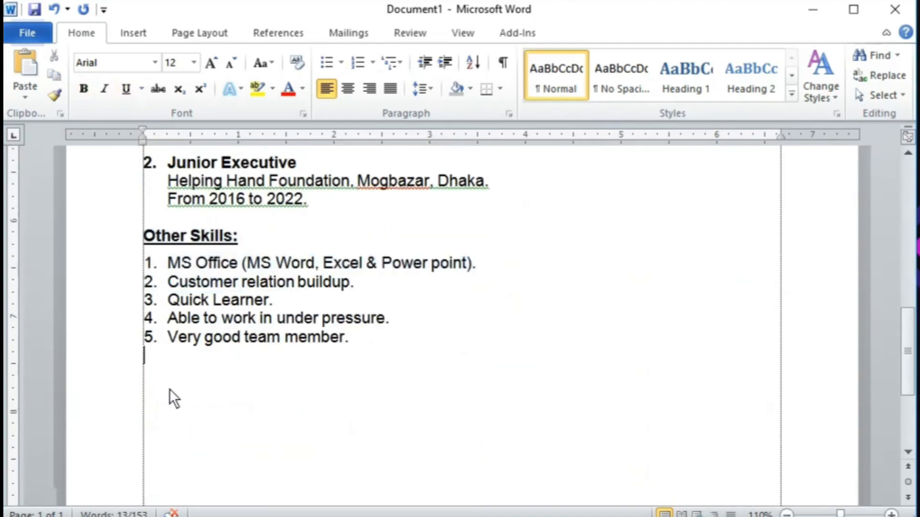
scroll(225, 396, "down", 2)
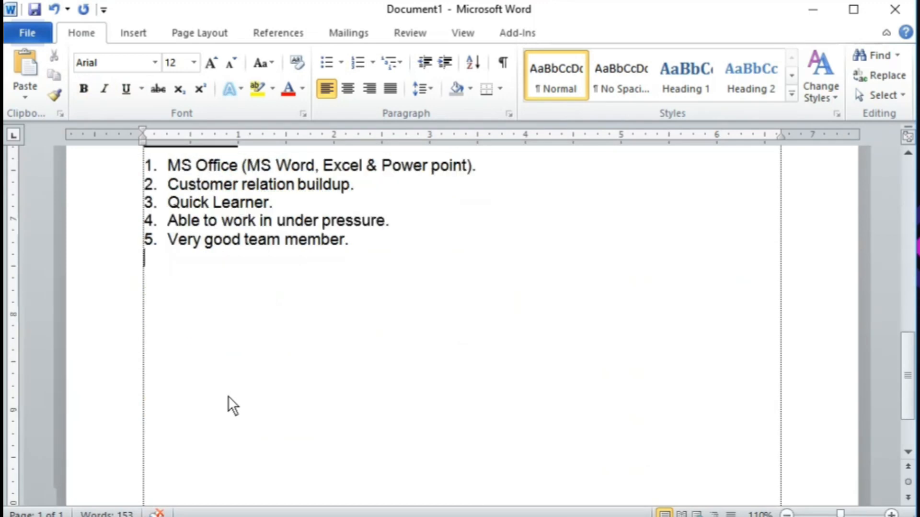
key("Return")
key("Return")
scroll(358, 407, "down", 2)
scroll(358, 406, "up", 1)
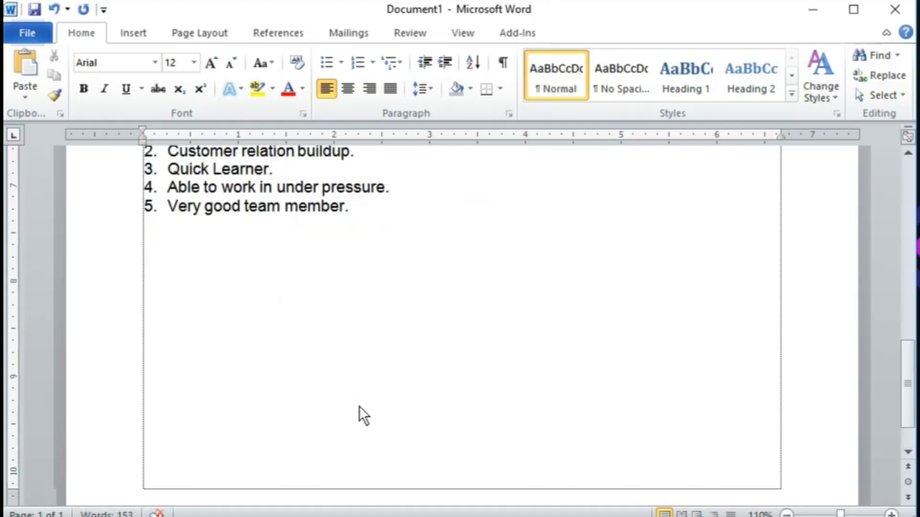
Step: Type 'Signature:', the applicant's name below it, then 'Date:', with an extra line to sign under Signature:
type("Signa")
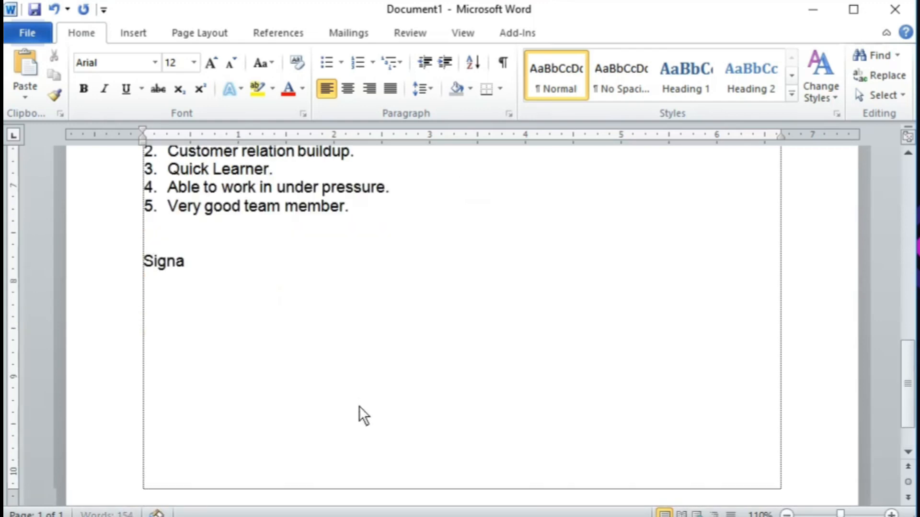
type("ture:")
key("Return")
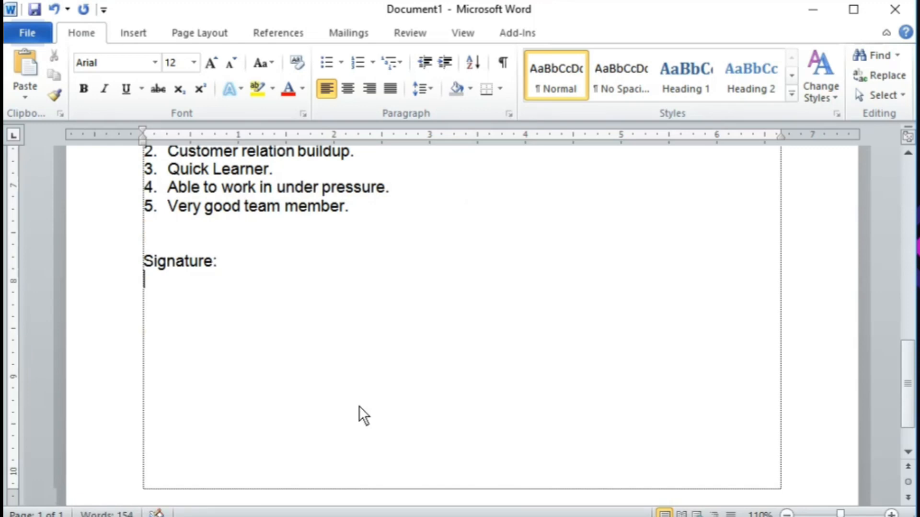
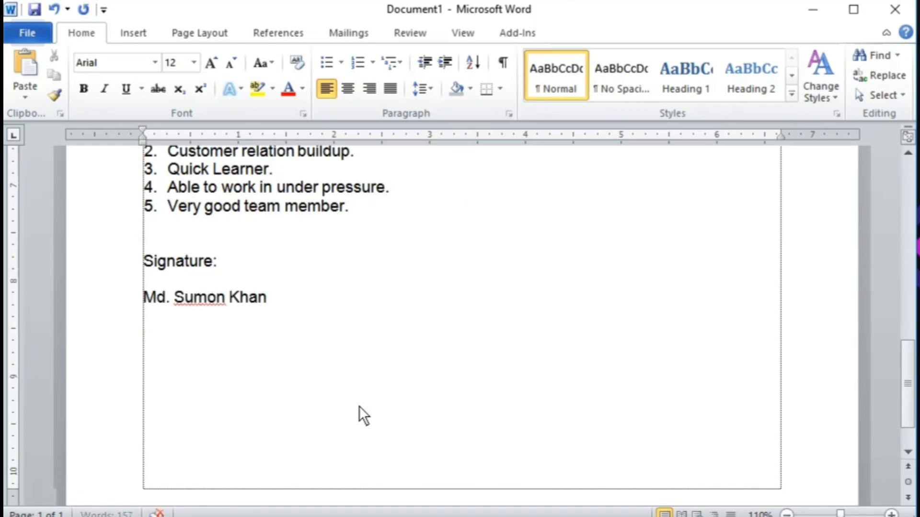
key("Return")
key("Return")
key("Return")
type("Date:")
key("Up")
key("Up")
key("Up")
key("Up")
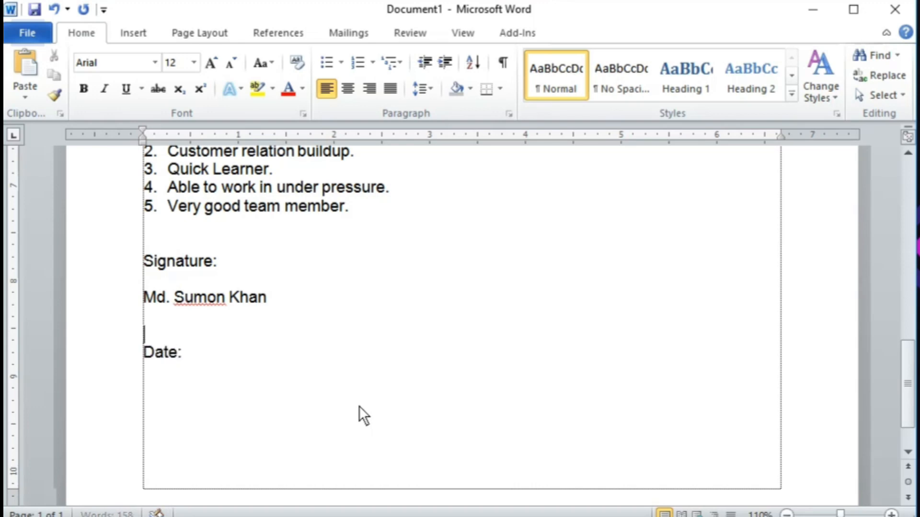
key("Return")
key("Return")
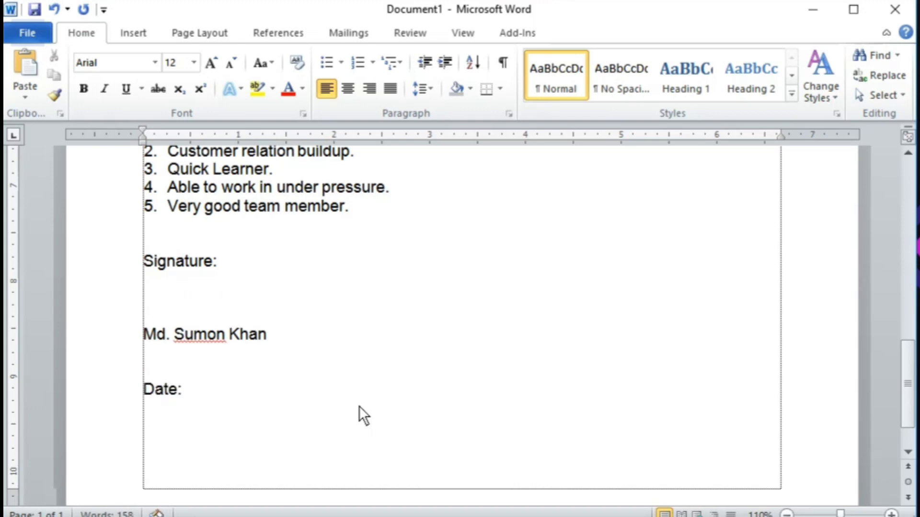
Step: Draw a straight black line above the applicant's name as a signature line
left_click(132, 33)
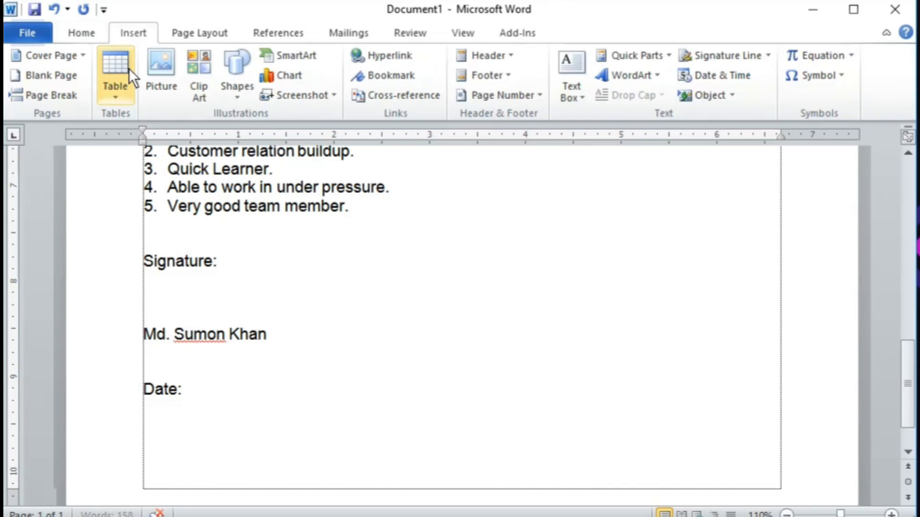
left_click(238, 96)
left_click(250, 132)
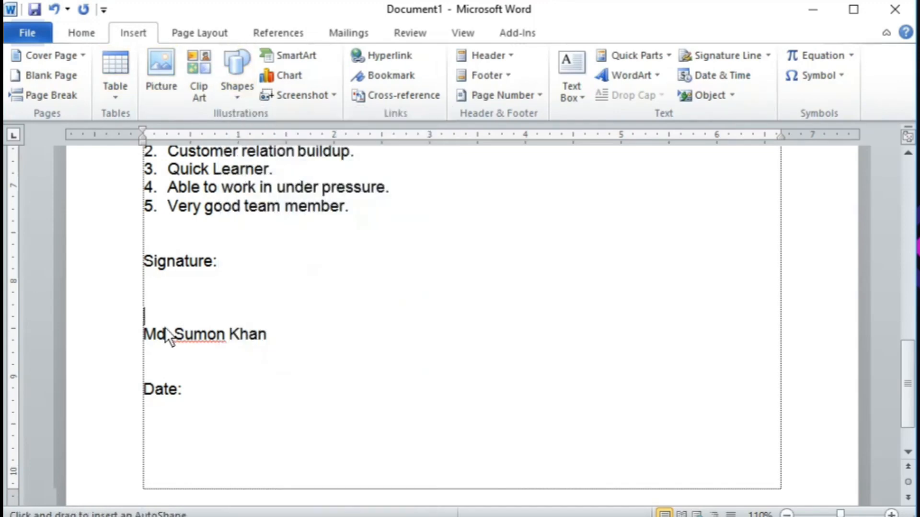
left_click_drag(143, 323, 222, 323)
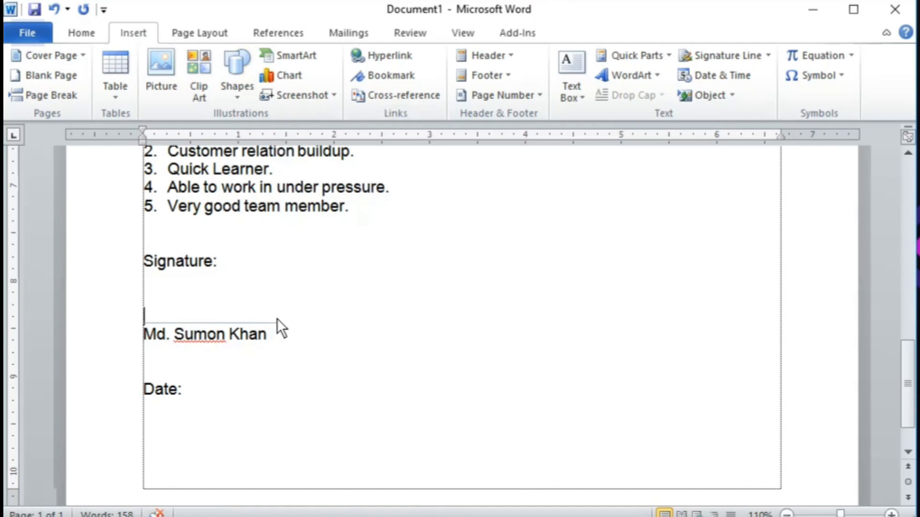
left_click_drag(277, 319, 277, 319)
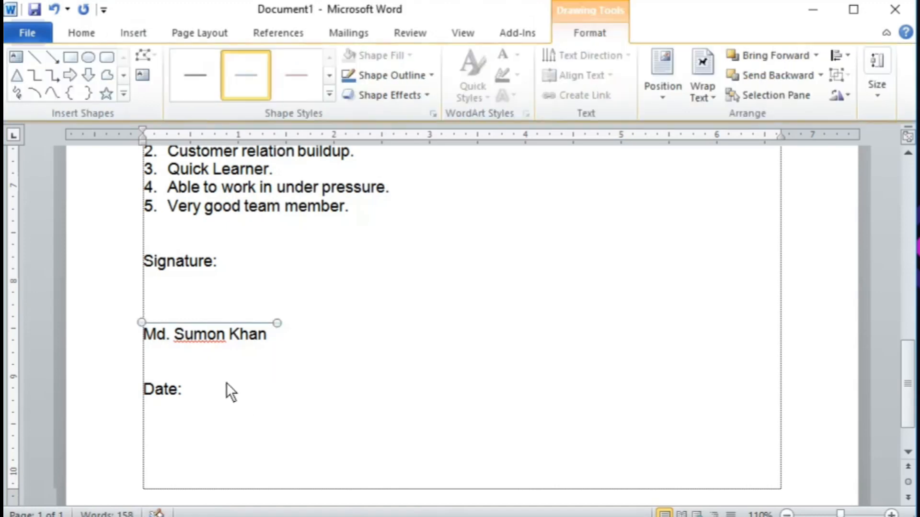
left_click(192, 74)
left_click(290, 334)
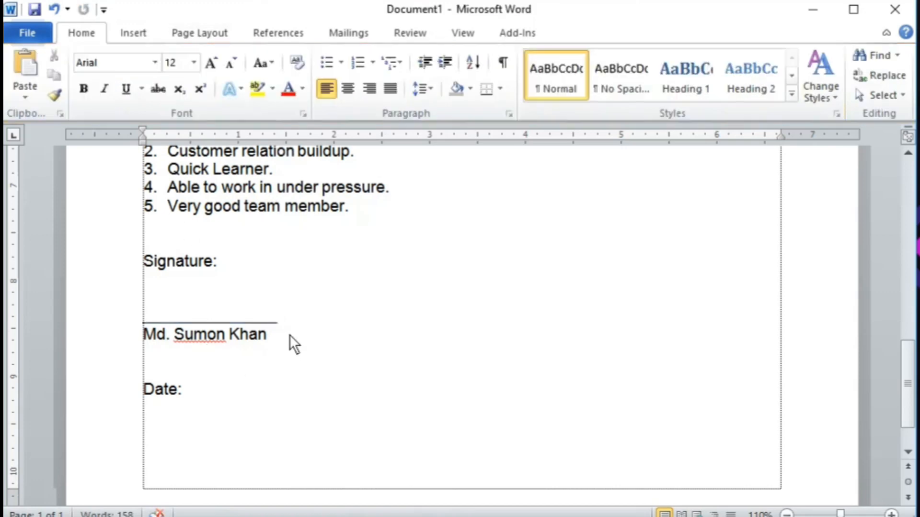
Step: Replace the drawn line with a typed underscore line above the name
left_click(237, 323)
key("Delete")
type("________")
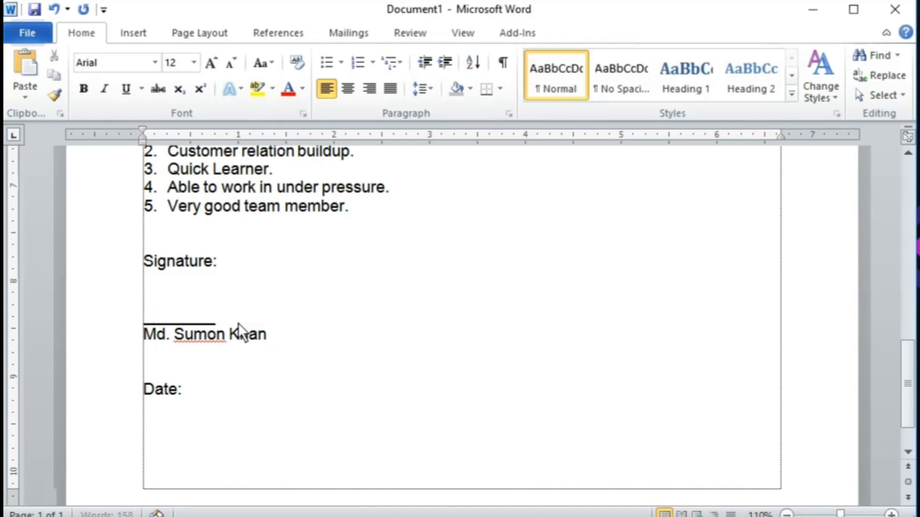
type("_______")
key("BackSpace")
key("BackSpace")
type("__")
Step: Insert a blank line above Date: and add a dotted blank after 'Date:'
key("Down")
key("Down")
key("Return")
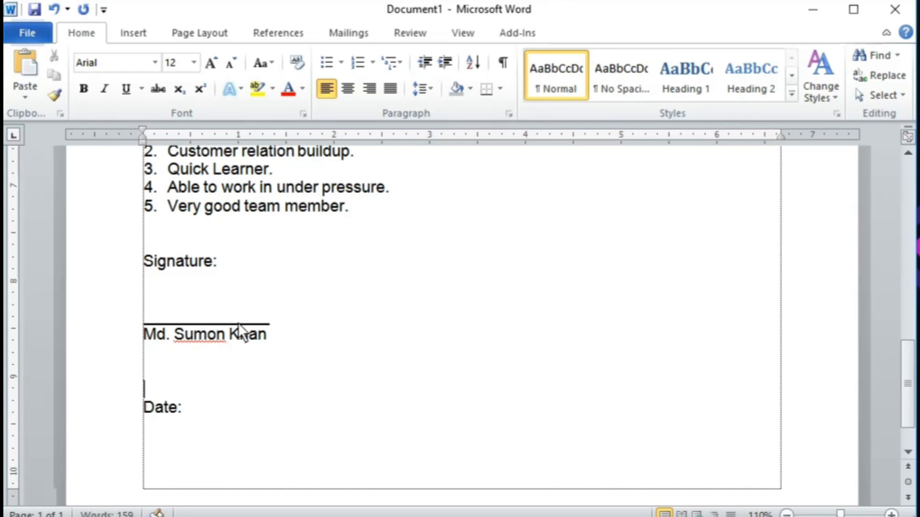
key("Down")
key("End")
type("........................")
type("..")
Step: Select the 'Curriculum Vitae' heading line and step its font size up to 30 pt
scroll(218, 343, "down", 2, "ctrl")
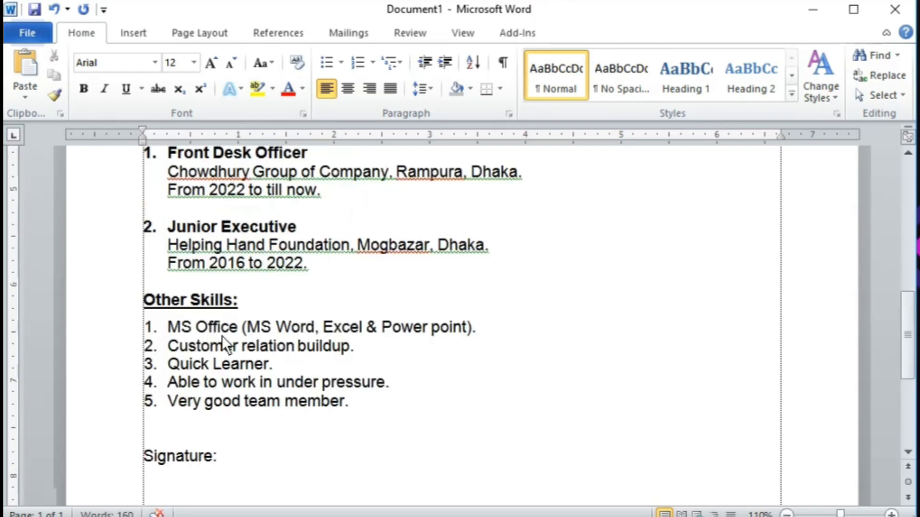
scroll(382, 411, "up", 10)
scroll(467, 412, "down", 3)
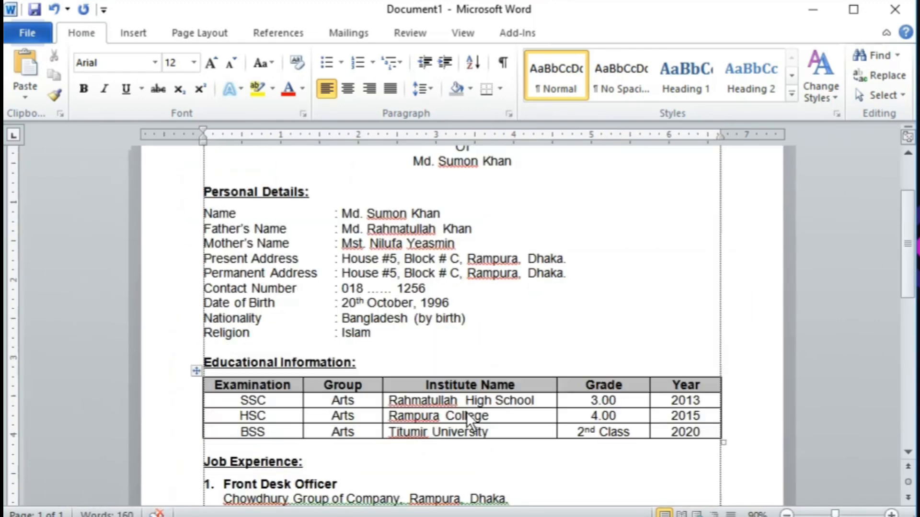
scroll(458, 427, "up", 3)
left_click(467, 246)
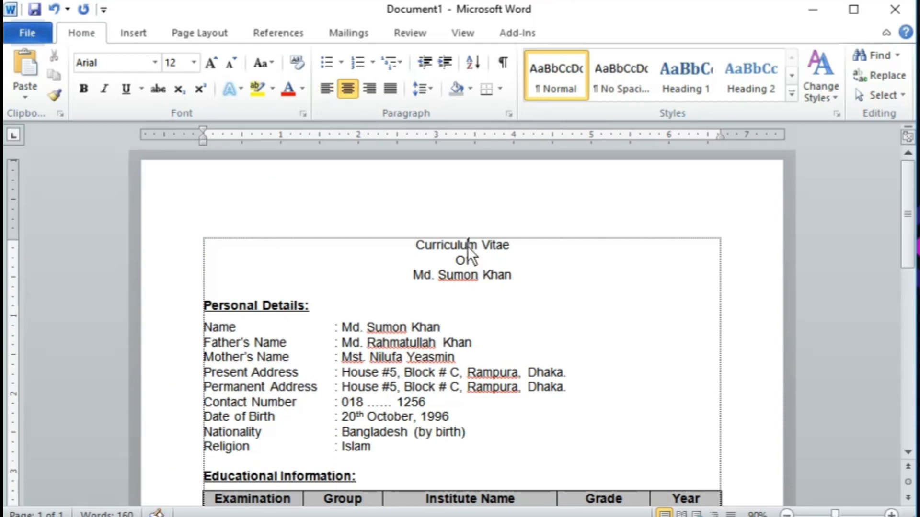
key("Home")
key("shift+End")
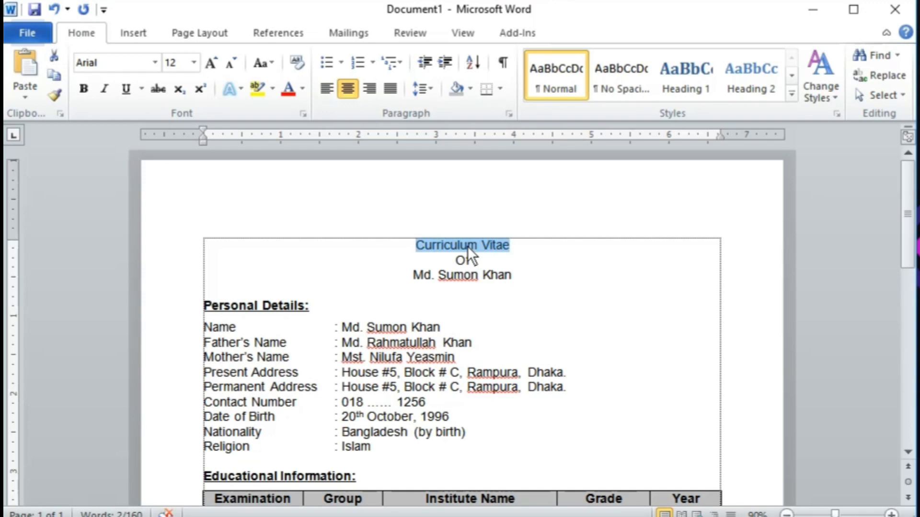
key("ctrl+shift+period")
key("ctrl+shift+period")
key("ctrl+shift+period")
key("ctrl+shift+period")
key("ctrl+shift+period")
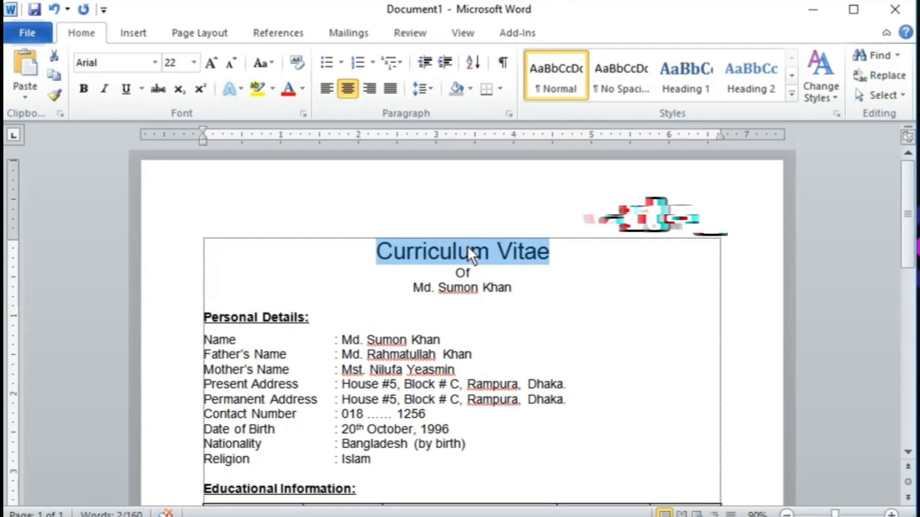
key("ctrl+bracketright")
key("ctrl+bracketright")
key("ctrl+bracketright")
key("ctrl+bracketright")
key("ctrl+bracketright")
key("ctrl+bracketright")
key("ctrl+bracketright")
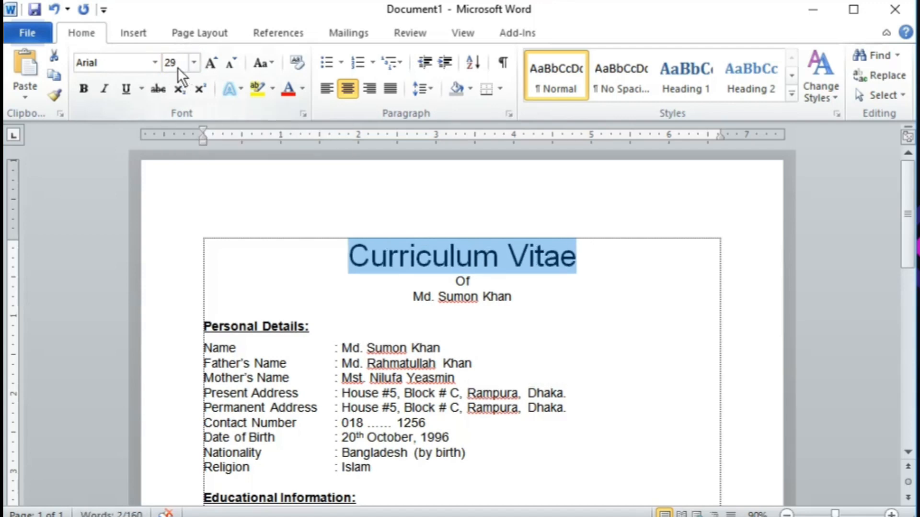
key("ctrl+bracketright")
key("ctrl+bracketright")
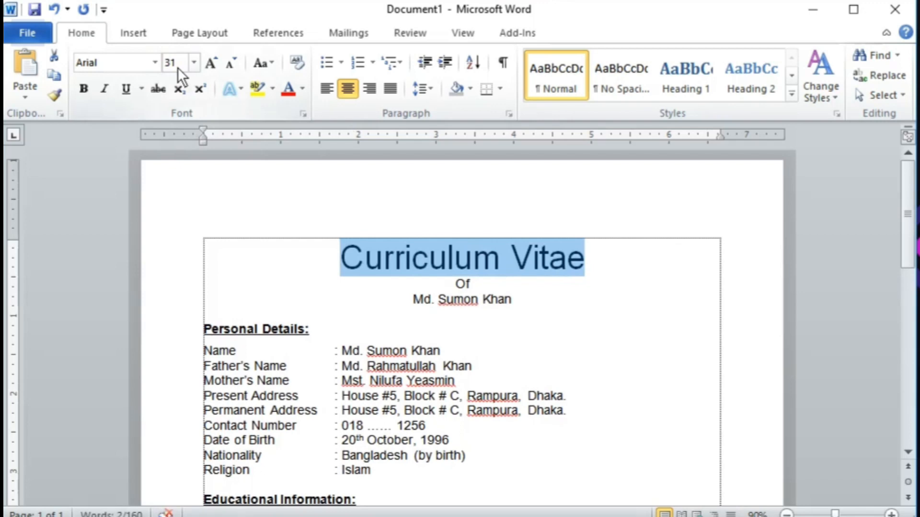
key("ctrl+bracketleft")
key("ctrl+bracketleft")
key("ctrl+bracketleft")
key("ctrl+bracketright")
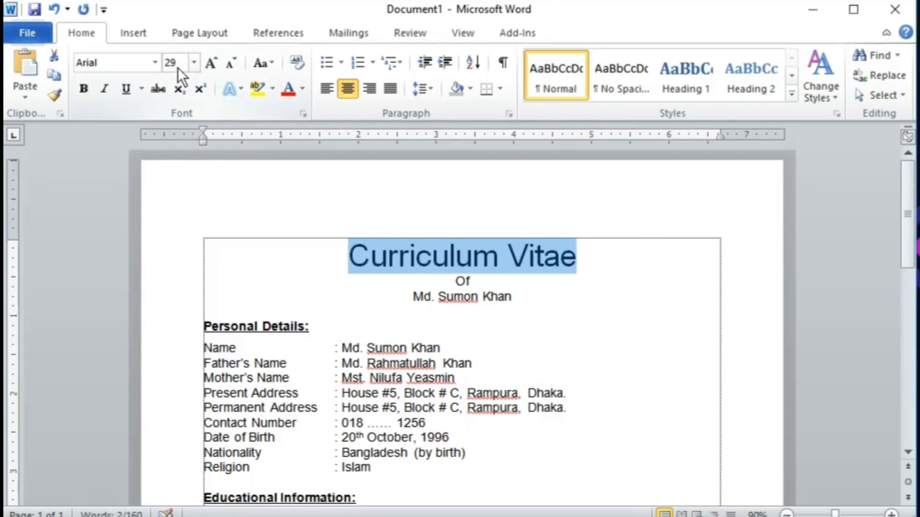
key("ctrl+bracketright")
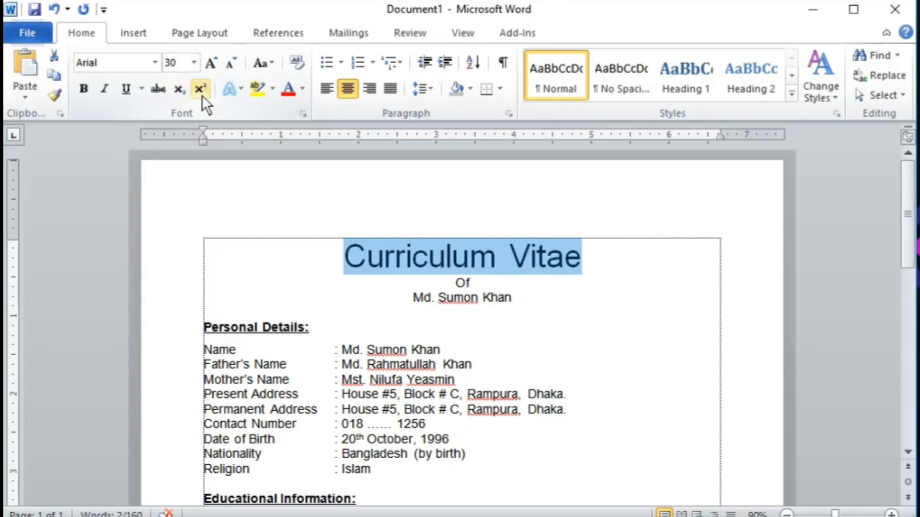
left_click(453, 286)
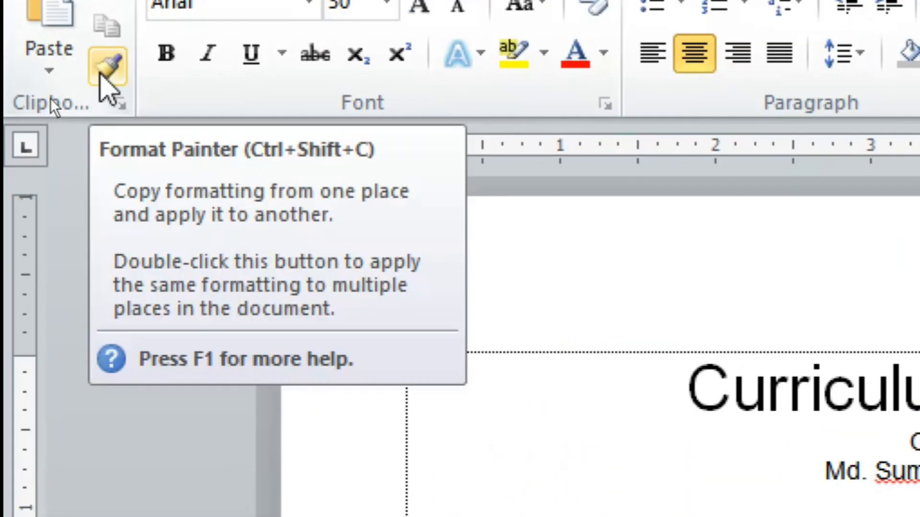
Step: Copy the heading's format onto Of and the name line with Format Painter, then bold the heading and name
left_click(103, 69)
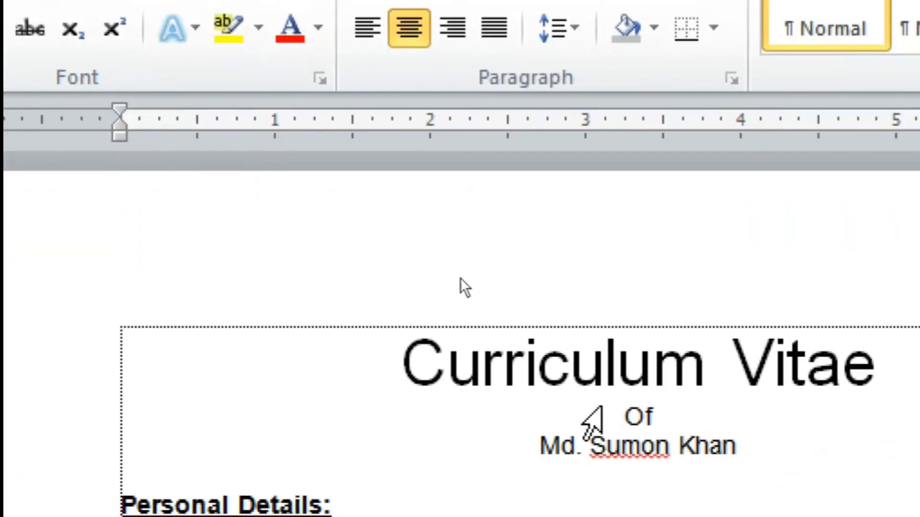
left_click_drag(623, 411, 788, 460)
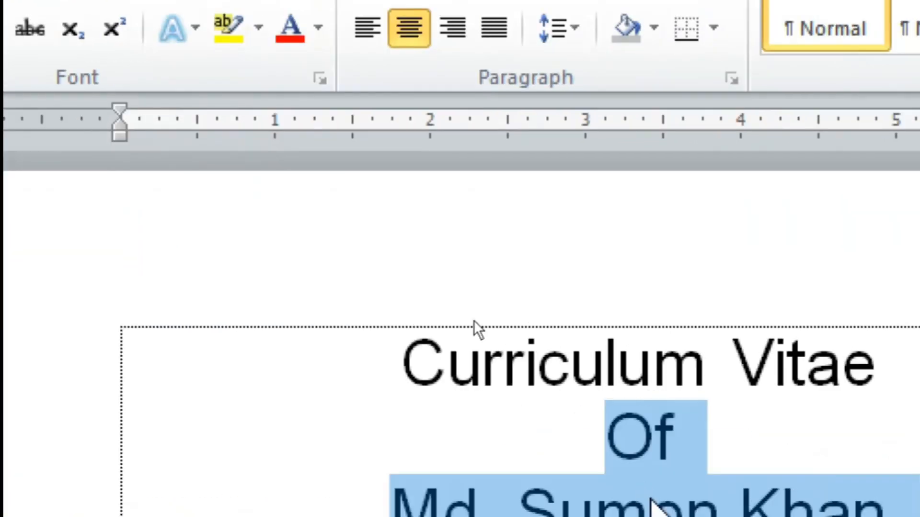
scroll(460, 291, "down", 2)
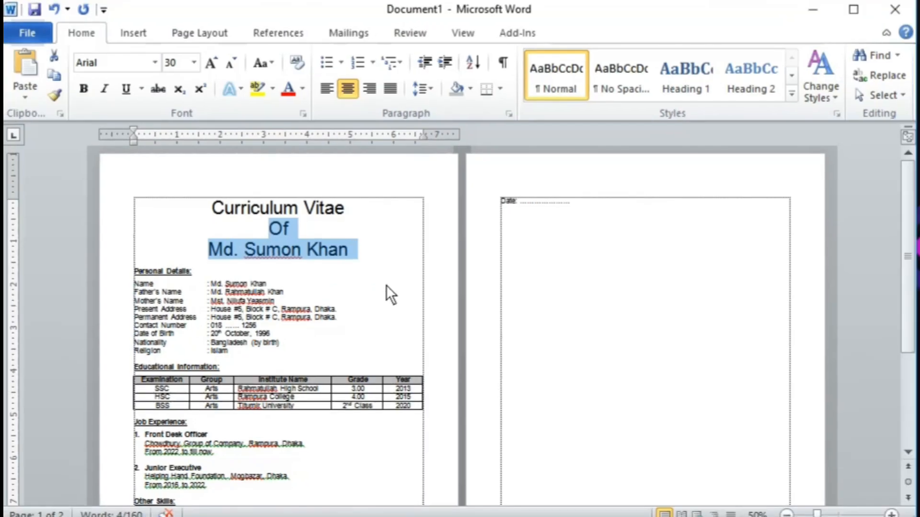
scroll(248, 237, "up", 3)
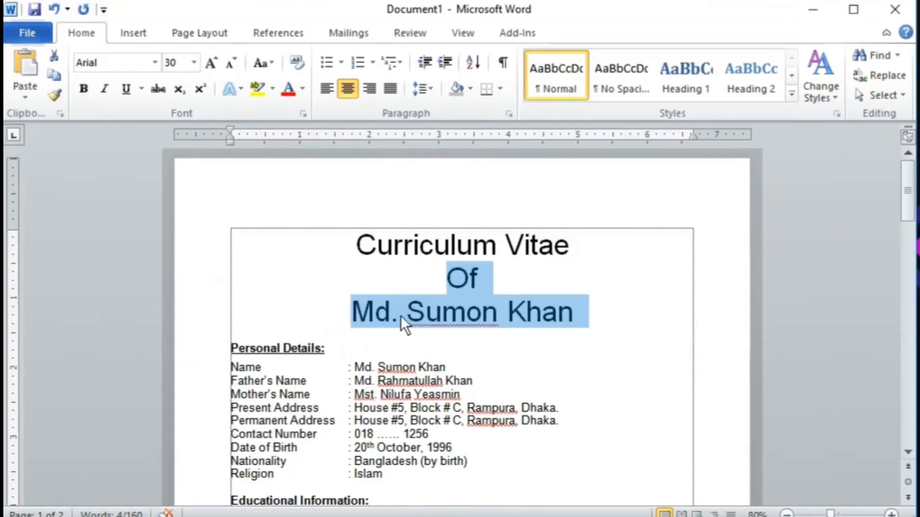
triple_click(401, 255)
left_click(83, 88)
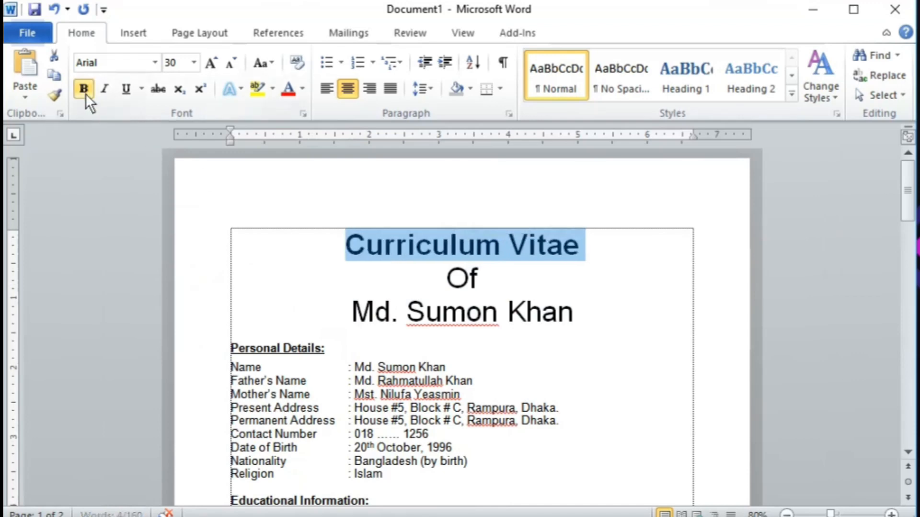
triple_click(420, 312)
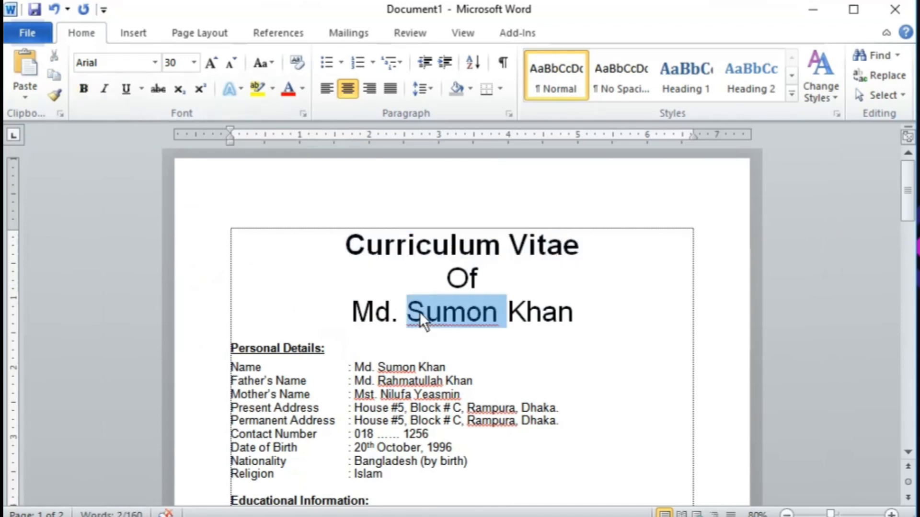
left_click(84, 85)
Step: Set the Of line's font size to 26 pt
triple_click(467, 278)
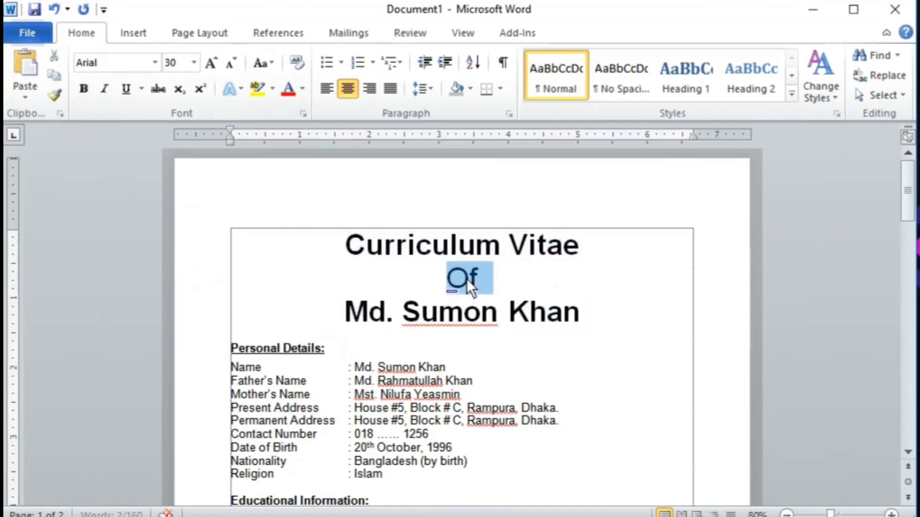
left_click(193, 64)
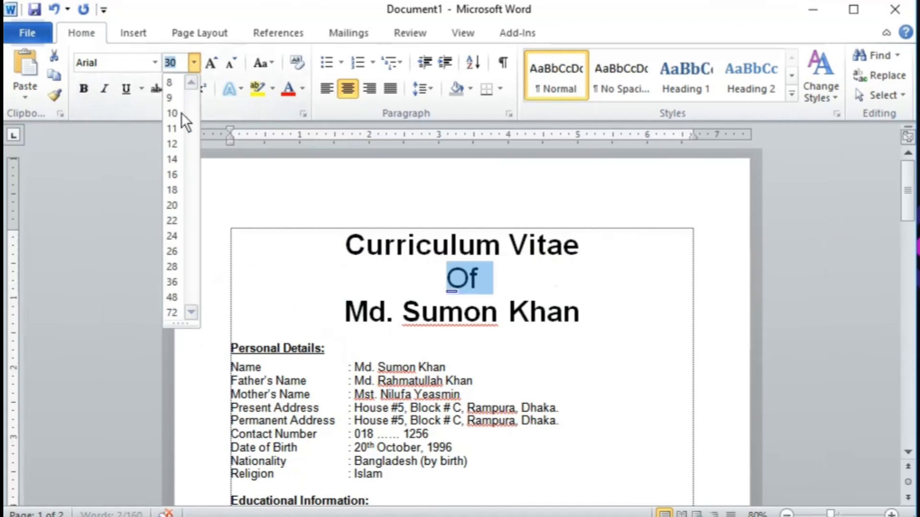
left_click(172, 251)
scroll(393, 311, "down", 3)
left_click(307, 257)
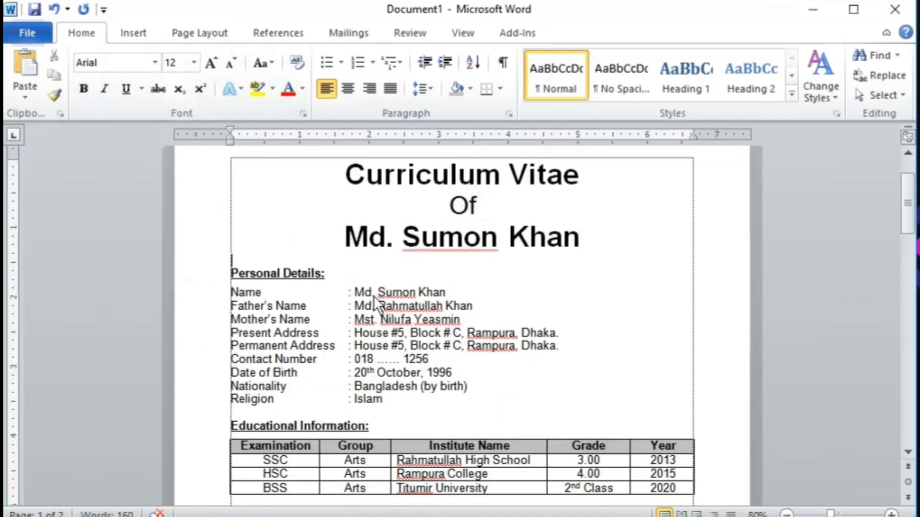
Step: Delete the blank lines under Signature: and under the name, pulling Date: back to page 1
scroll(502, 403, "down", 10)
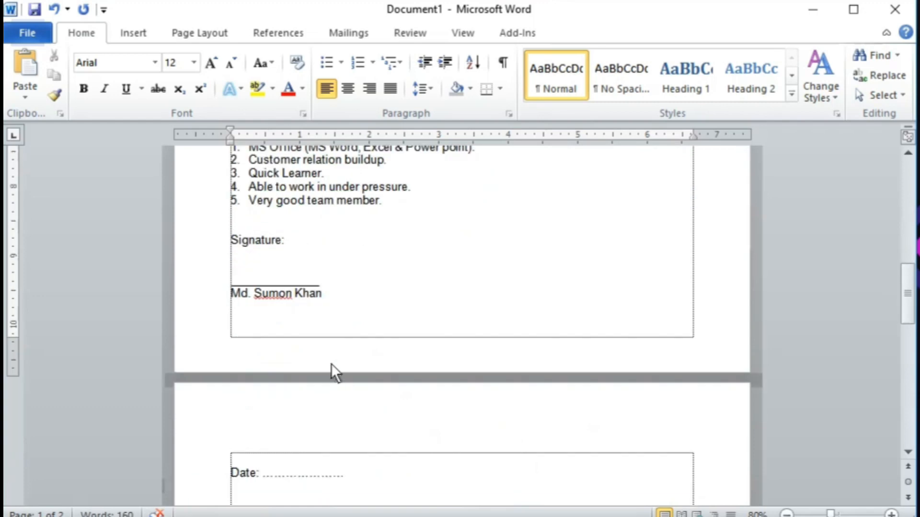
left_click(256, 263)
key("Delete")
left_click(284, 307)
key("Delete")
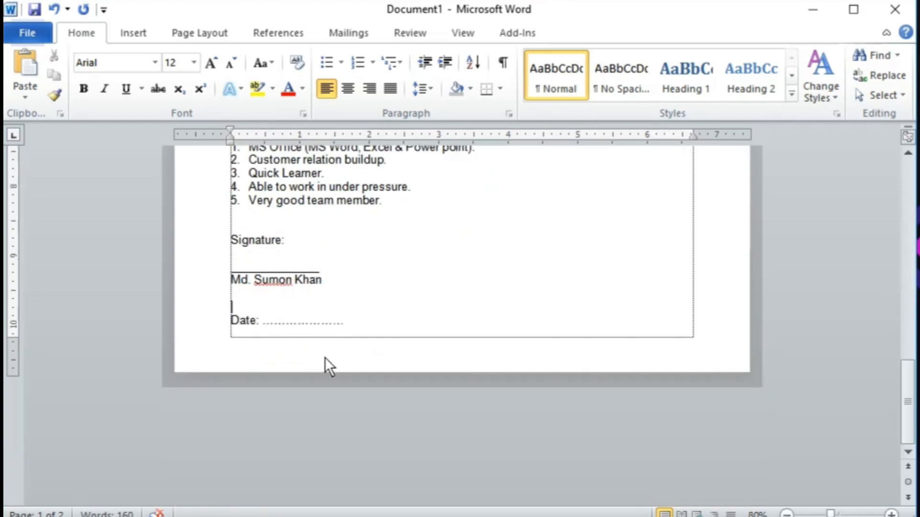
scroll(343, 375, "up", 3)
scroll(386, 404, "up", 8)
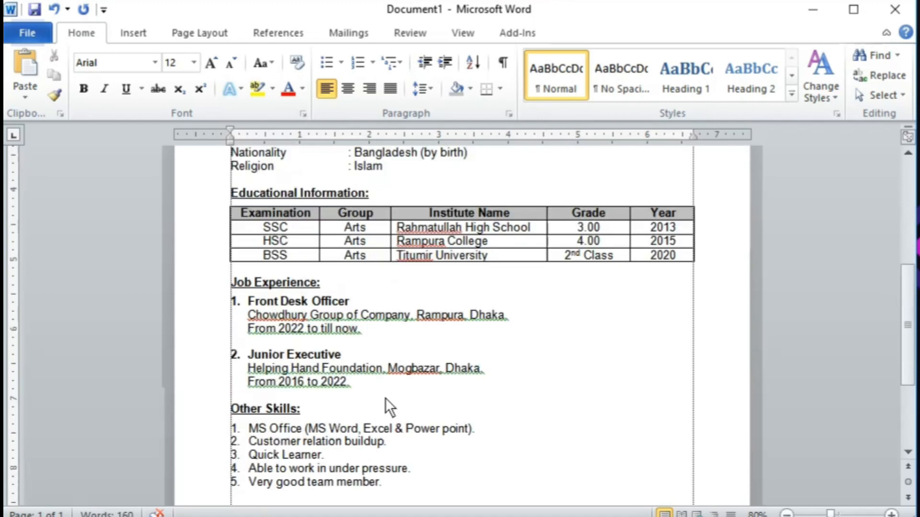
scroll(481, 413, "up", 2)
scroll(485, 413, "down", 4)
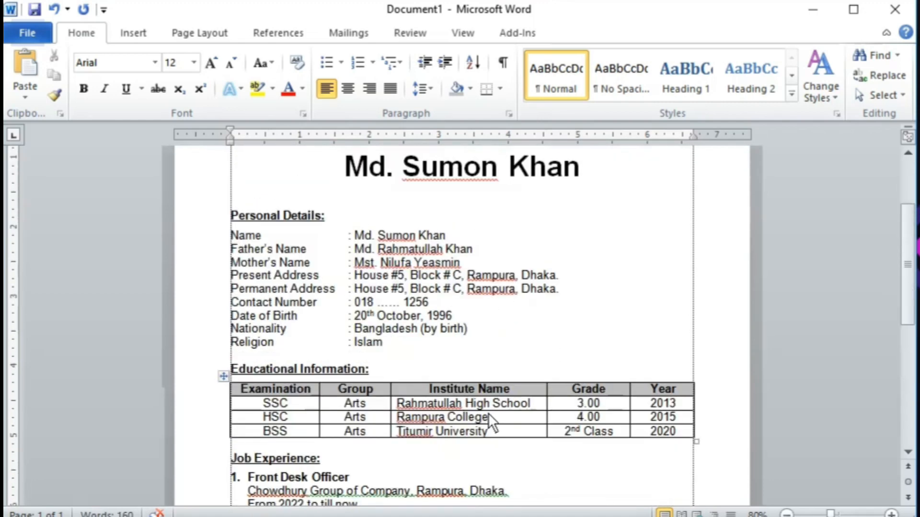
scroll(487, 413, "up", 3)
scroll(488, 413, "up", 1)
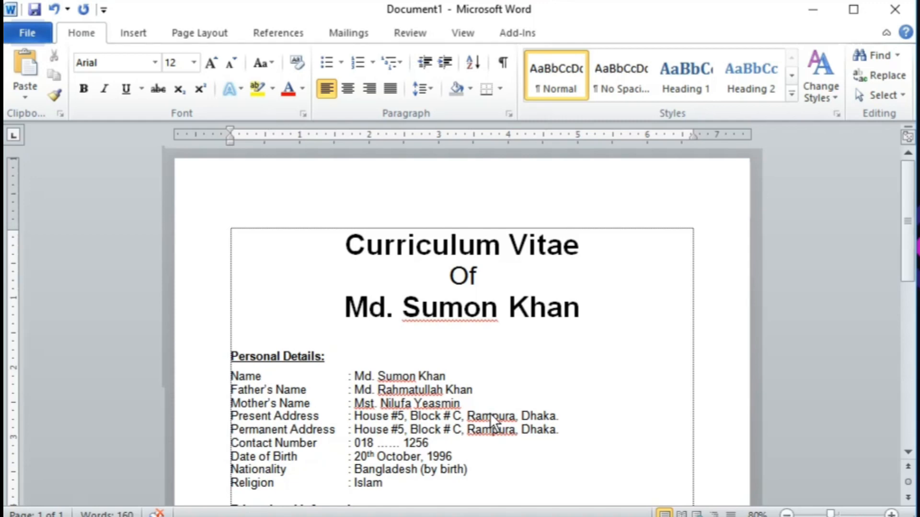
Step: Review the CV page in print preview, then choose Exit from the File menu
key("ctrl+p")
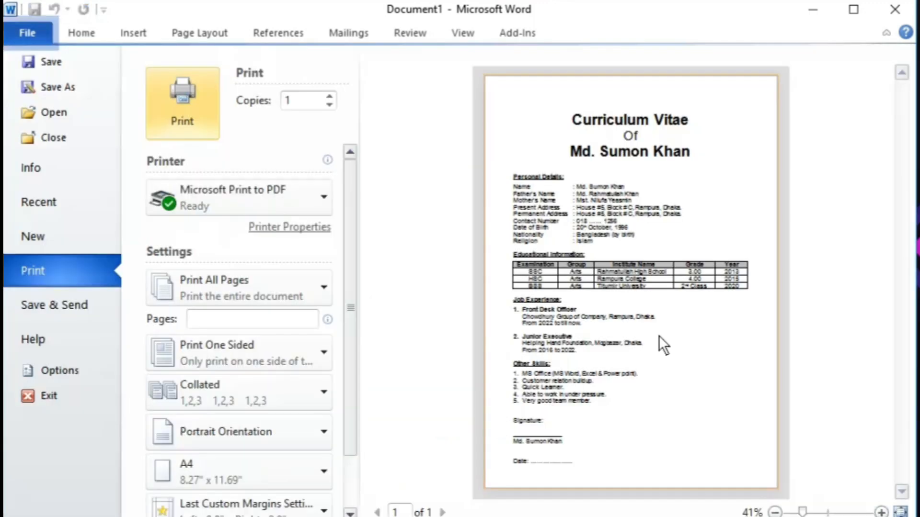
scroll(670, 257, "up", 5)
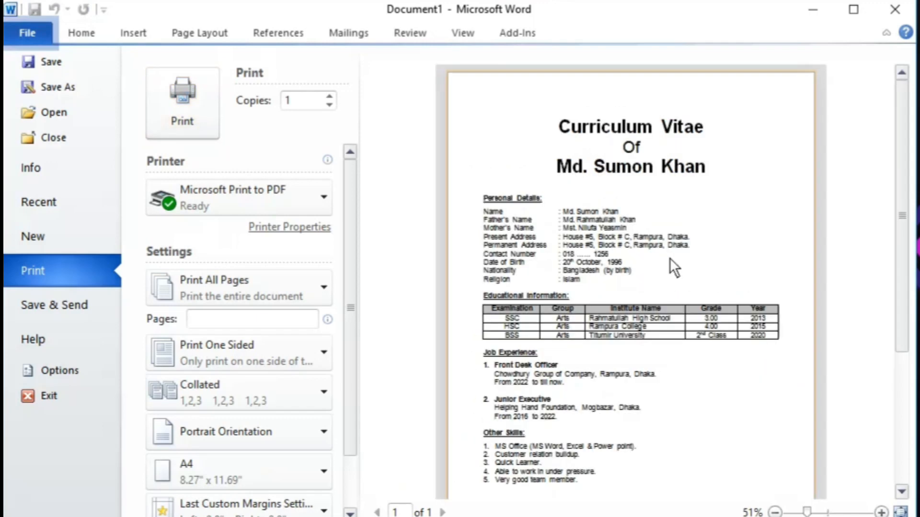
scroll(672, 307, "down", 4)
scroll(673, 312, "down", 1)
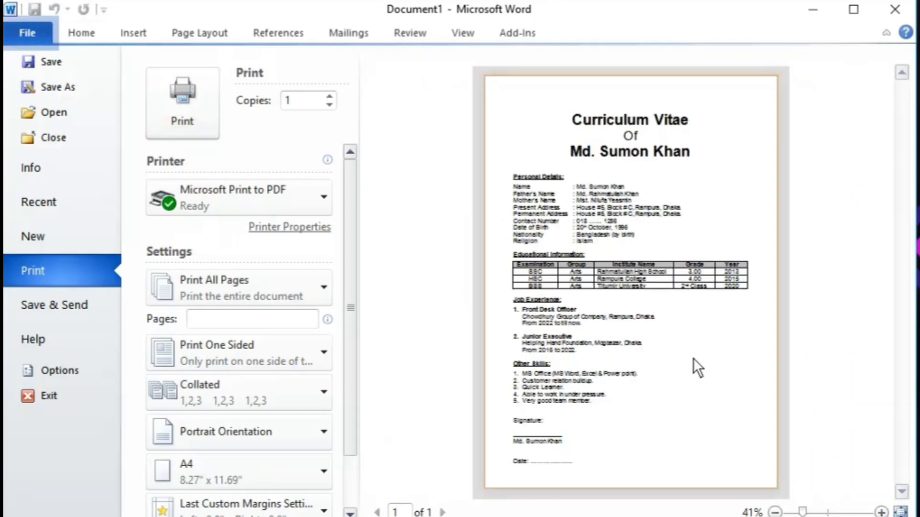
scroll(686, 376, "up", 2)
scroll(701, 355, "down", 3)
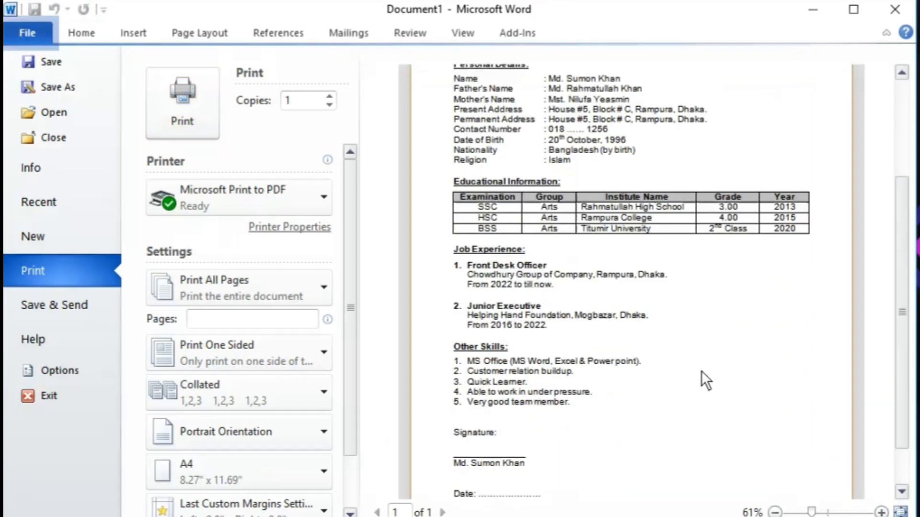
scroll(674, 424, "up", 5)
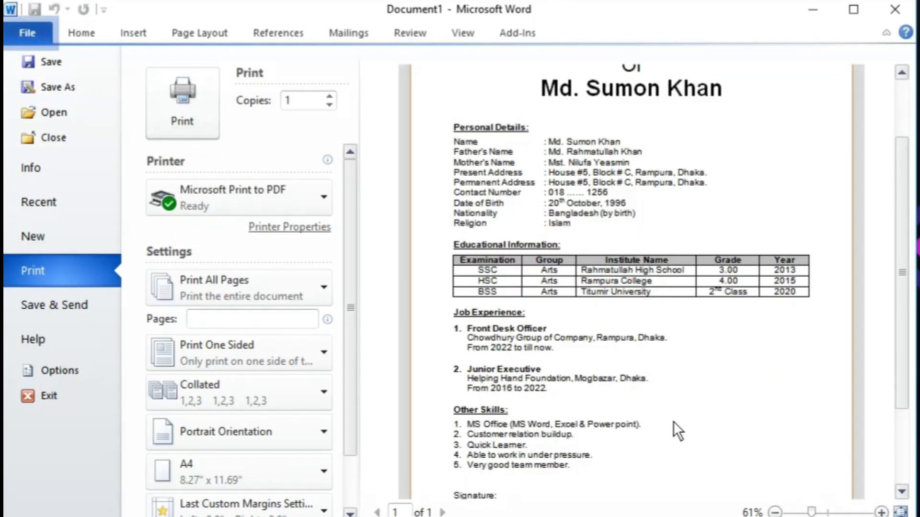
scroll(693, 358, "down", 5)
scroll(632, 397, "up", 5)
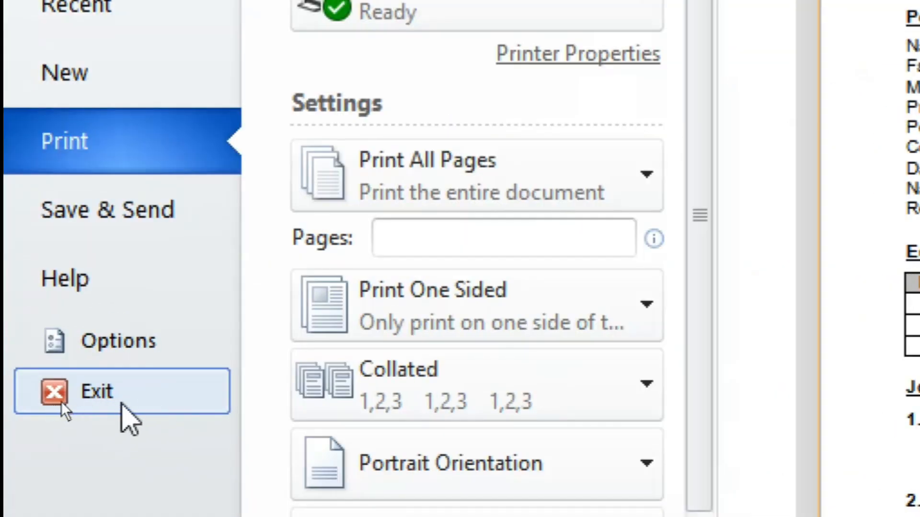
left_click(44, 397)
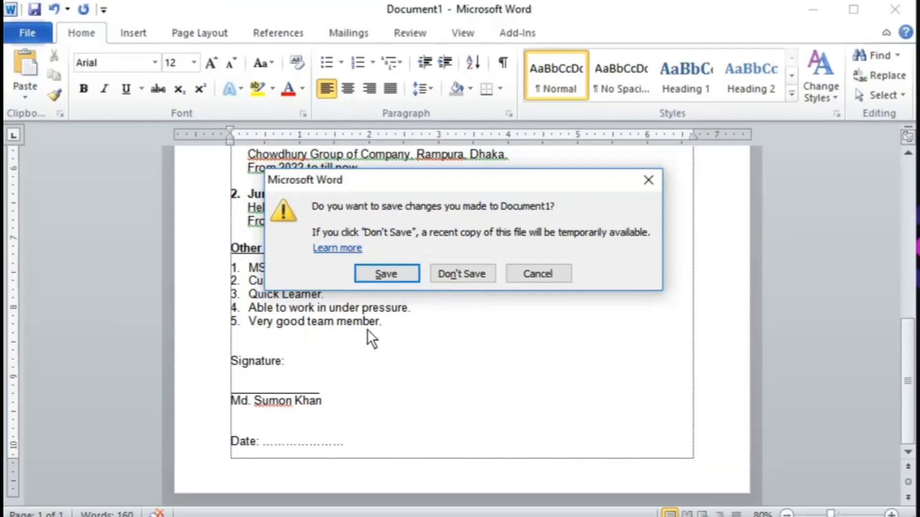
Step: Cancel the save prompt, reopen print preview, then choose Exit again and cancel once more
left_click(525, 277)
scroll(436, 372, "up", 5)
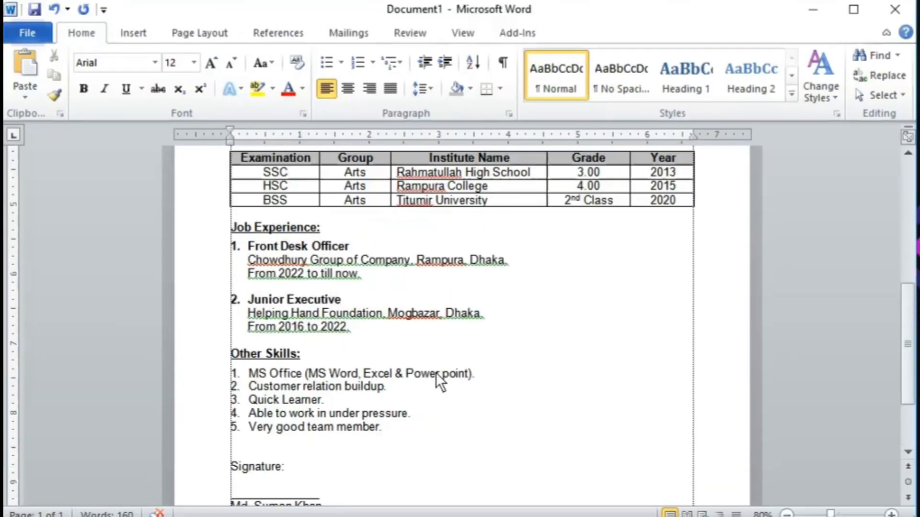
scroll(436, 373, "up", 2)
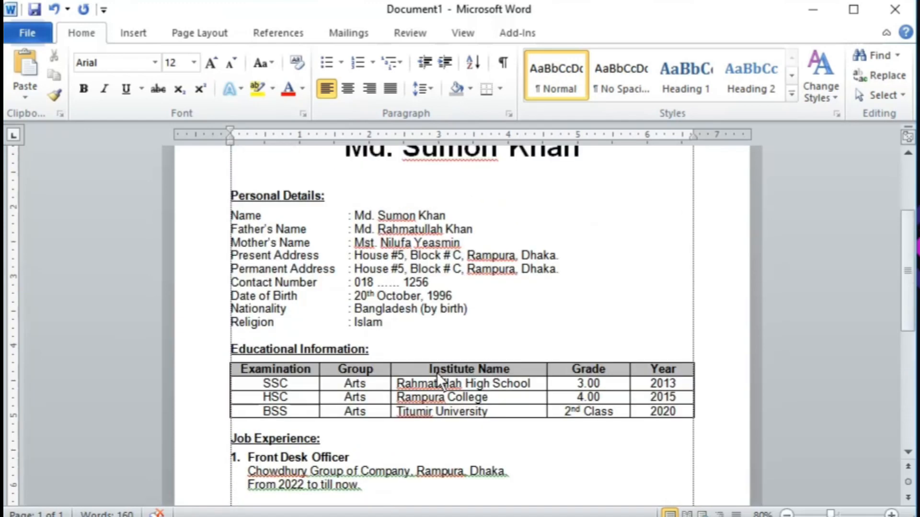
key("ctrl+p")
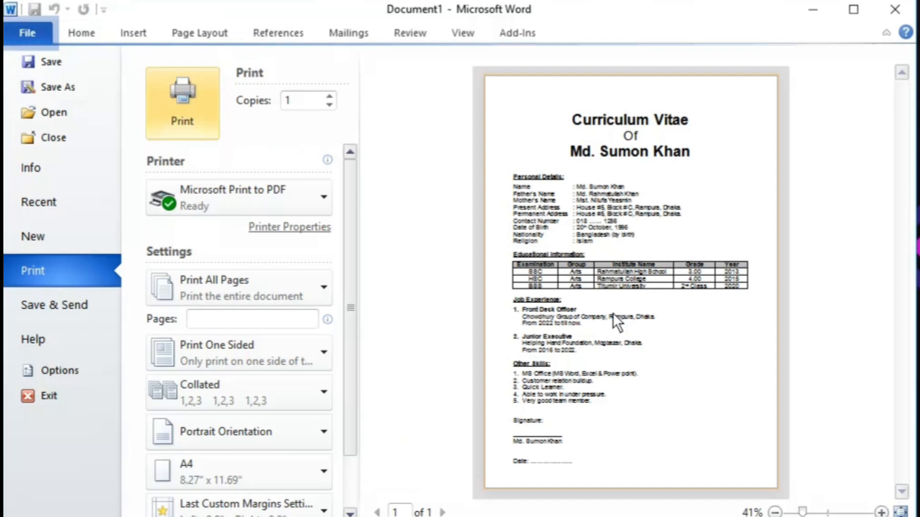
left_click(67, 397)
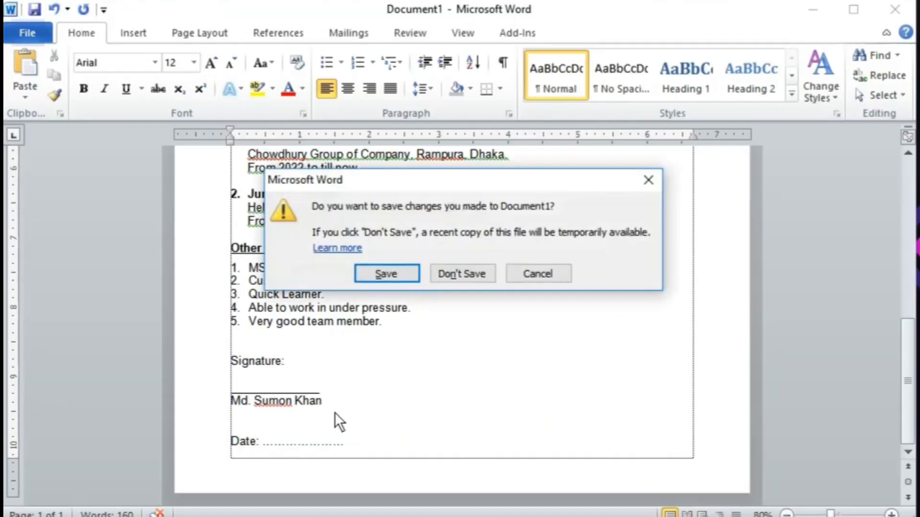
left_click(537, 275)
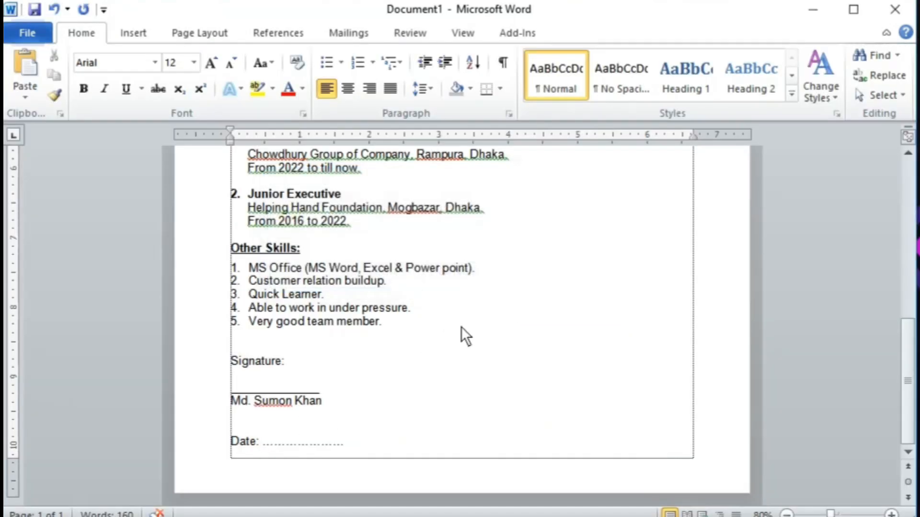
Step: Open the File view and once again cancel quitting Word
left_click(32, 34)
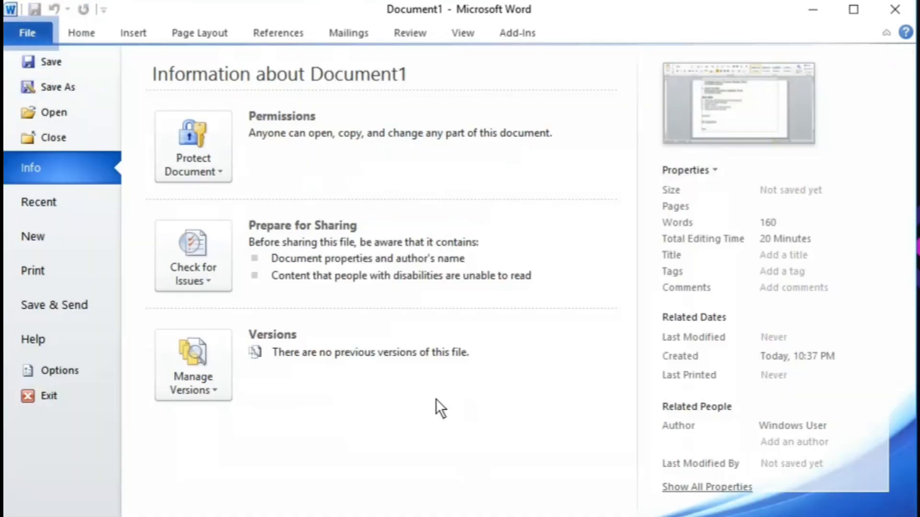
left_click(42, 405)
left_click(536, 273)
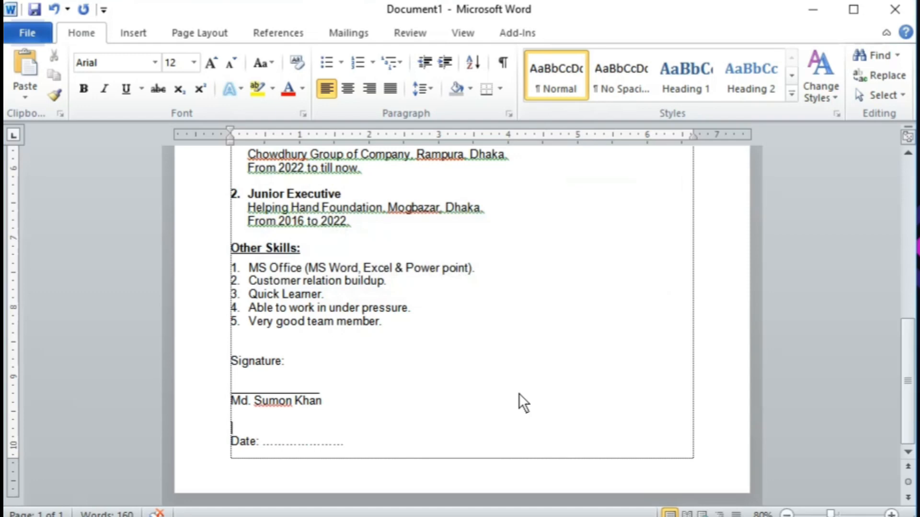
Step: Save the document to the Desktop as 'Curriculum Vitae'
key("ctrl+s")
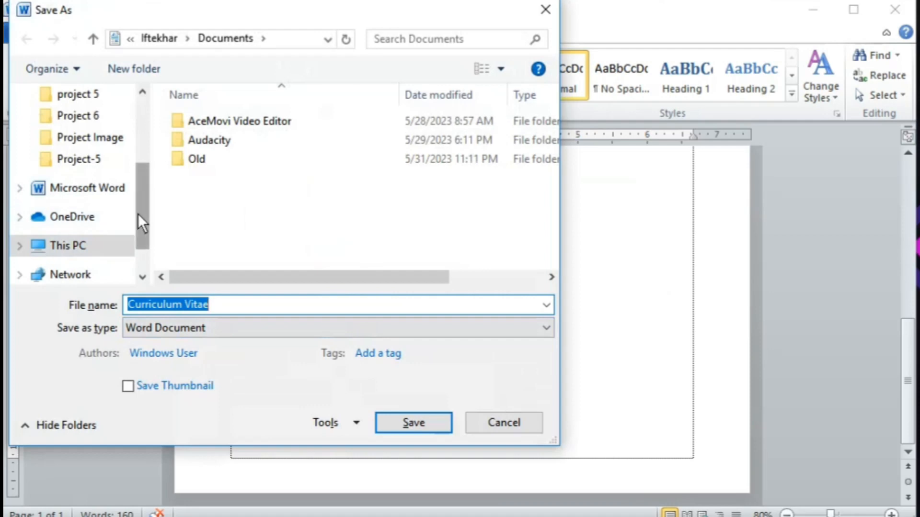
left_click_drag(138, 214, 150, 137)
left_click(96, 133)
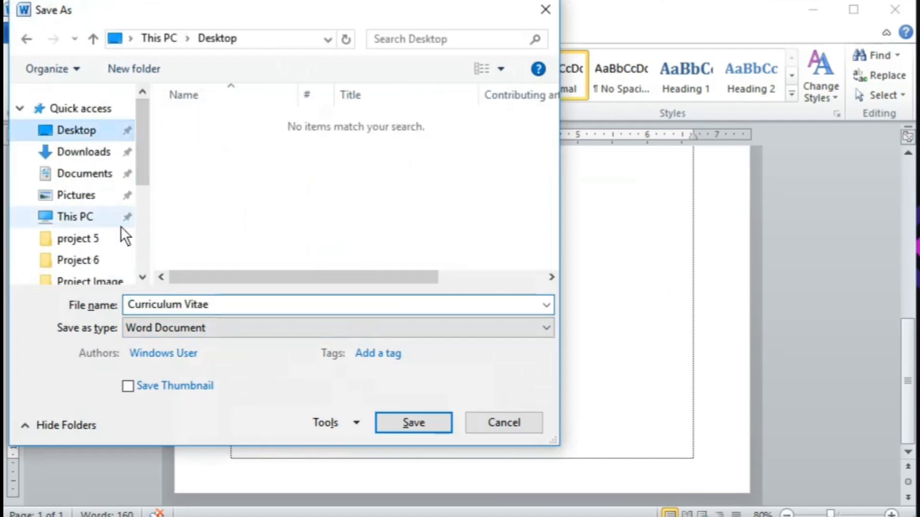
left_click(385, 420)
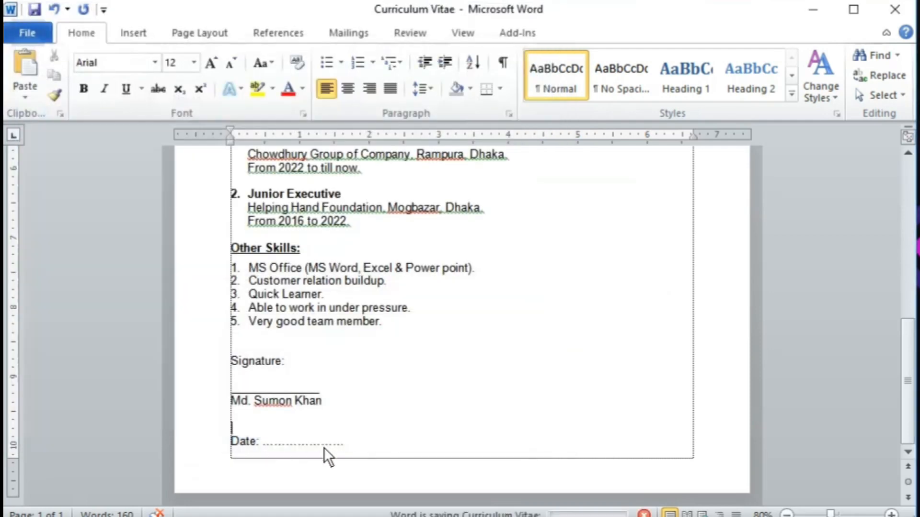
Step: Minimize Word to locate the saved Curriculum Vitae file on the desktop, then return to print preview
left_click(812, 9)
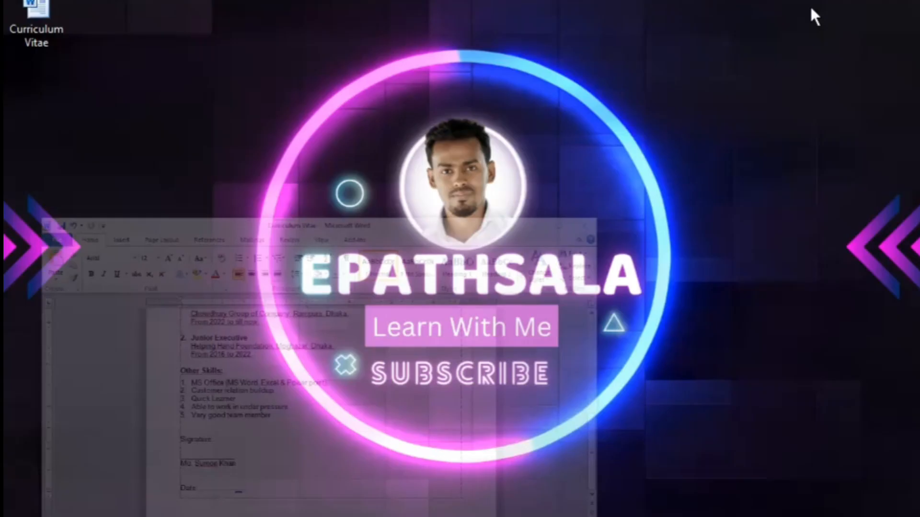
left_click(38, 34)
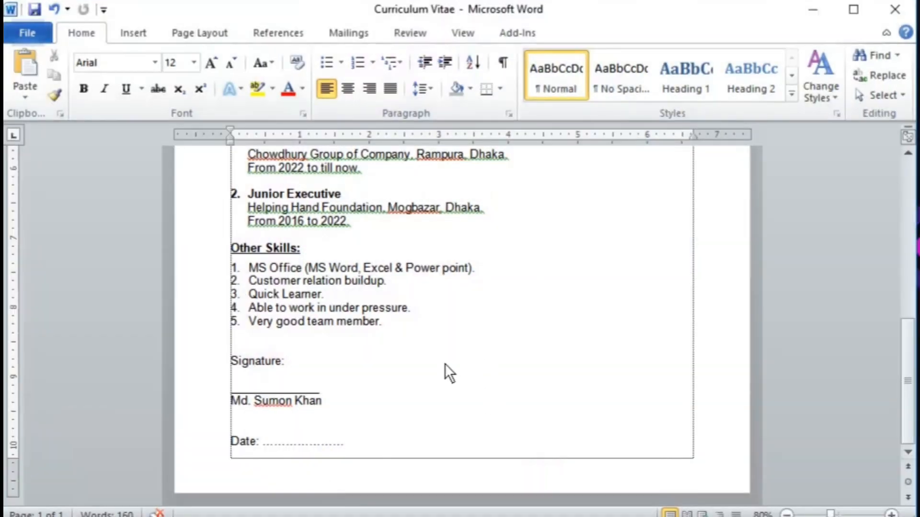
key("ctrl+p")
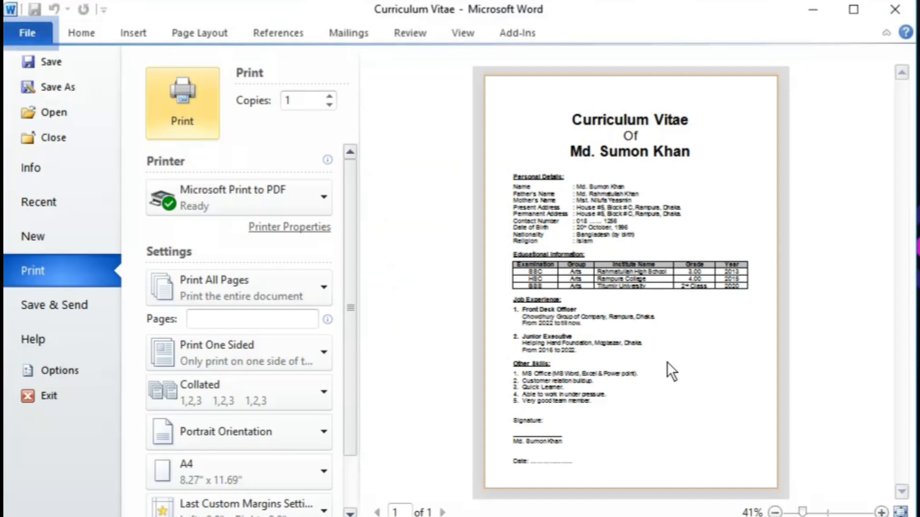
Step: Scroll through the print preview of the saved Curriculum Vitae page
scroll(667, 362, "up", 2)
scroll(674, 381, "down", 6)
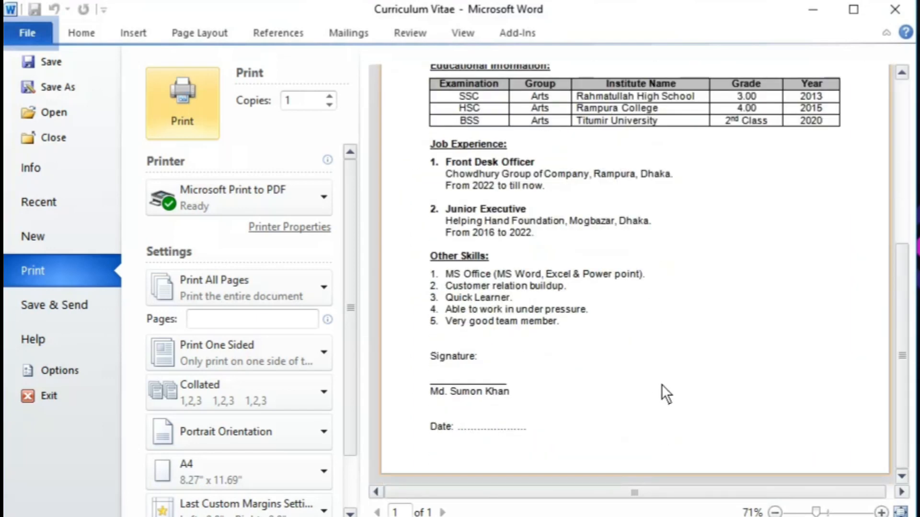
scroll(662, 384, "up", 6)
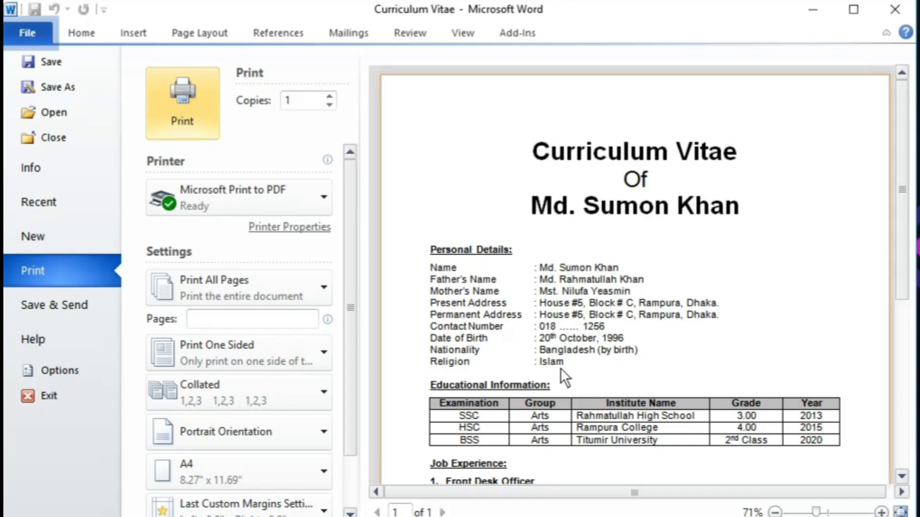
scroll(607, 385, "down", 6)
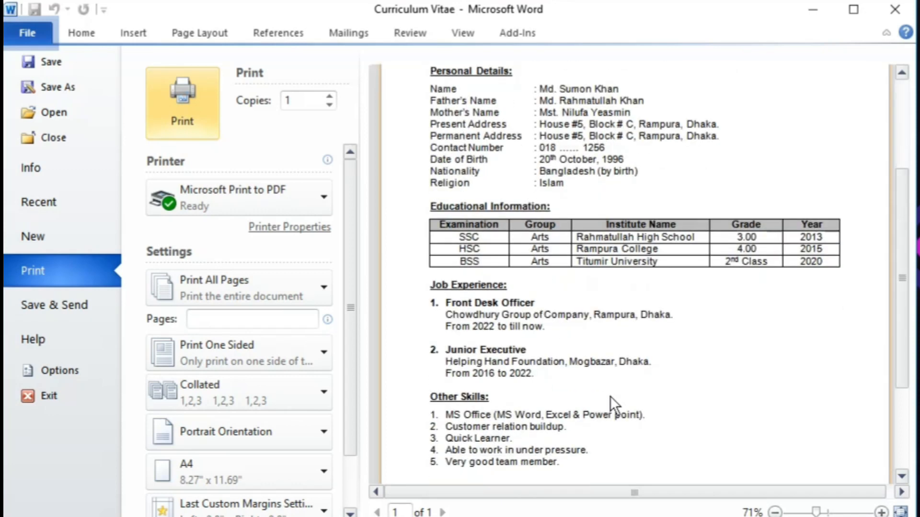
scroll(610, 395, "down", 2)
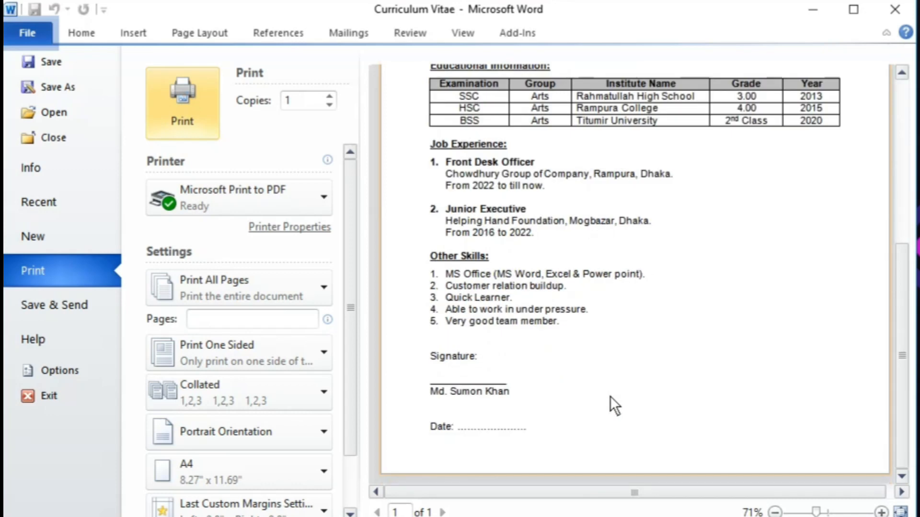
scroll(610, 396, "up", 12)
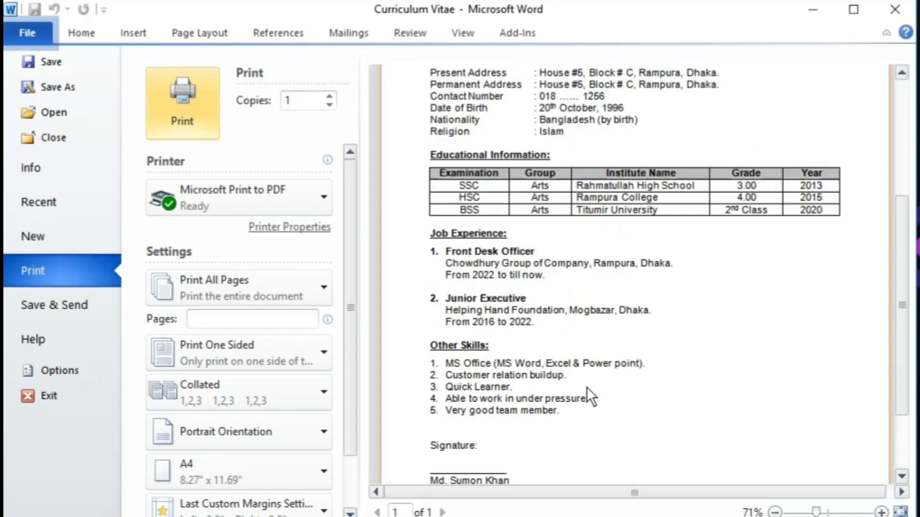